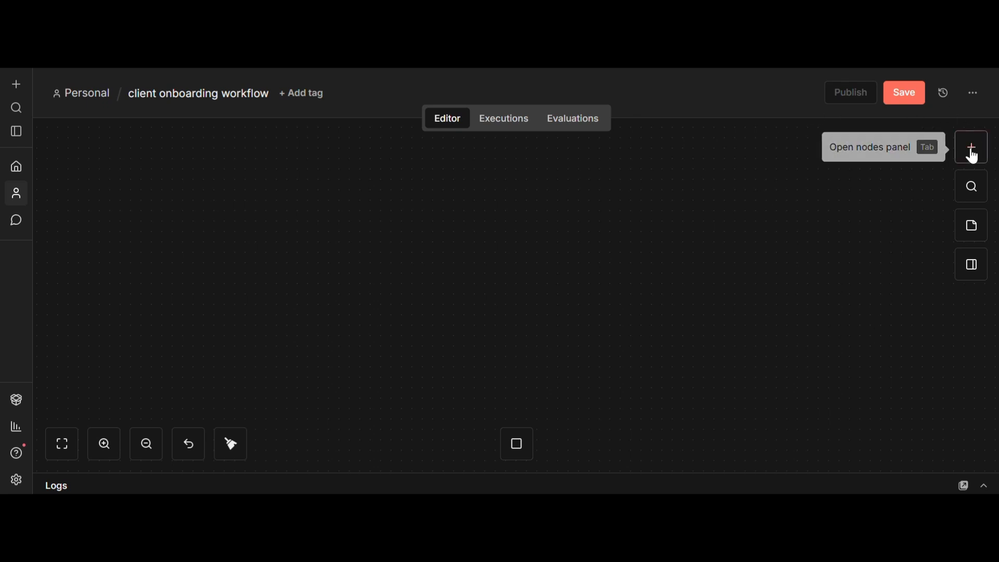
Step: Add the n8n Form 'On new n8n Form event' trigger as the workflow's first node
click(972, 152)
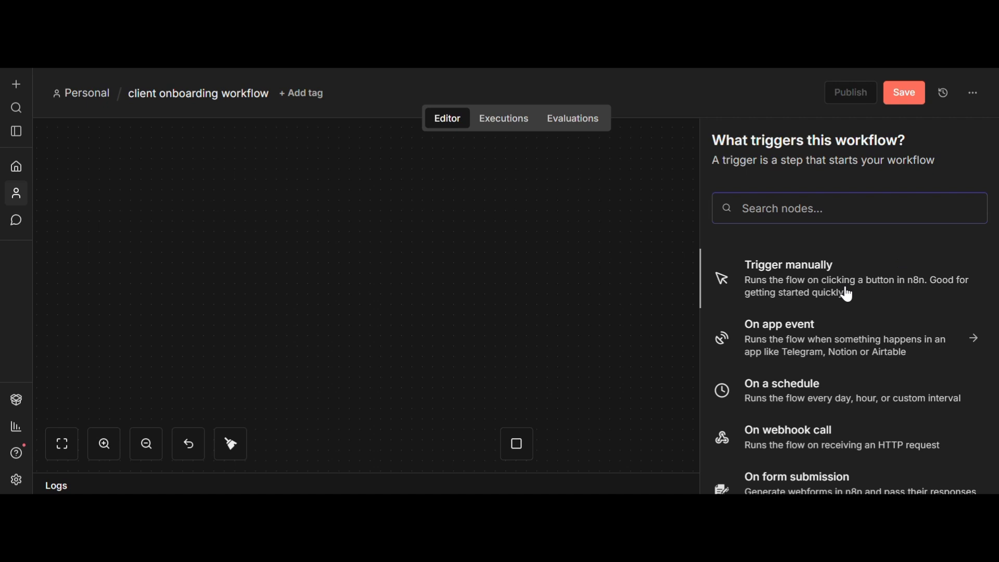
text(n)
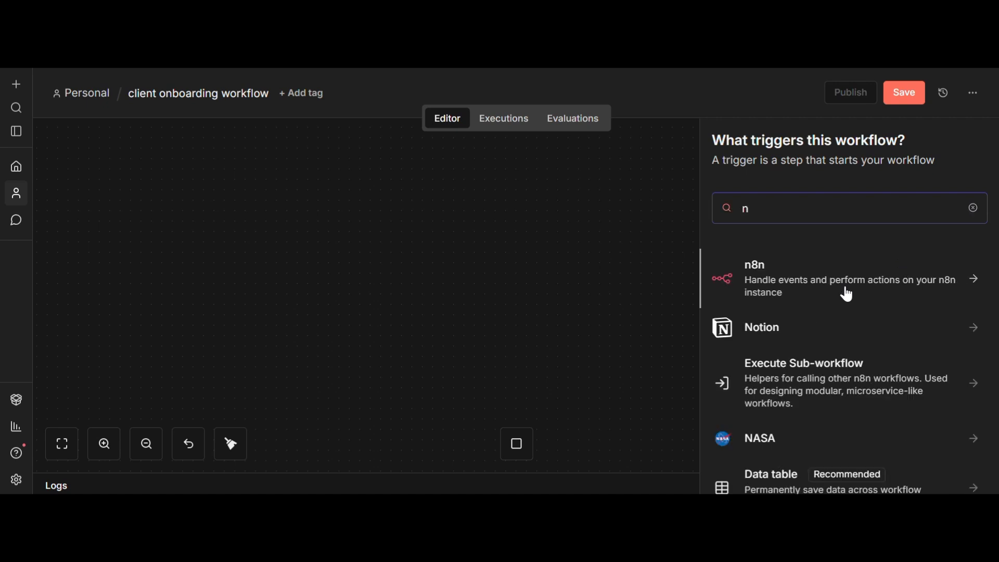
key(BackSpace)
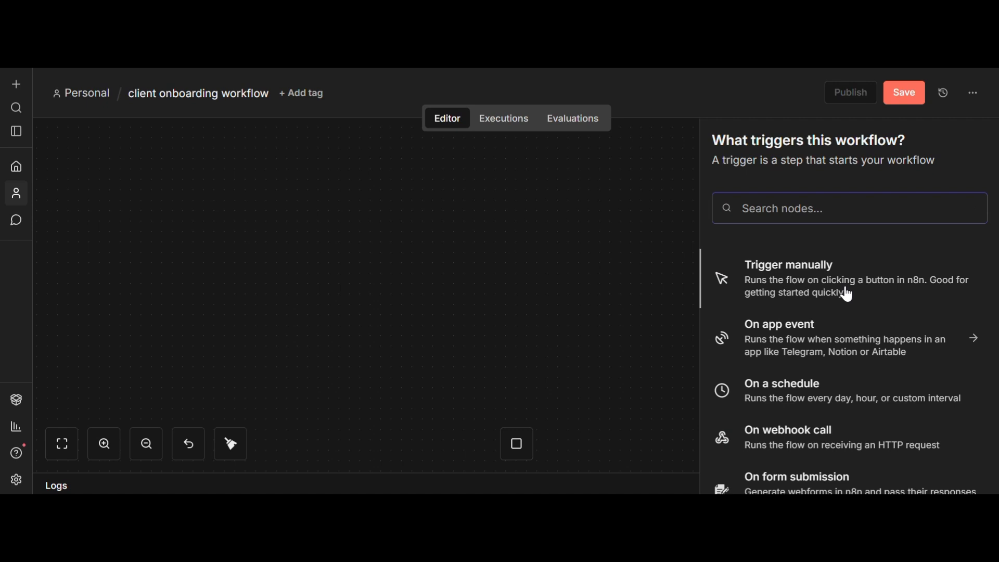
text(form)
click(764, 285)
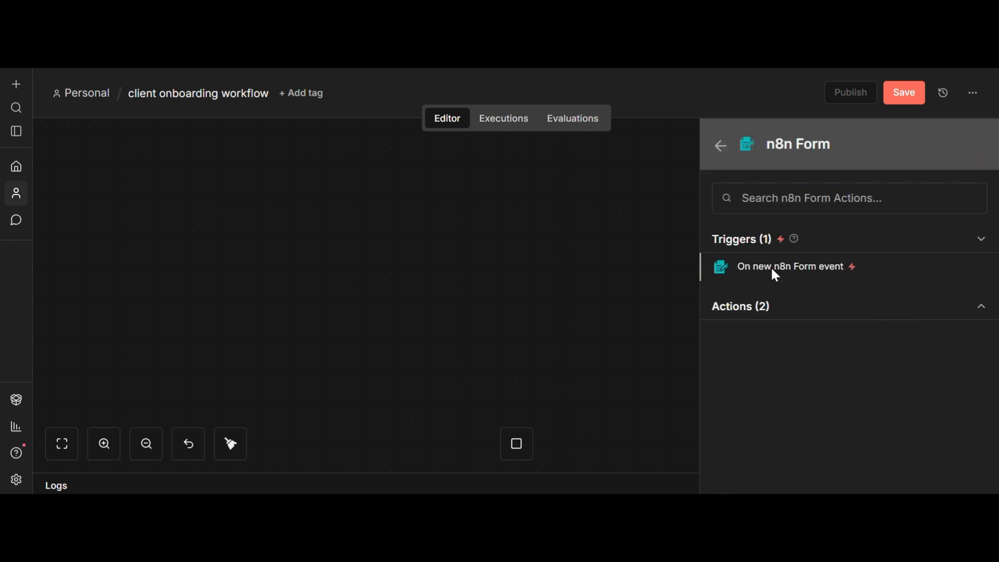
click(775, 276)
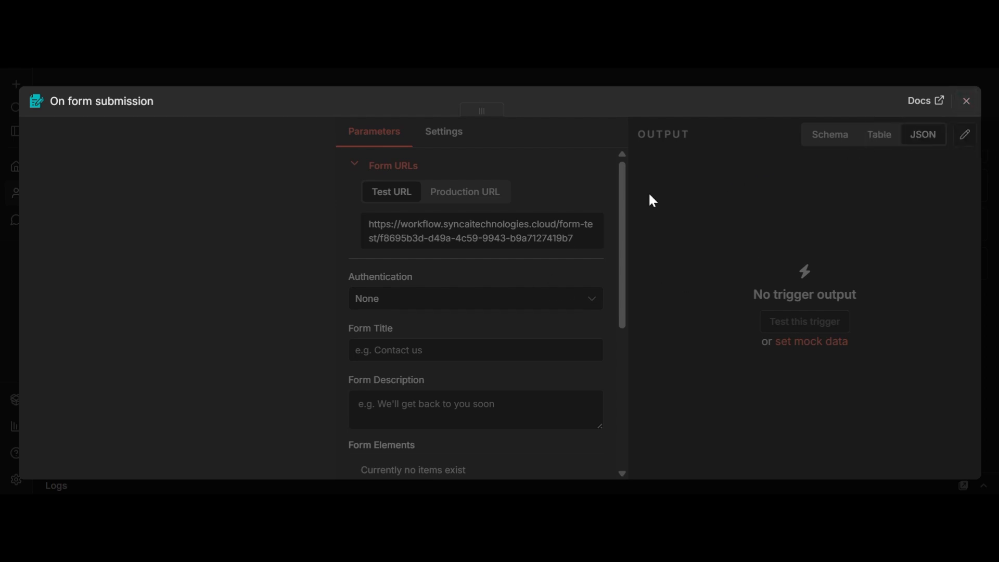
Step: Close the trigger settings and reposition the On form submission node on the canvas
click(967, 101)
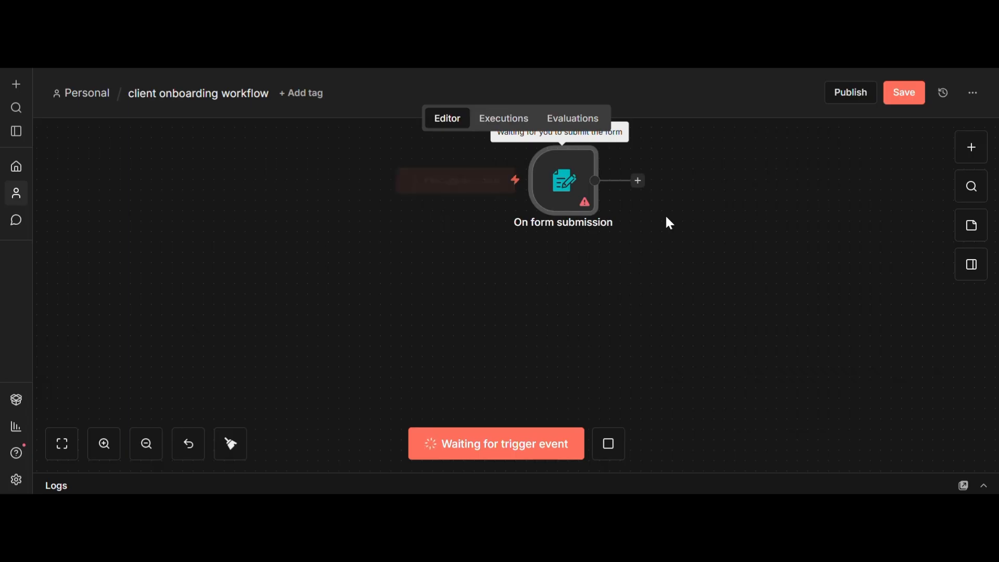
drag(596, 198, 443, 239)
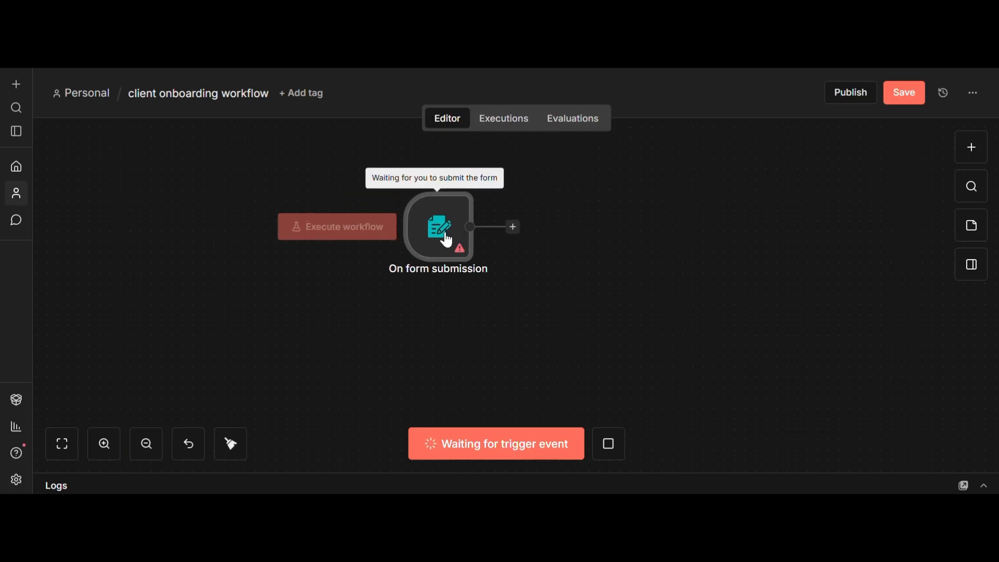
right_click(606, 447)
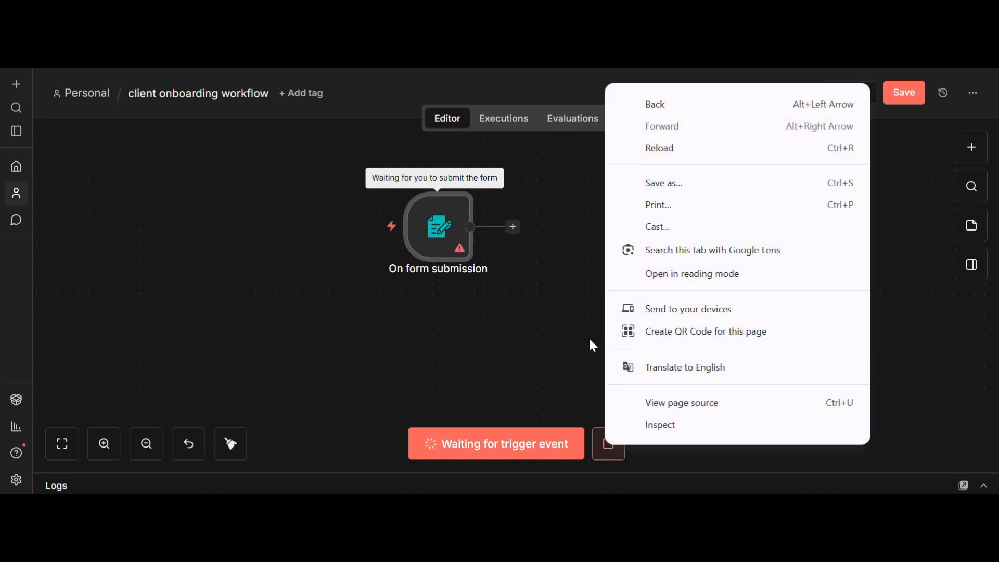
click(592, 342)
scroll(588, 336, up, 5)
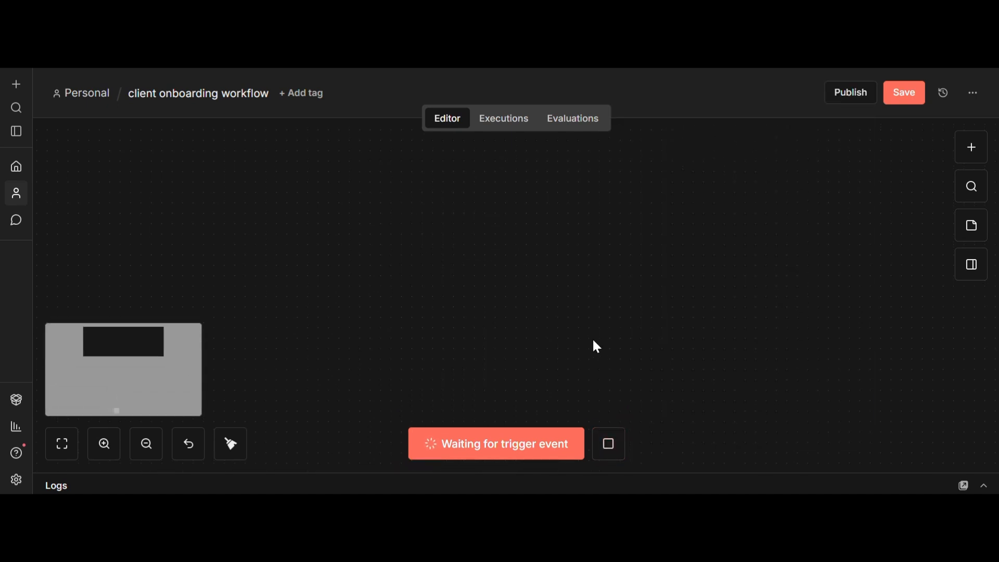
scroll(593, 340, down, 17)
scroll(593, 341, up, 3)
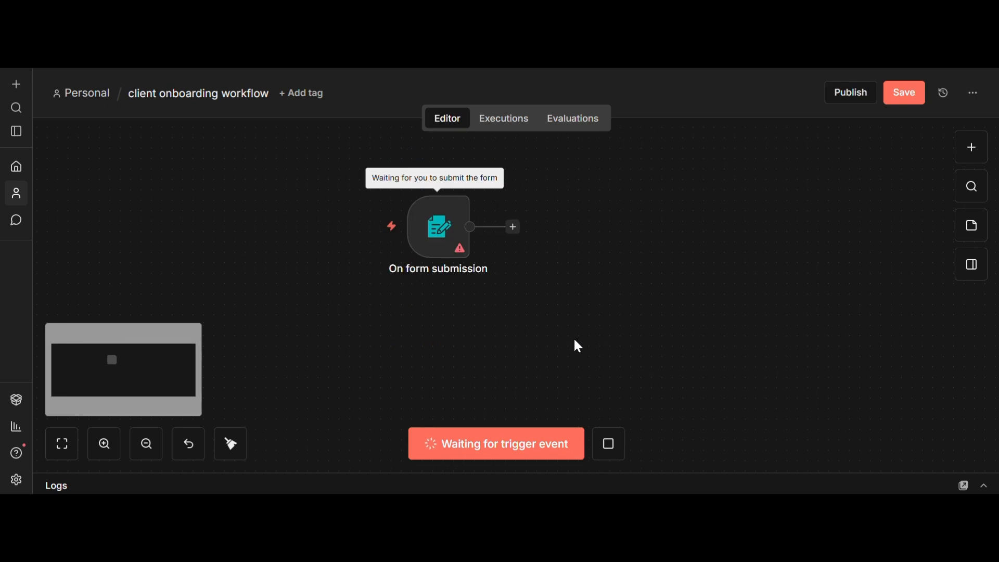
Step: Delete the On form submission node and save the now empty workflow
drag(319, 189, 587, 329)
key(Delete)
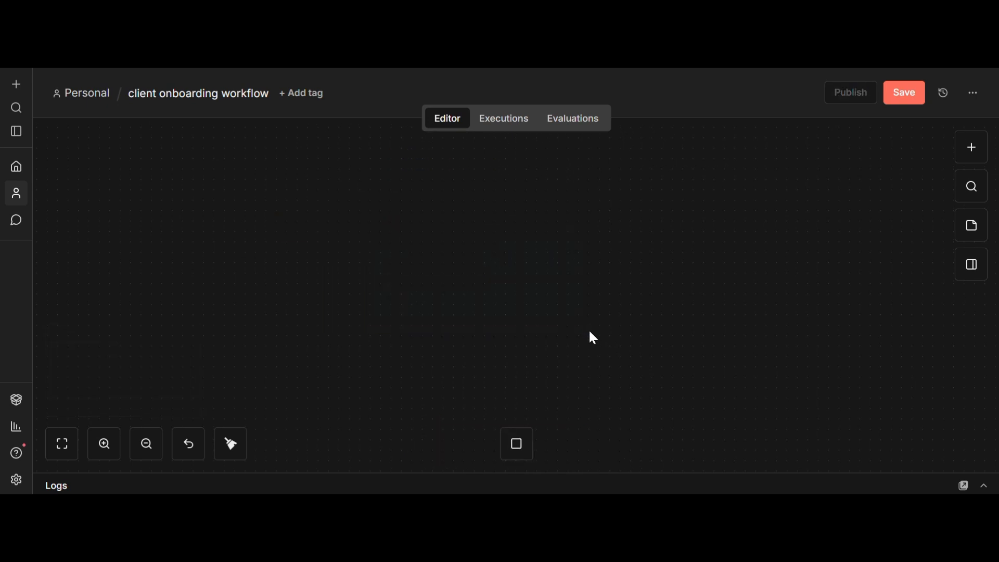
click(971, 153)
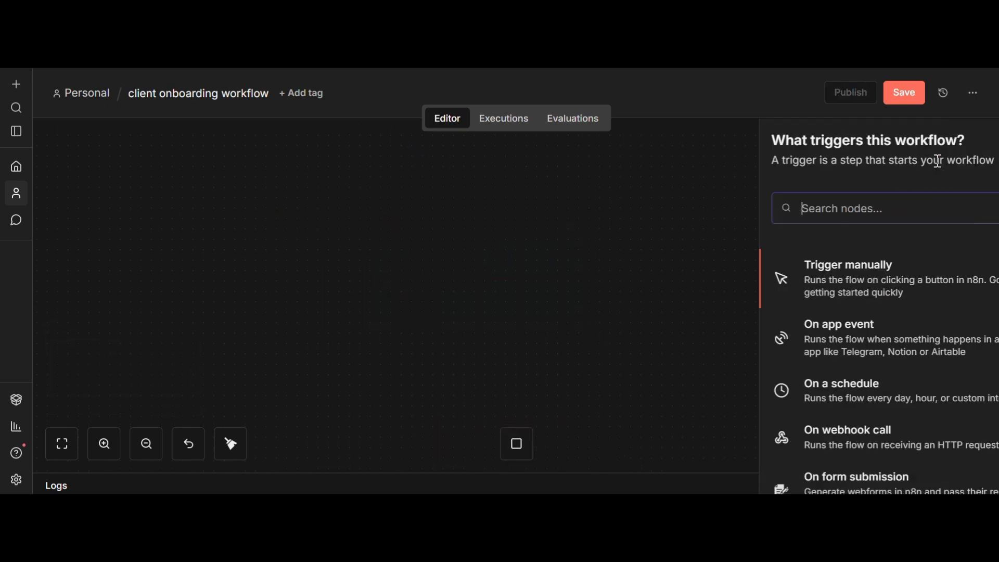
click(917, 95)
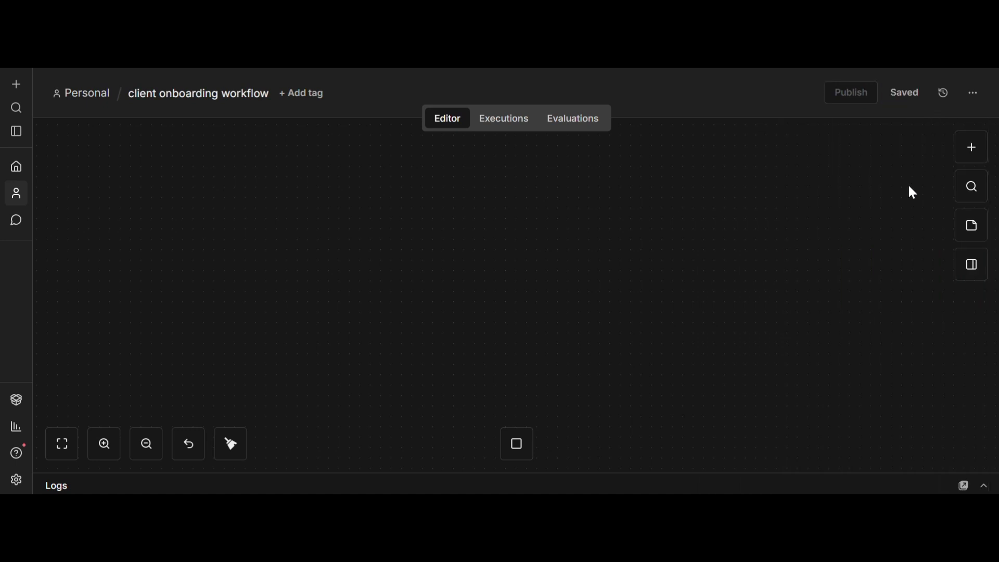
click(974, 149)
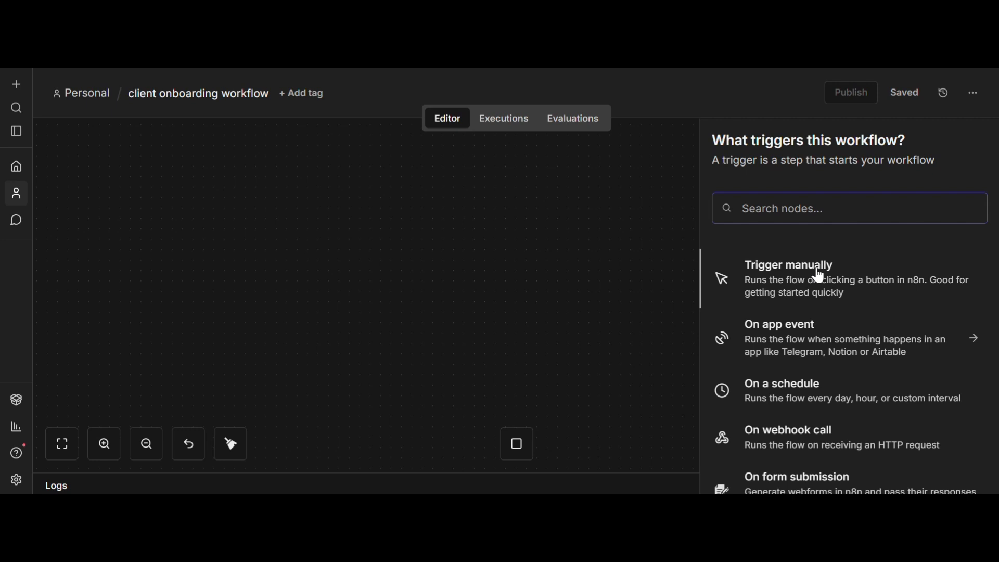
Step: Re-add the n8n Form 'On new n8n Form event' trigger and close its settings
text(form)
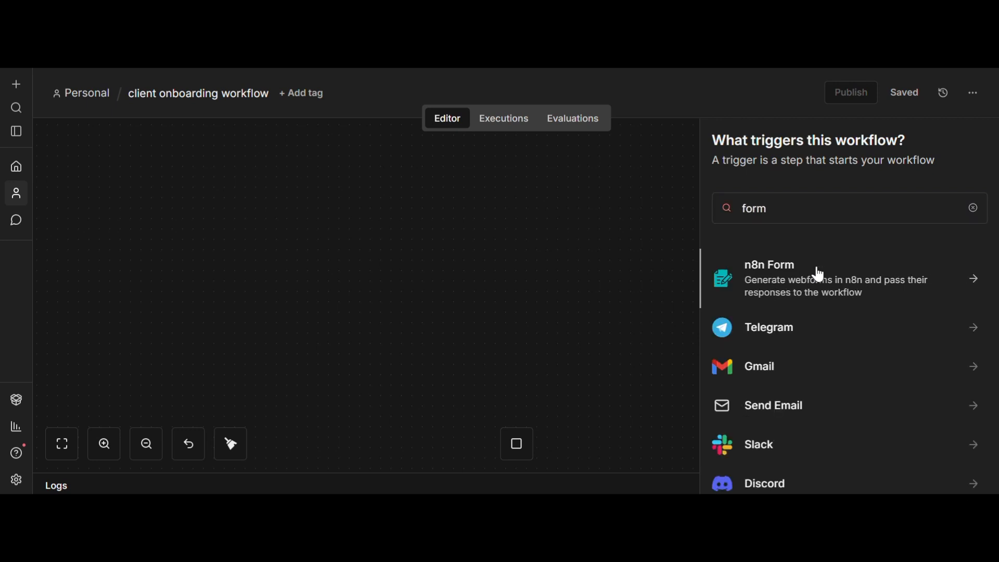
click(819, 276)
click(812, 270)
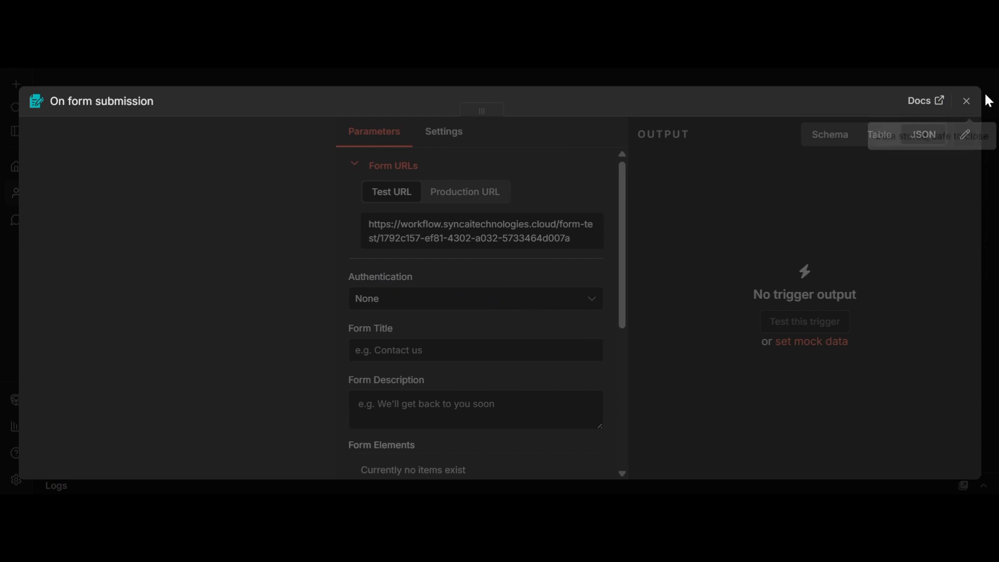
click(966, 102)
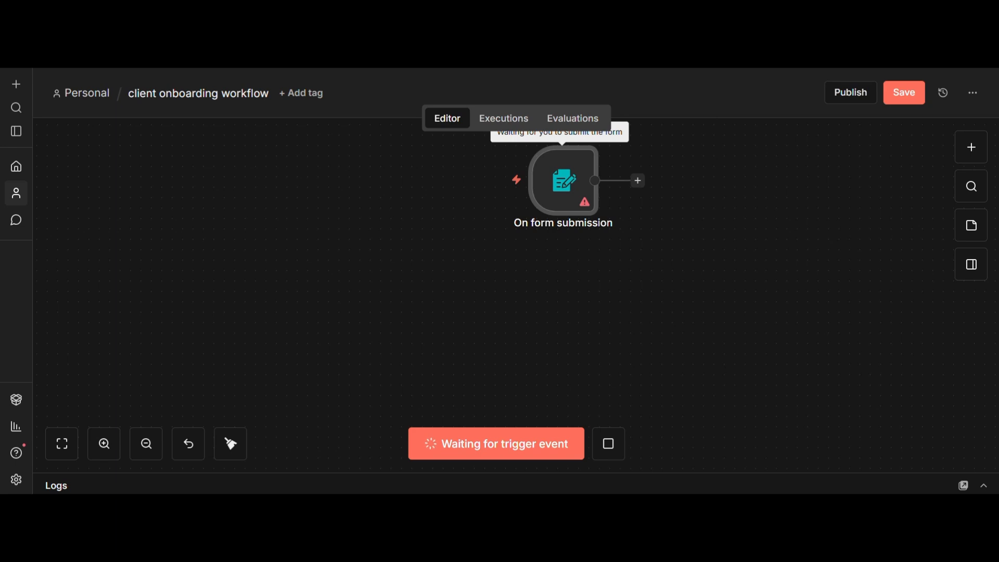
click(82, 95)
Step: Leave without saving and create a new workflow named 'client onboarding workflow2'
click(585, 325)
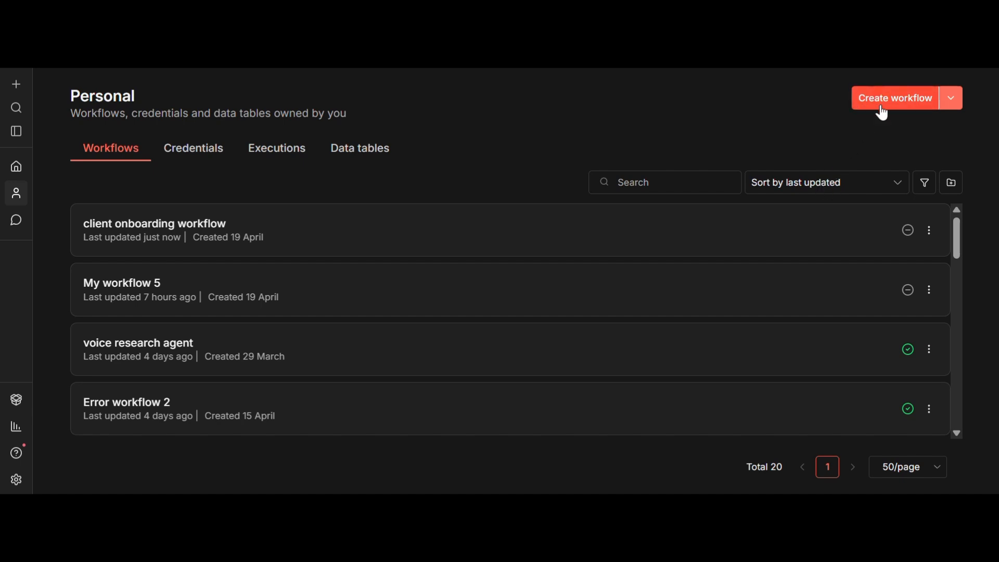
click(883, 105)
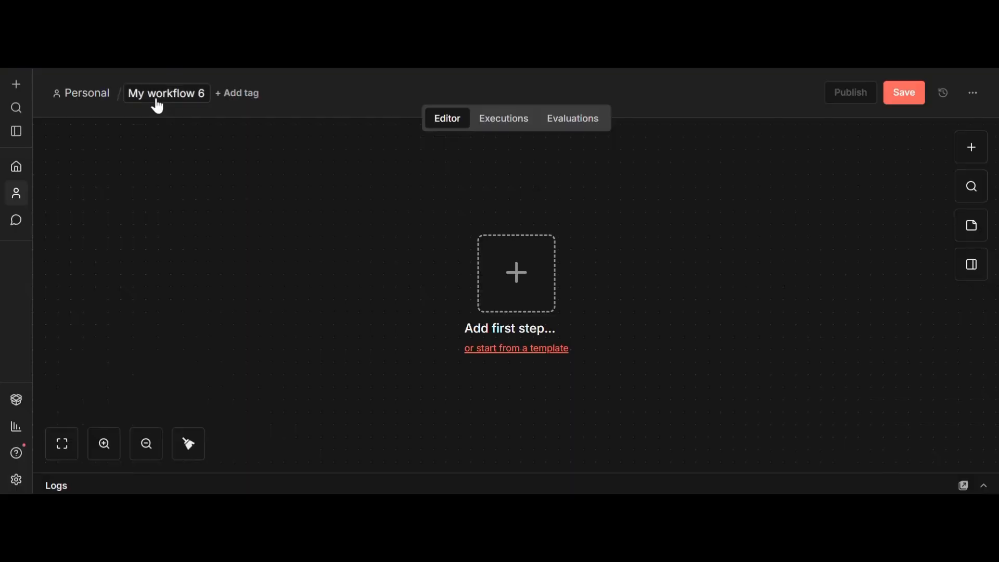
click(155, 98)
text(c)
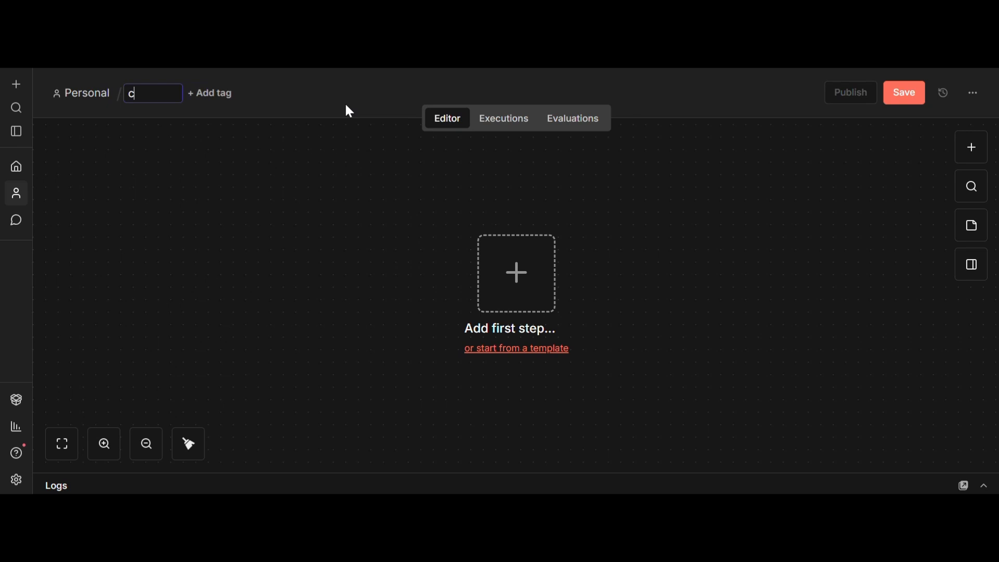
text(lient onboarding)
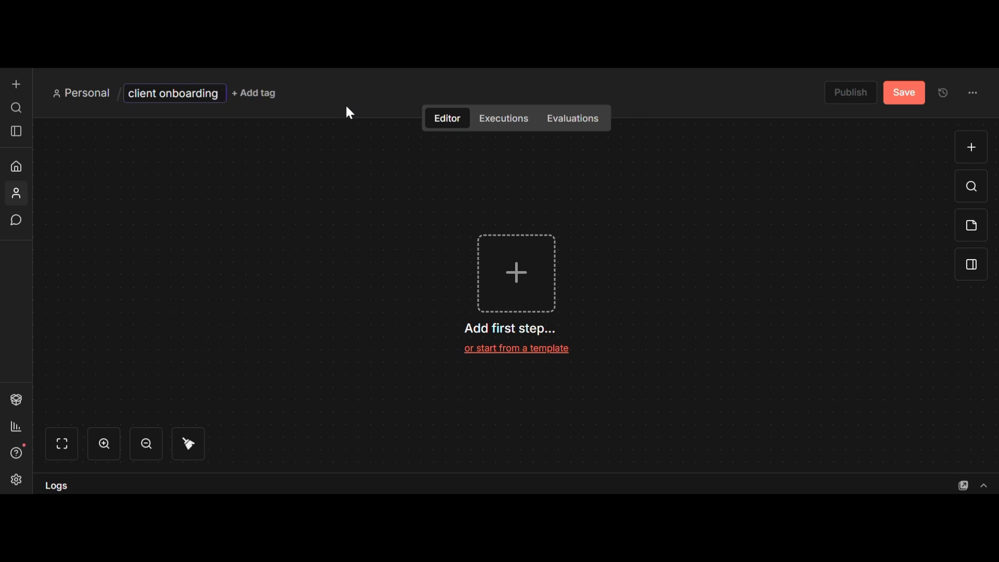
text( work)
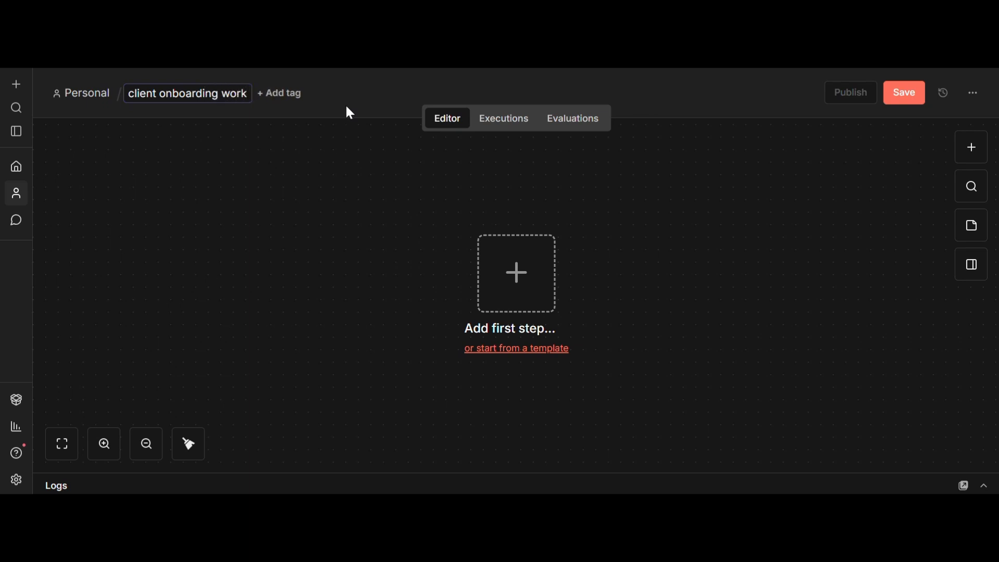
text(flow2)
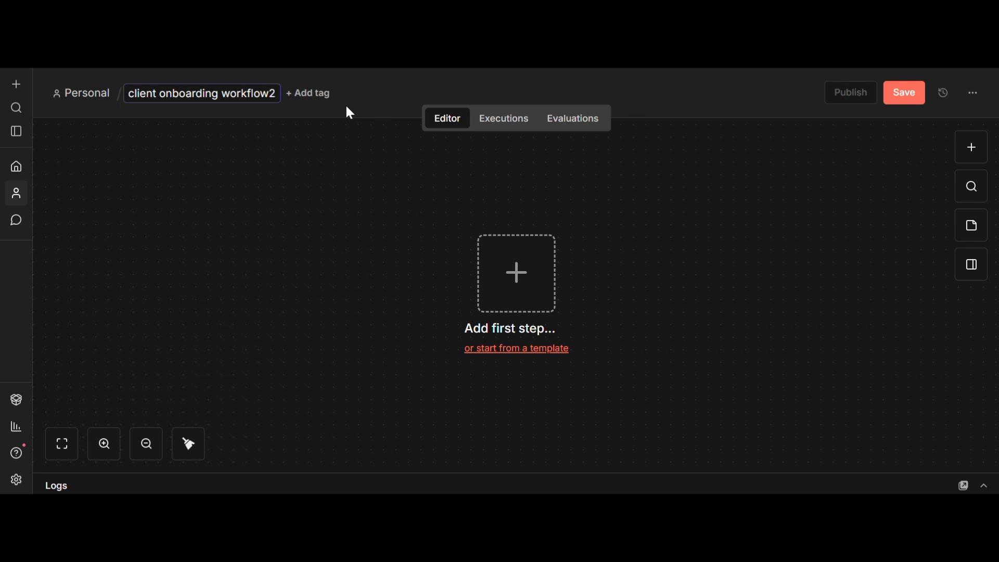
key(Return)
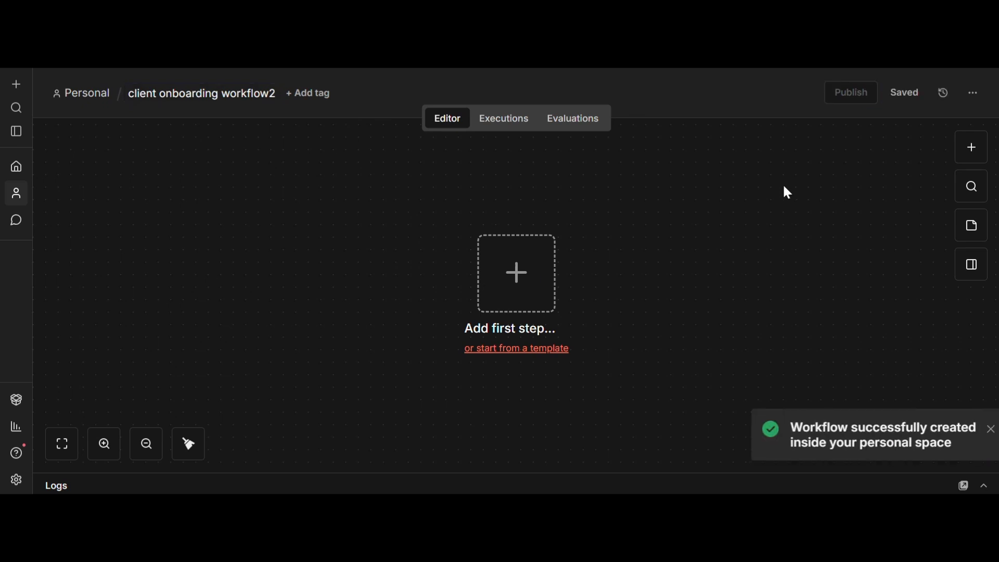
click(520, 269)
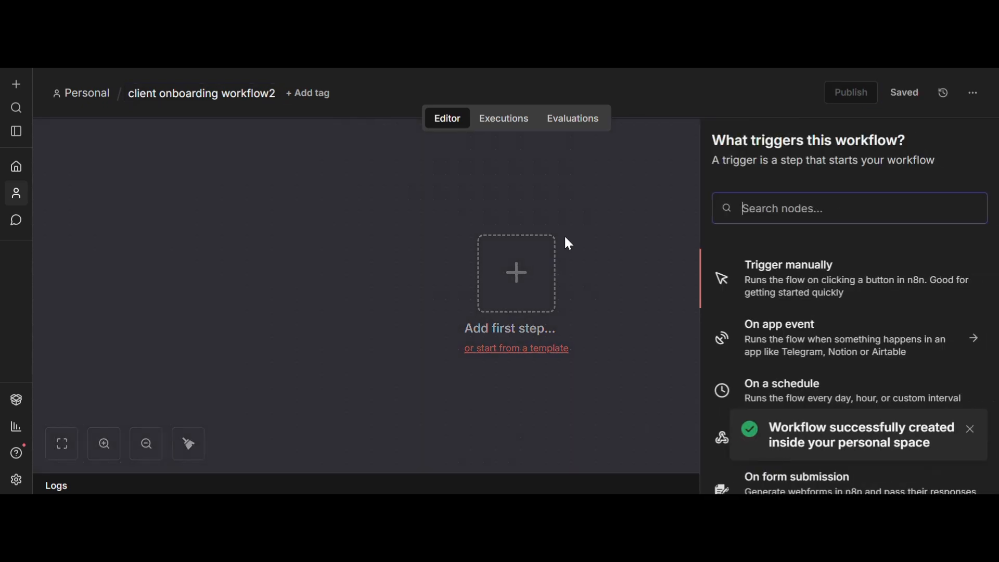
Step: Add the n8n Form 'On new n8n Form event' trigger to the new workflow
text(n)
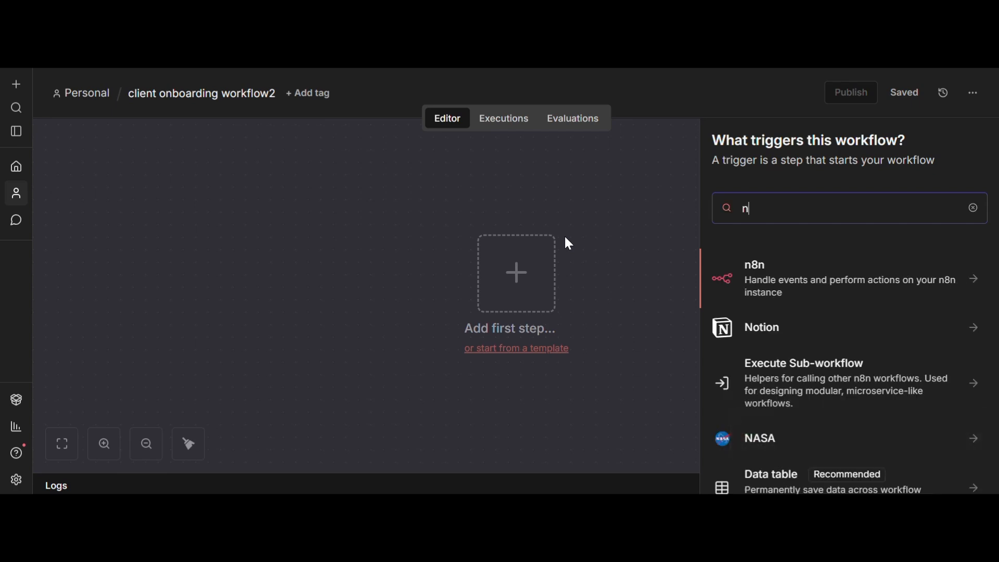
text(8n)
click(794, 342)
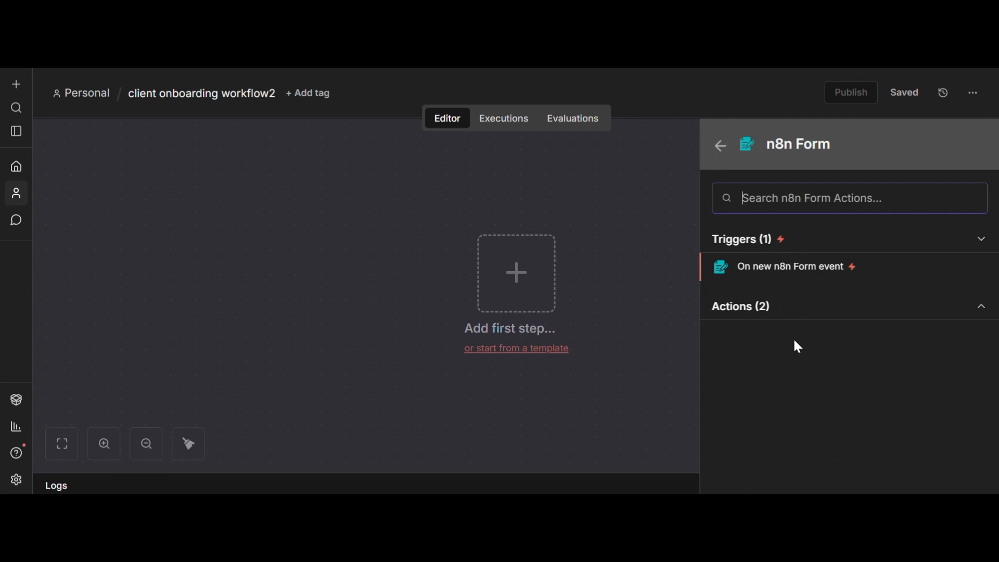
click(764, 267)
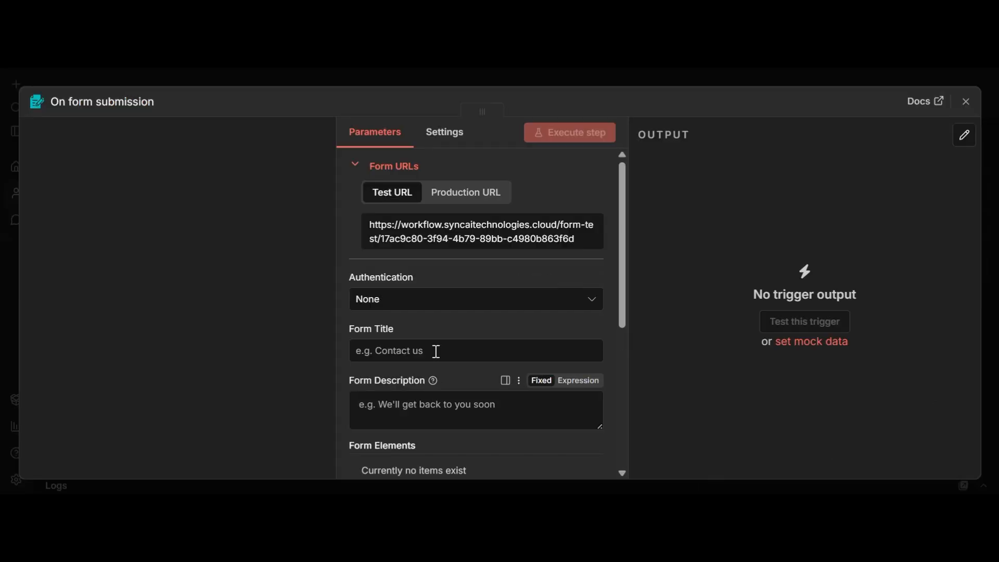
scroll(436, 348, down, 5)
scroll(440, 341, up, 4)
scroll(442, 302, up, 1)
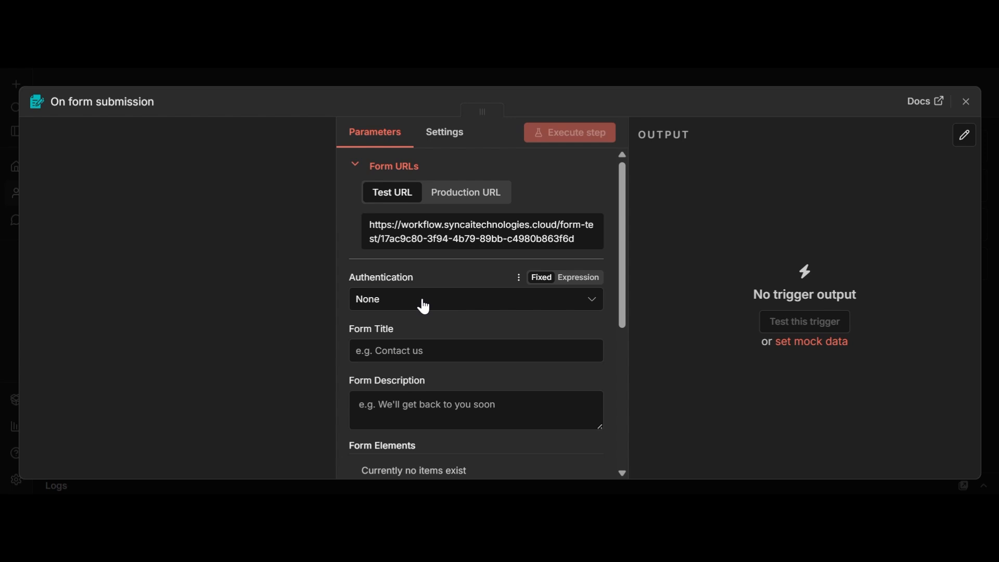
Step: Add a first, unlabelled Text element to the trigger's form
click(439, 350)
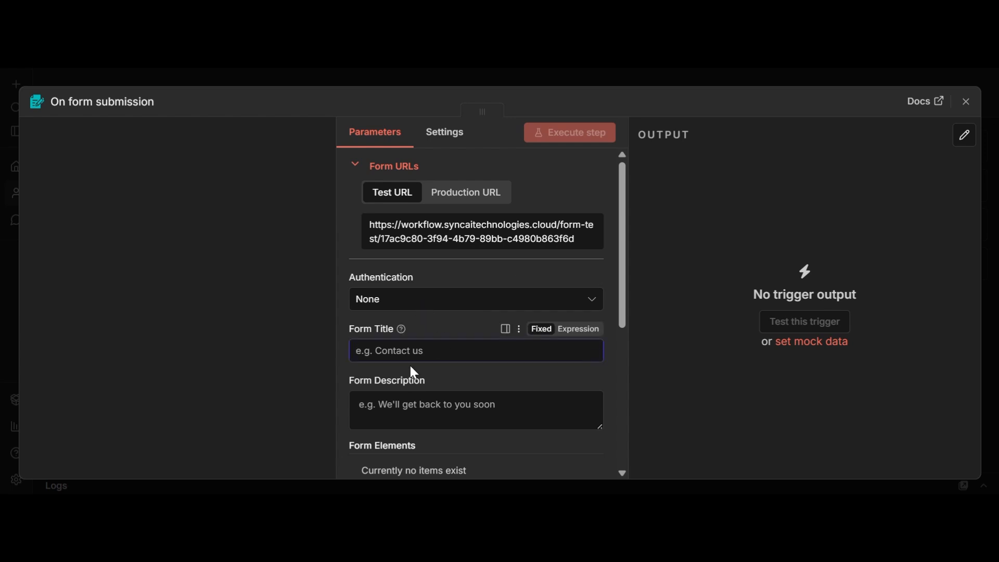
scroll(416, 359, down, 2)
scroll(385, 312, down, 3)
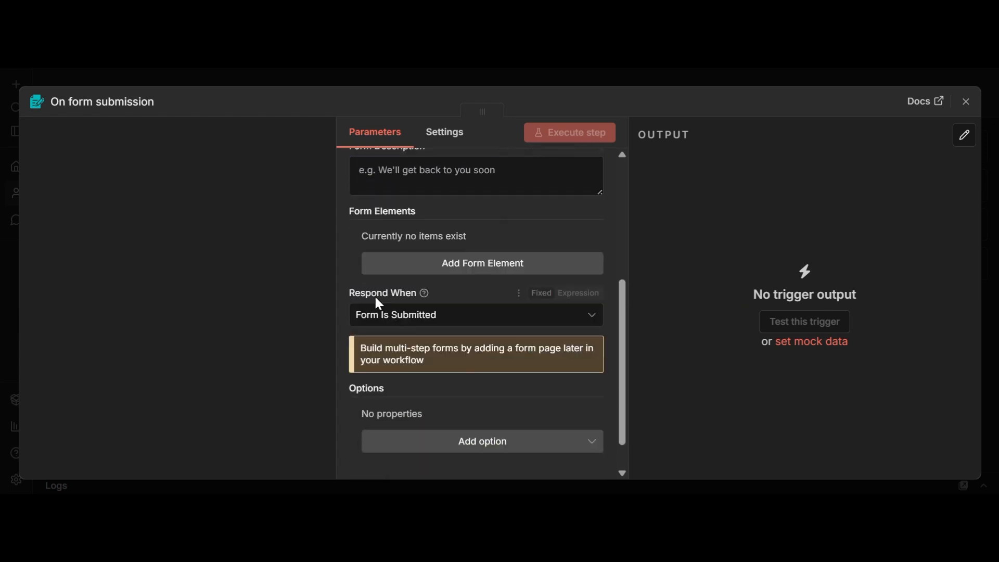
scroll(400, 230, up, 2)
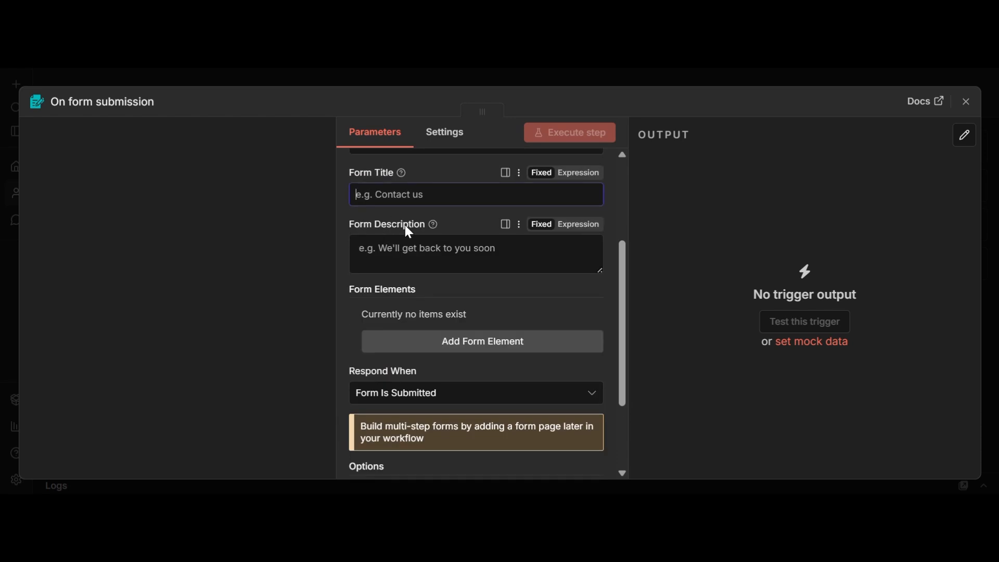
click(455, 347)
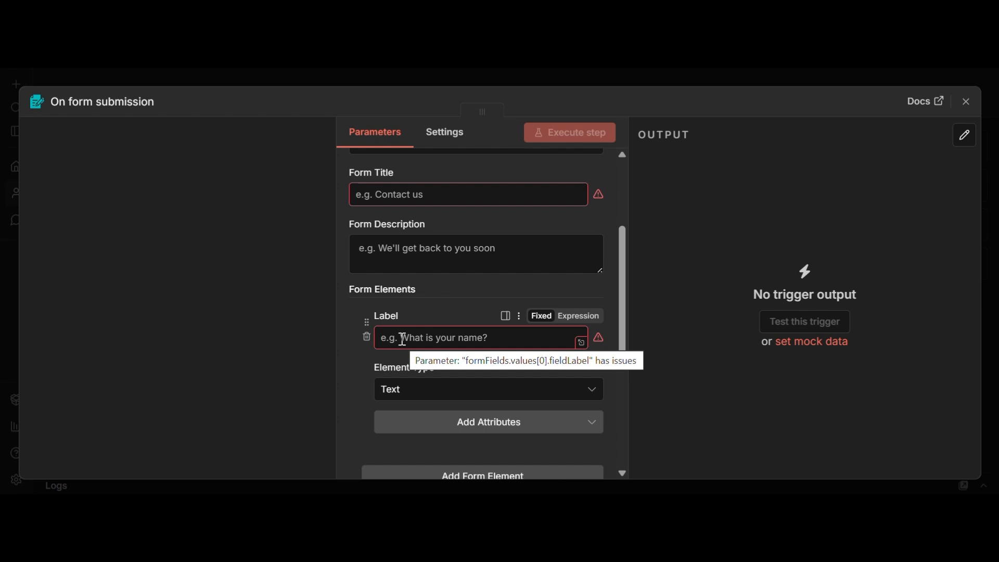
Step: Add the Required Field attribute to the form element and switch it on
scroll(403, 340, down, 2)
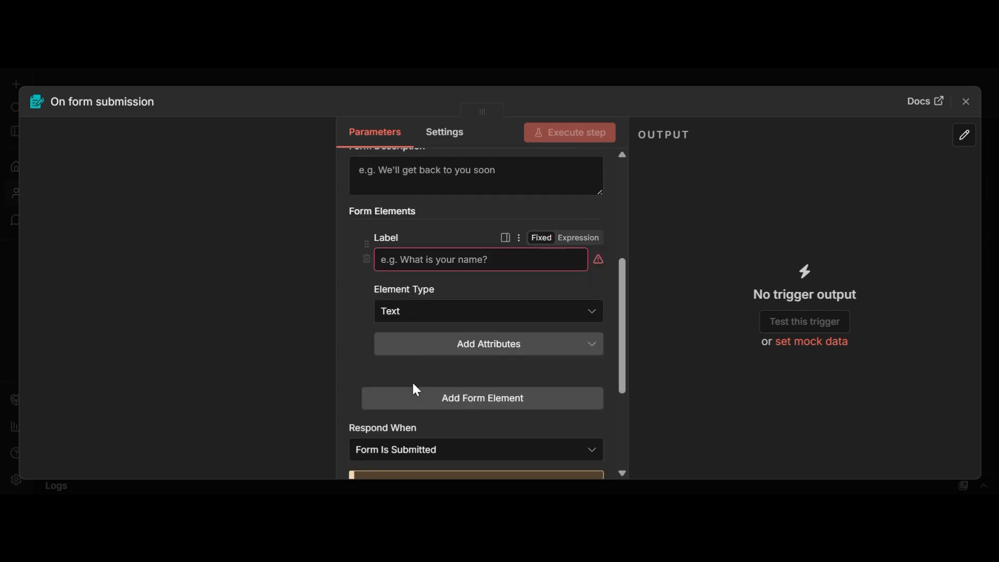
click(468, 350)
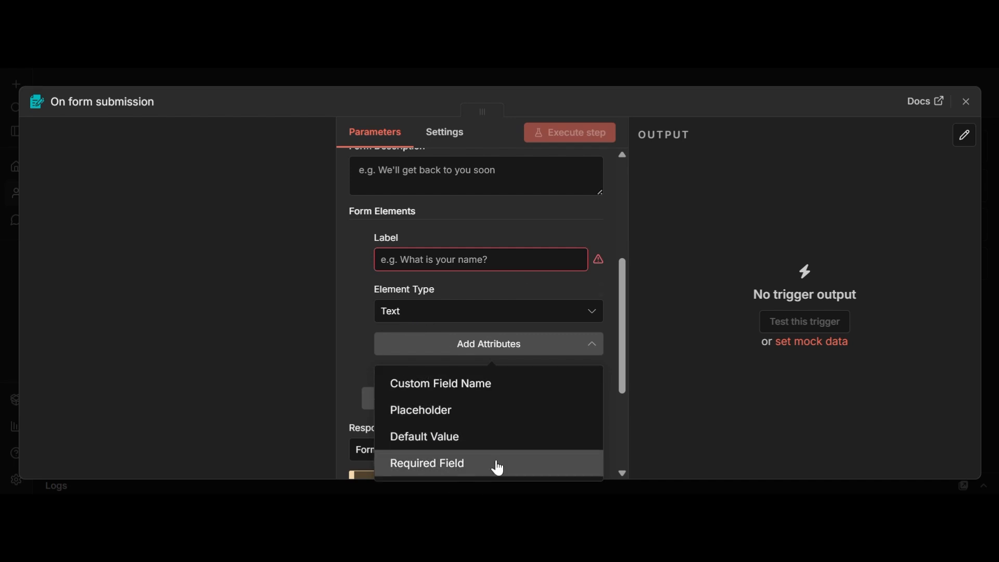
click(498, 464)
click(391, 360)
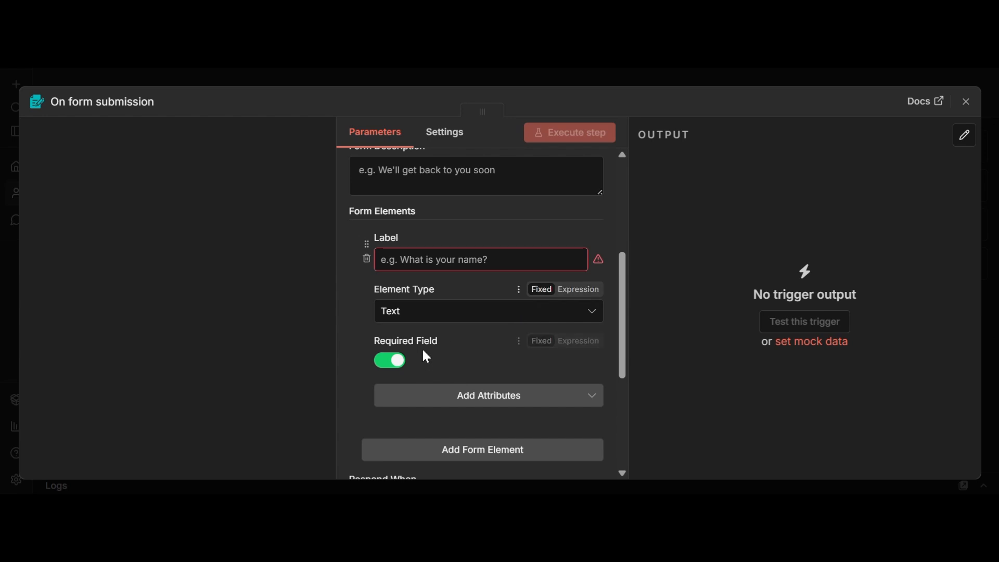
scroll(422, 349, down, 3)
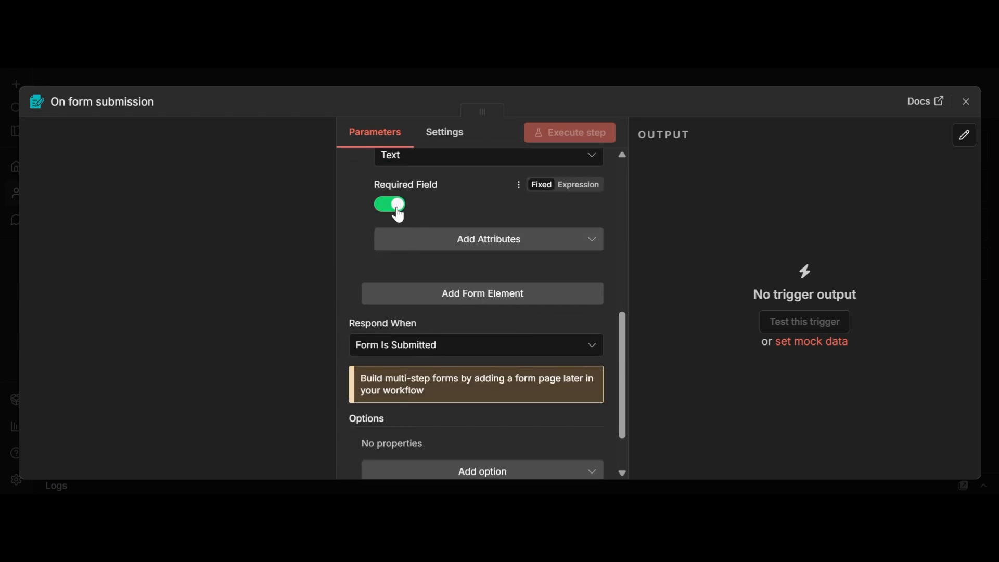
scroll(507, 213, up, 2)
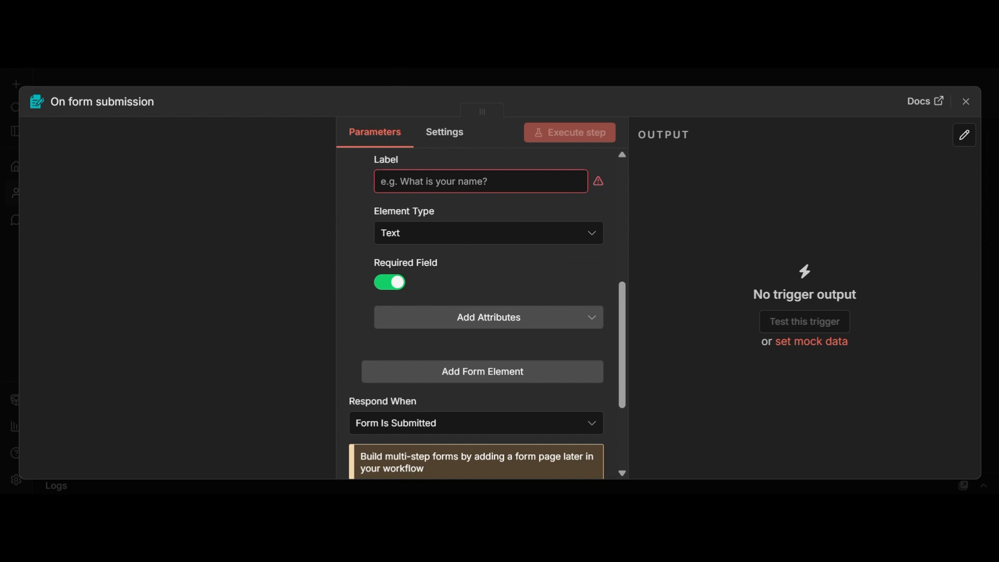
scroll(488, 214, down, 6)
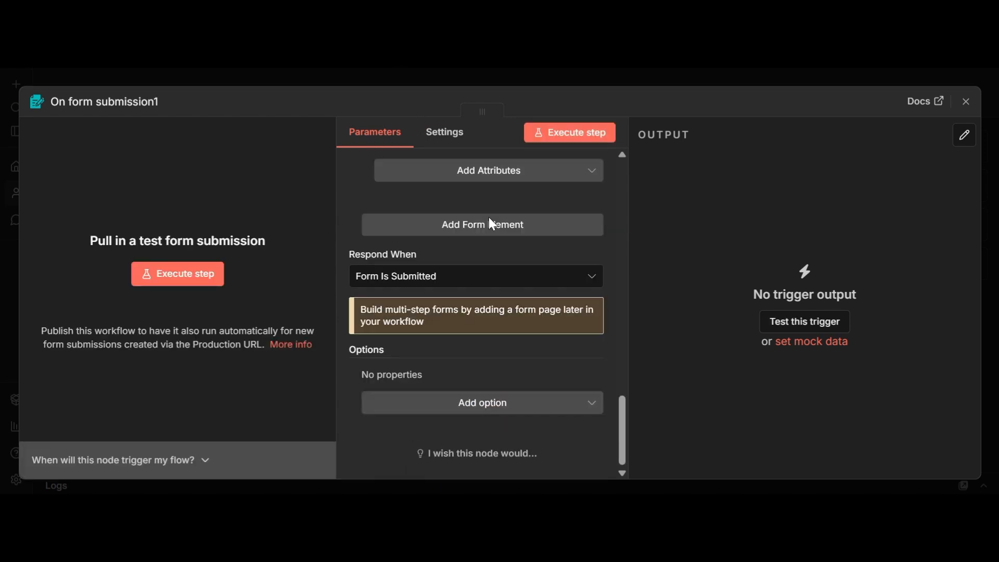
scroll(489, 217, up, 1)
scroll(489, 217, up, 8)
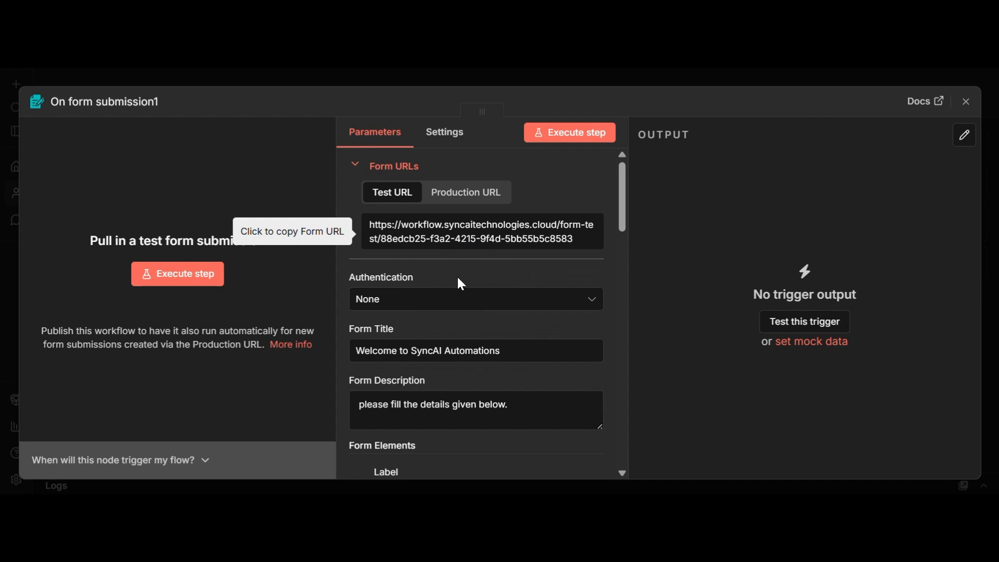
scroll(498, 325, down, 2)
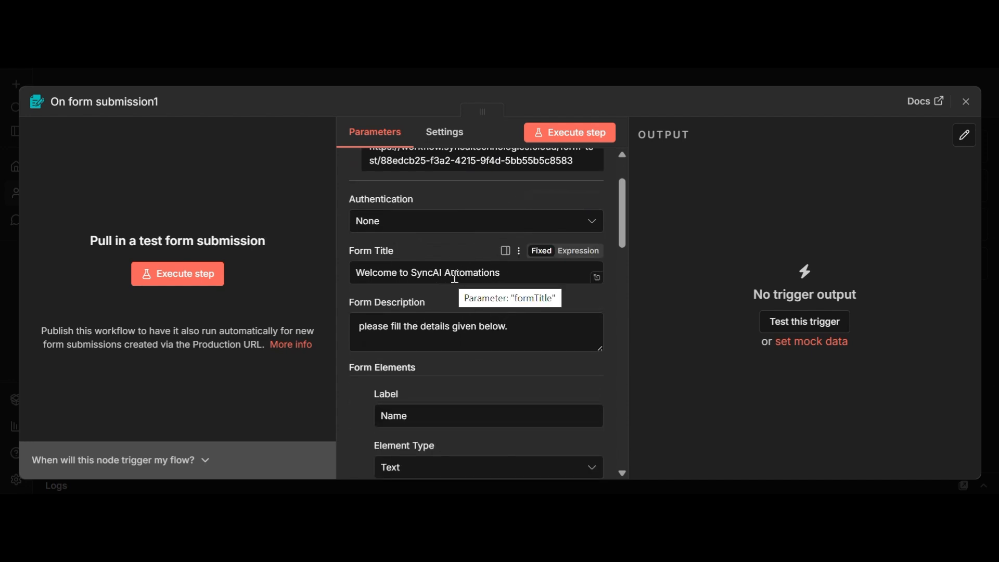
scroll(491, 278, down, 2)
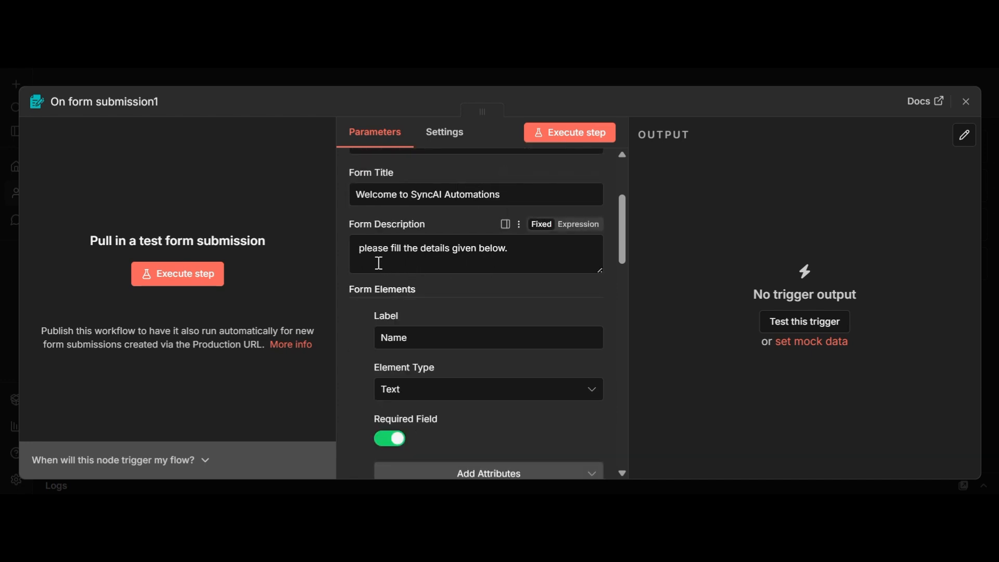
drag(356, 249, 562, 256)
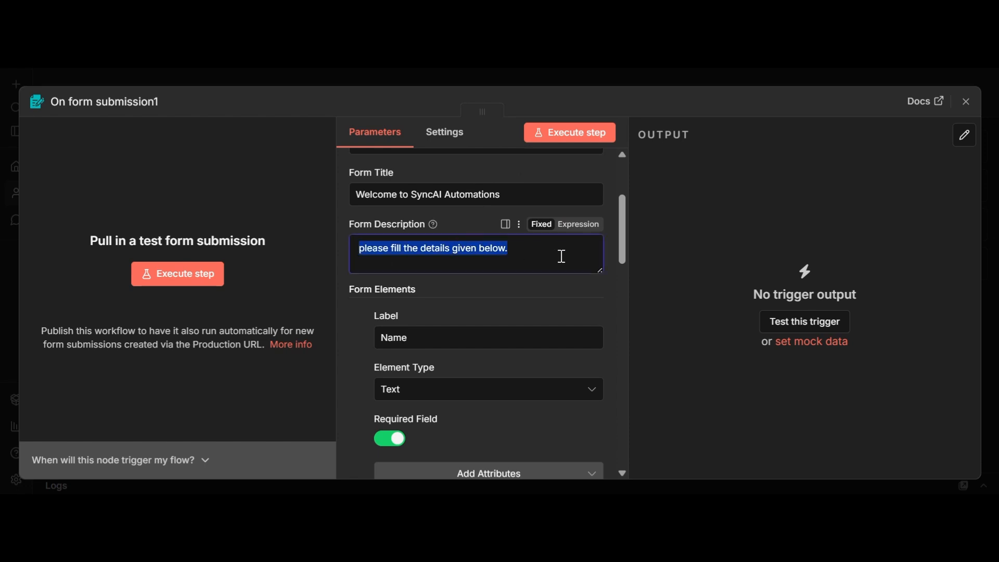
scroll(419, 254, down, 3)
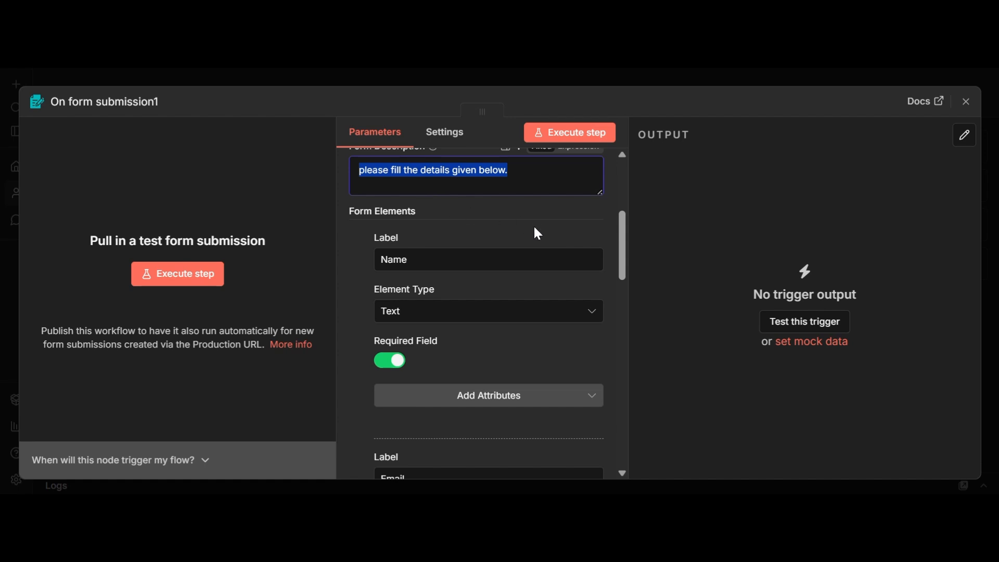
scroll(506, 244, down, 3)
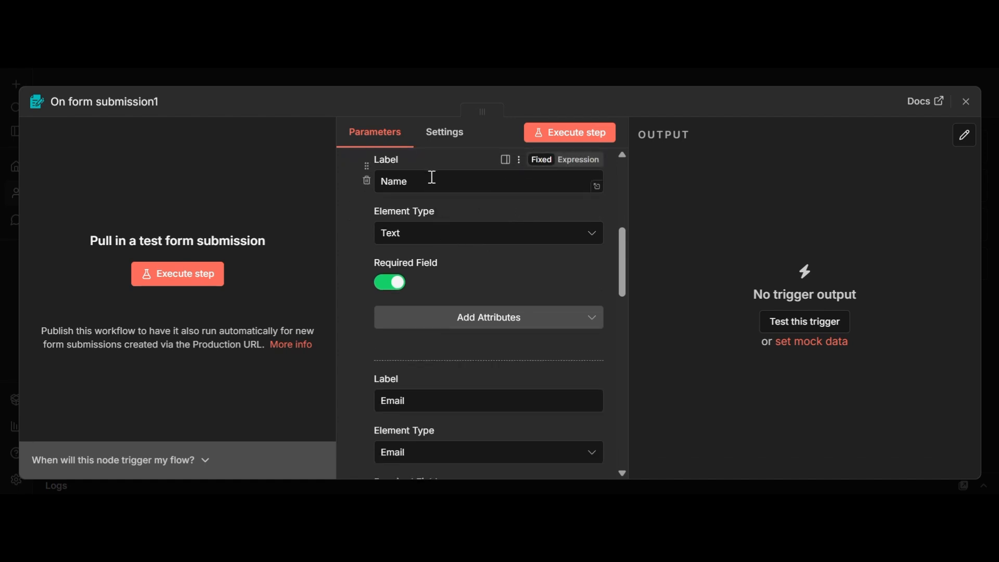
scroll(415, 298, down, 6)
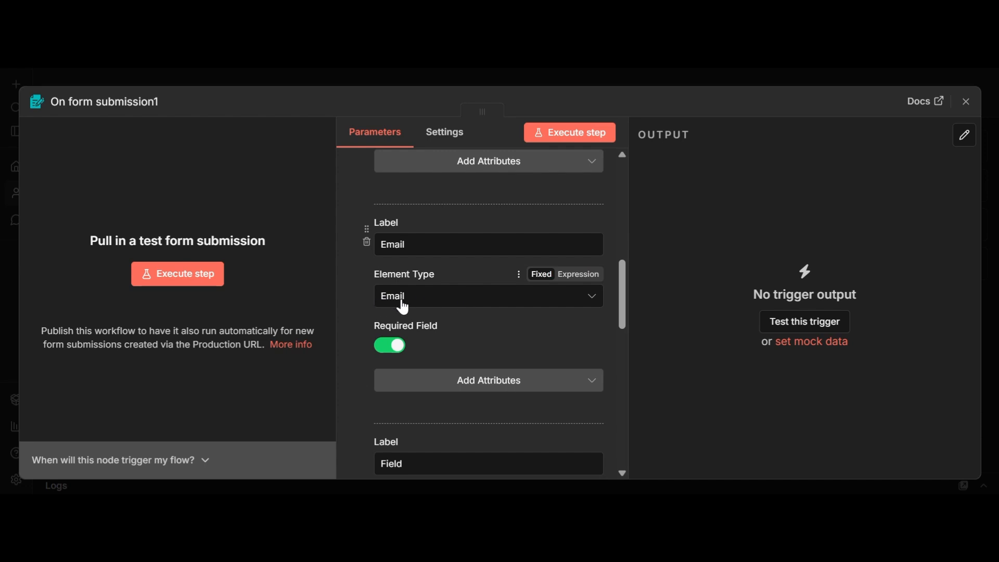
scroll(404, 304, down, 2)
scroll(407, 295, down, 4)
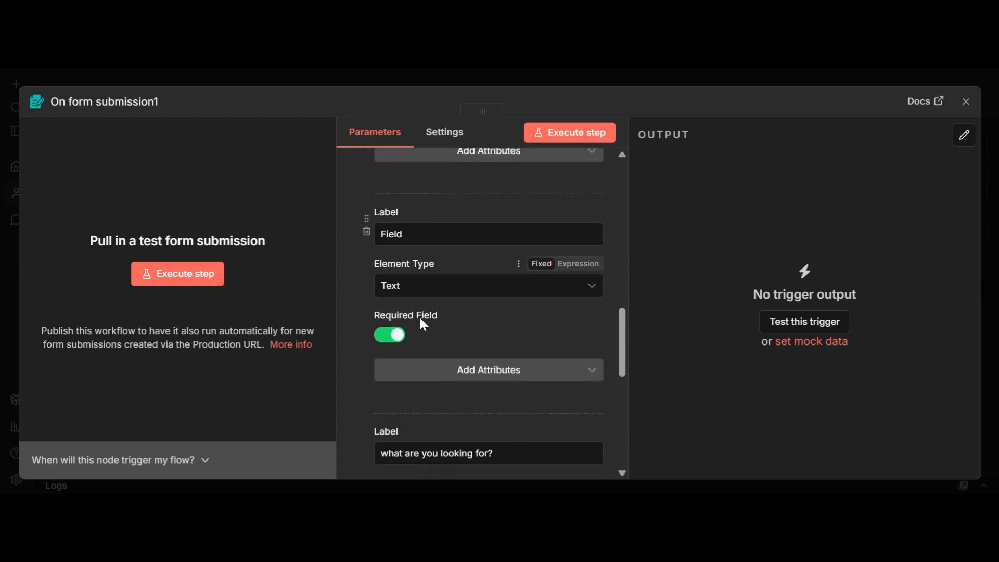
scroll(401, 318, down, 4)
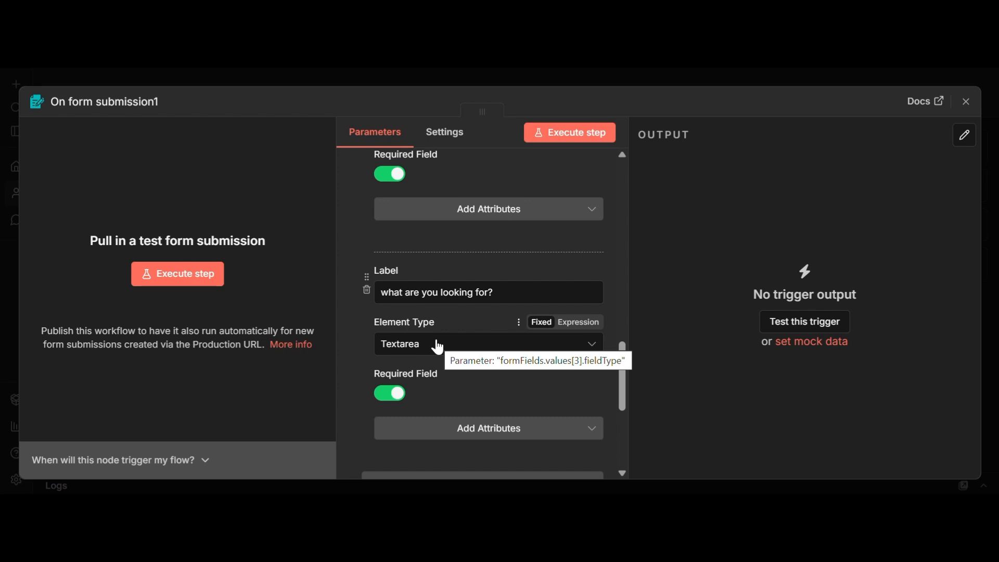
scroll(439, 347, down, 3)
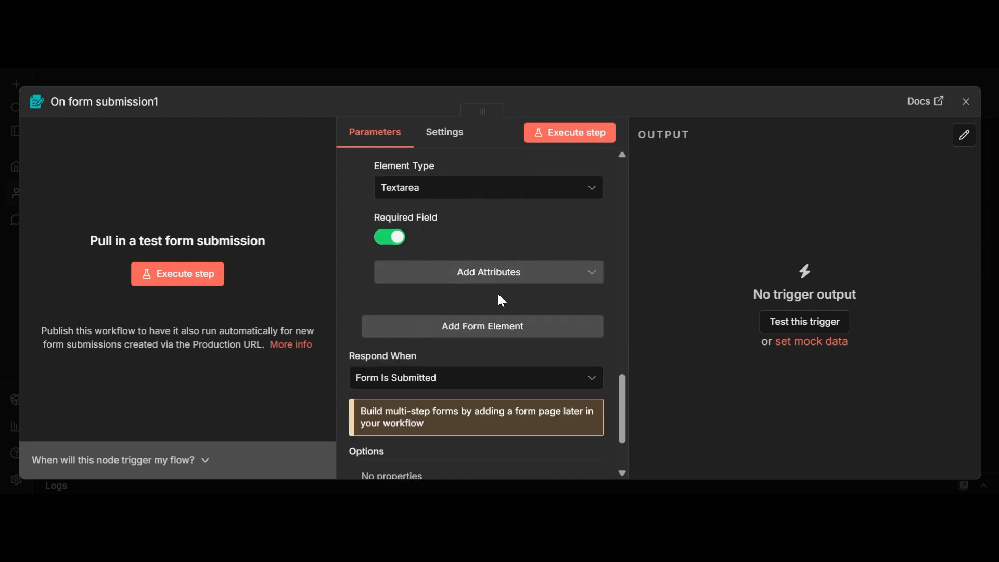
scroll(498, 292, down, 2)
Step: Open the test form and enter the respondent's name and e-mail address
click(599, 134)
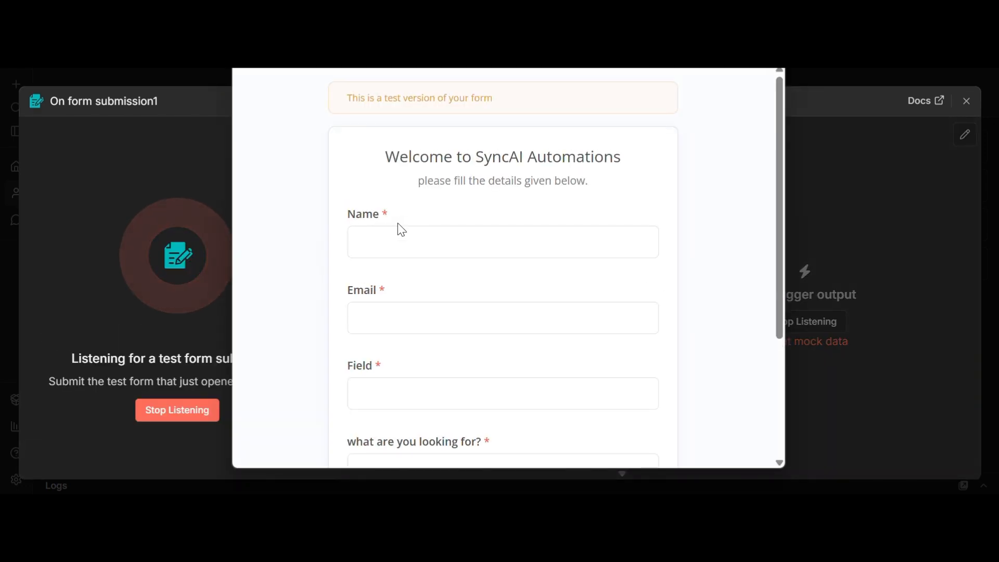
click(405, 235)
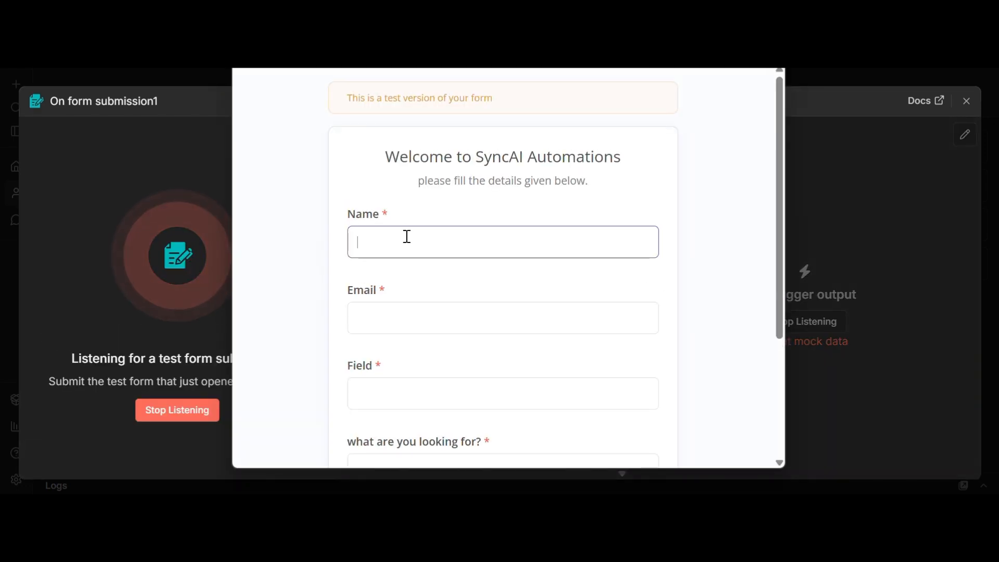
text(jainam)
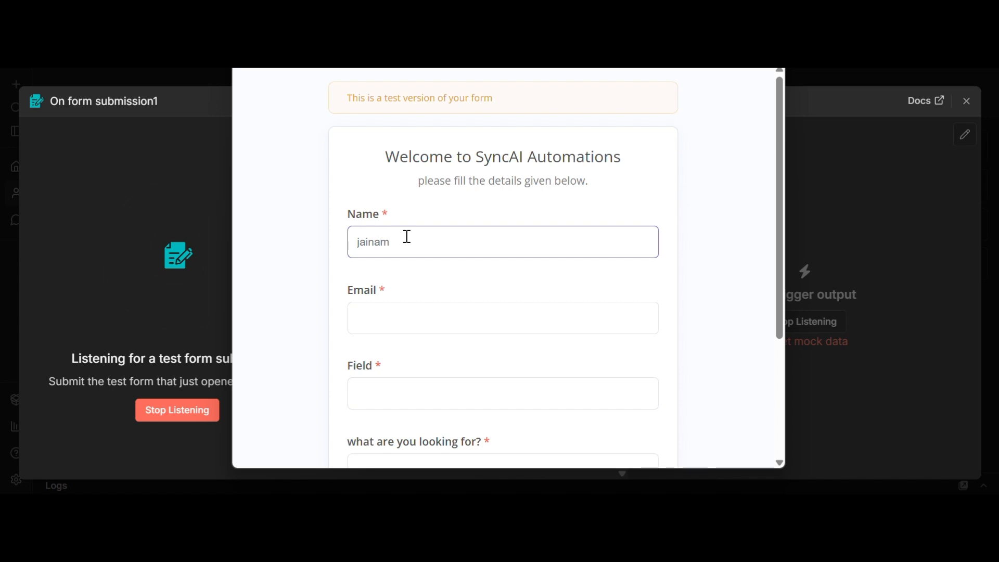
key(Tab)
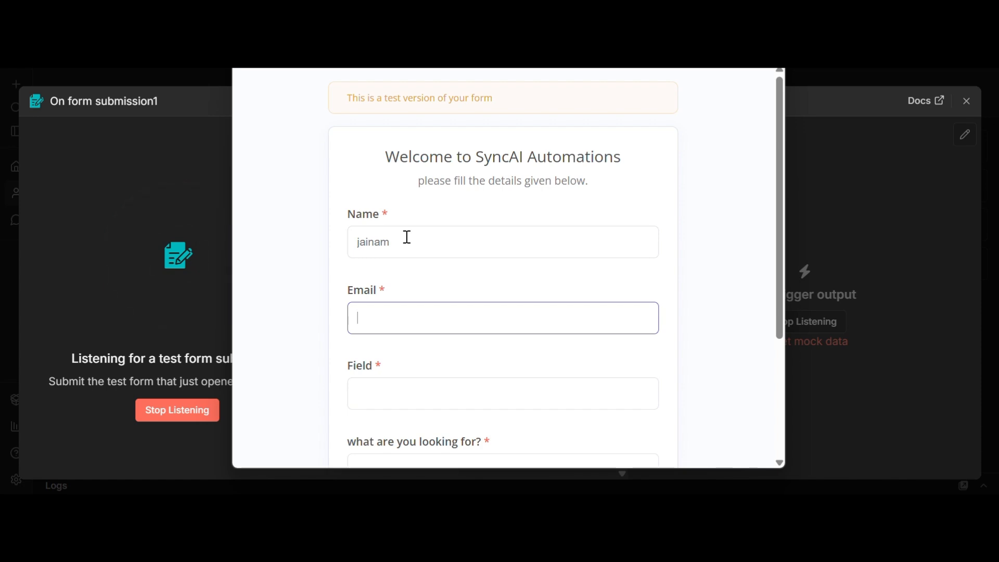
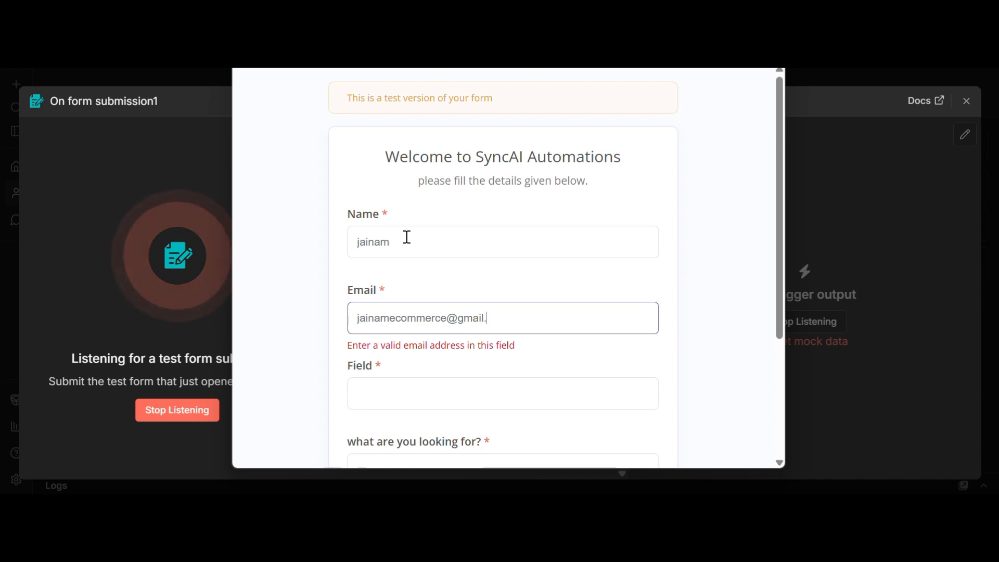
key(Tab)
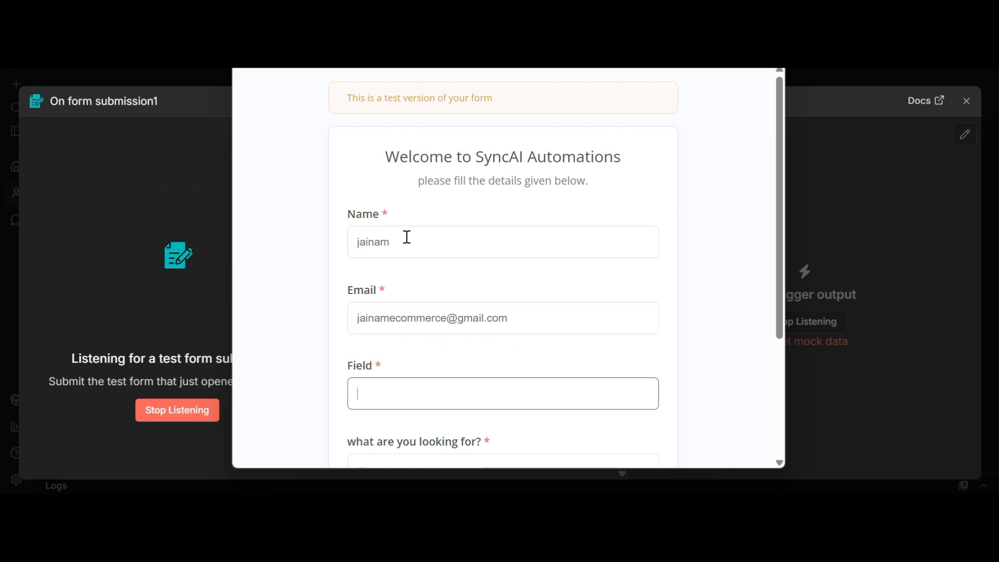
Step: Enter a technology field and a customer support automation request, then submit the form
text(tech)
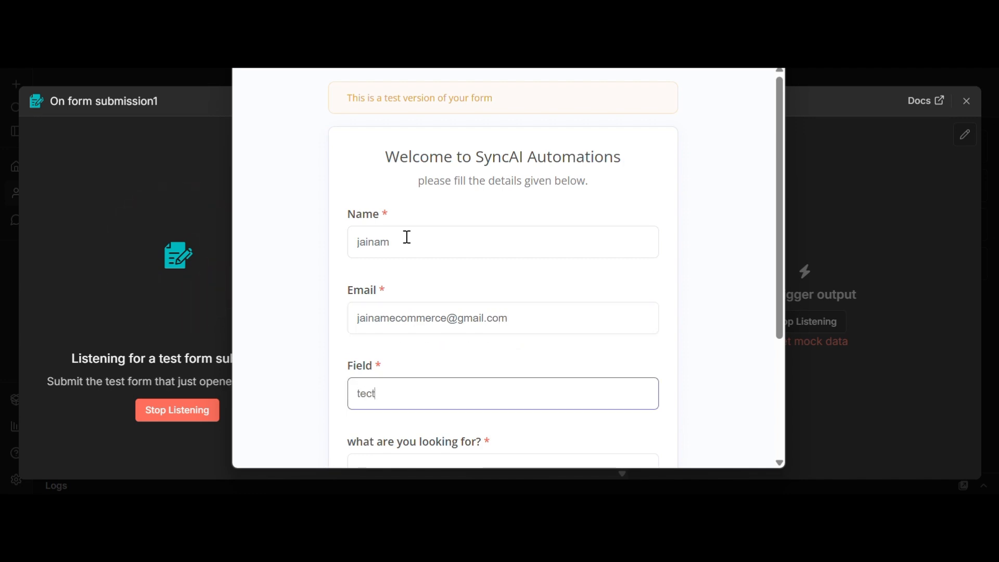
key(BackSpace)
text(nology)
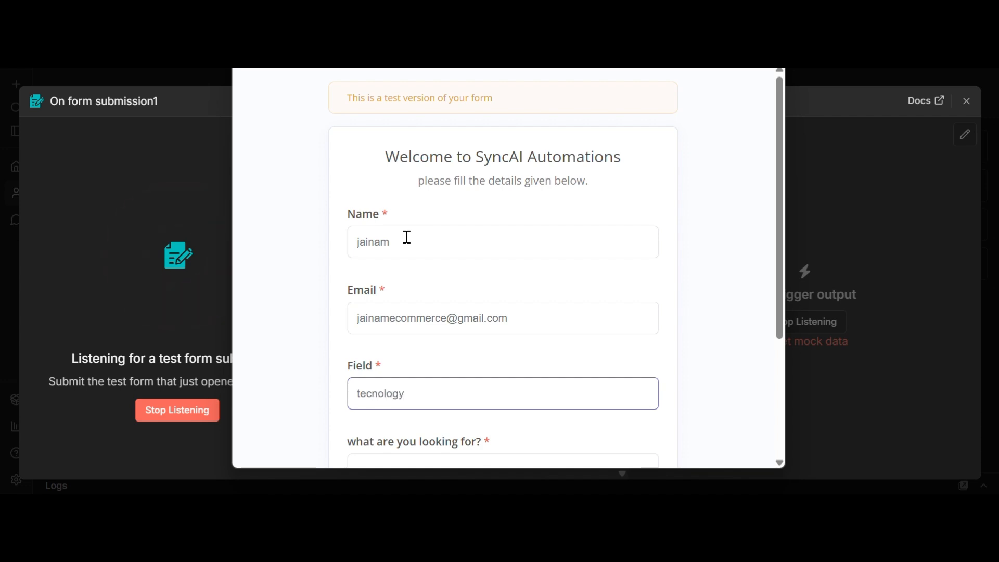
key(Tab)
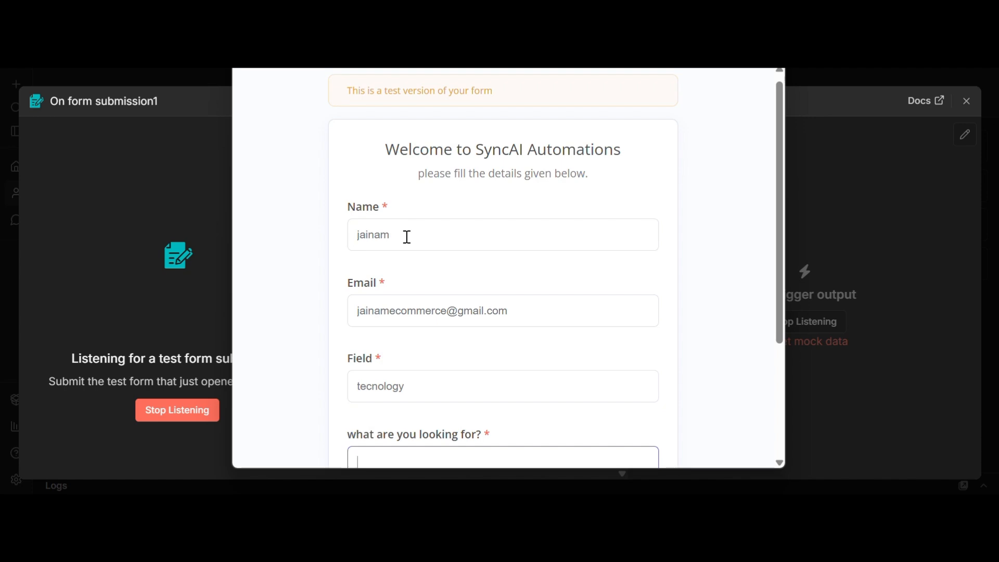
scroll(406, 236, down, 2)
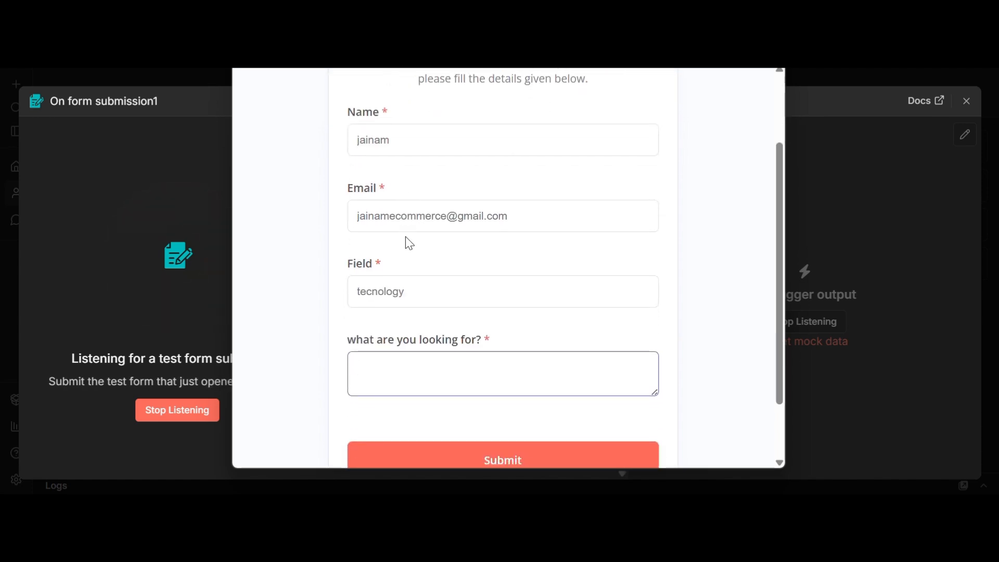
text(im looking )
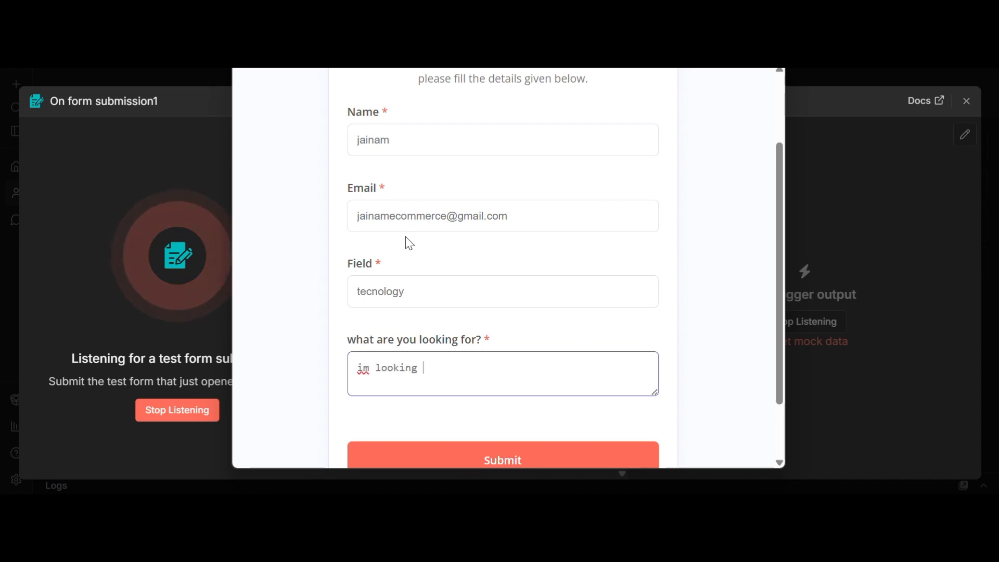
text(for a customer)
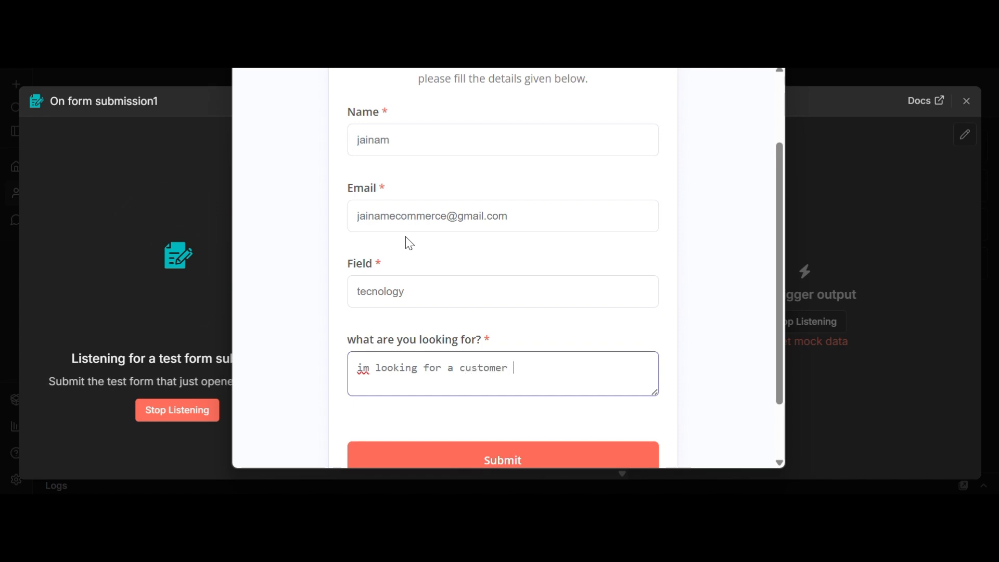
text( suppo)
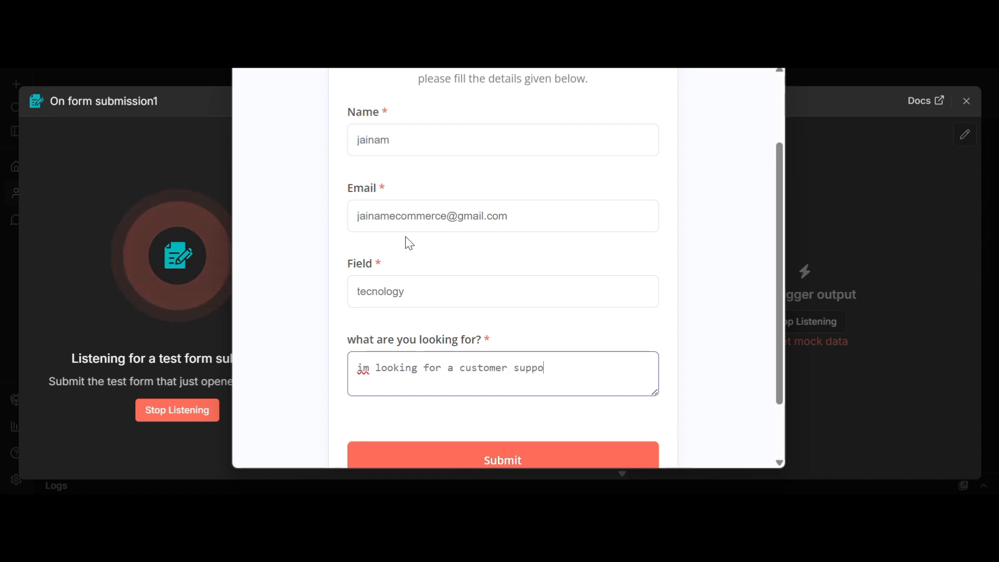
text(rt aut)
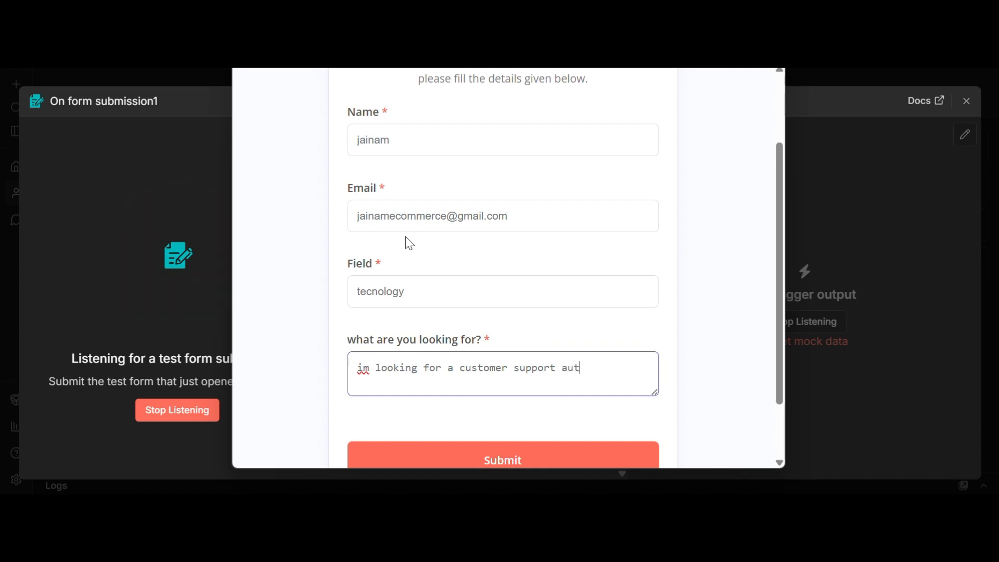
text(omation for my comany)
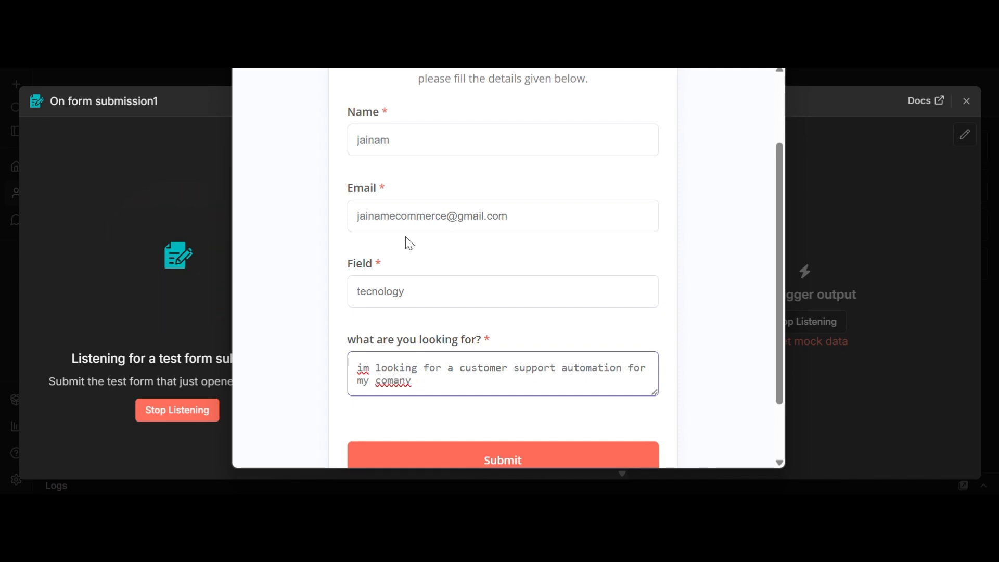
key(BackSpace)
key(BackSpace)
key(BackSpace)
key(BackSpace)
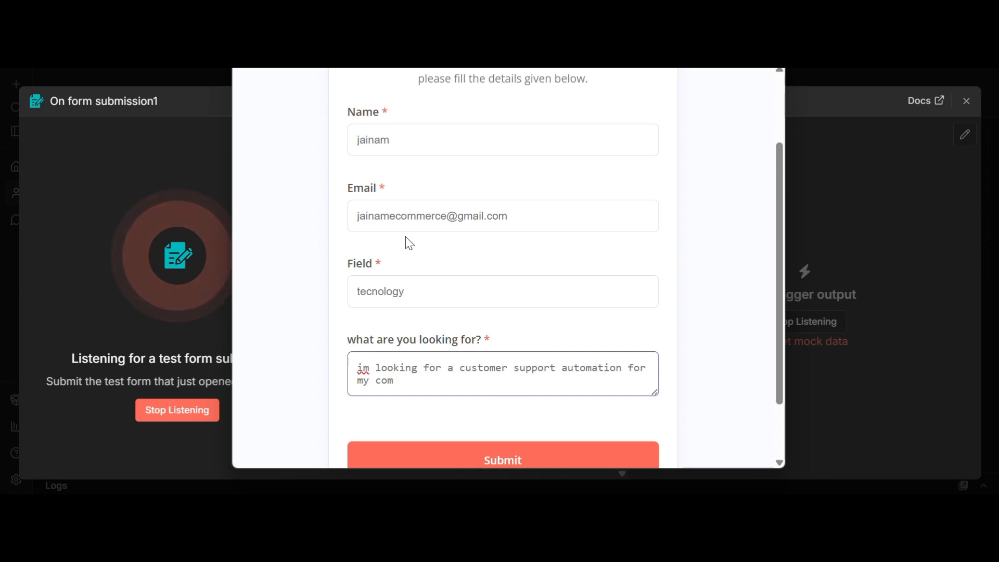
text(pany)
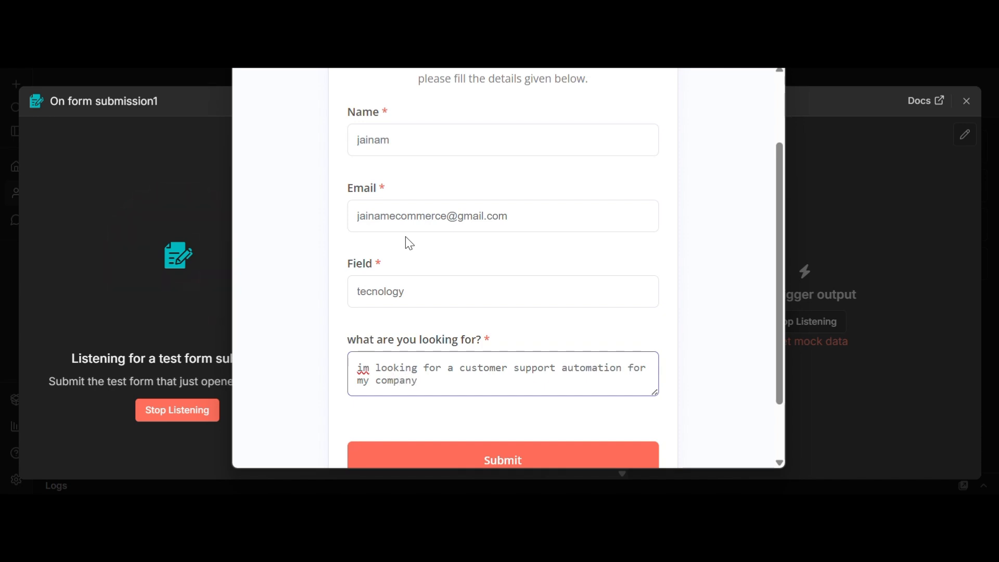
scroll(410, 243, down, 2)
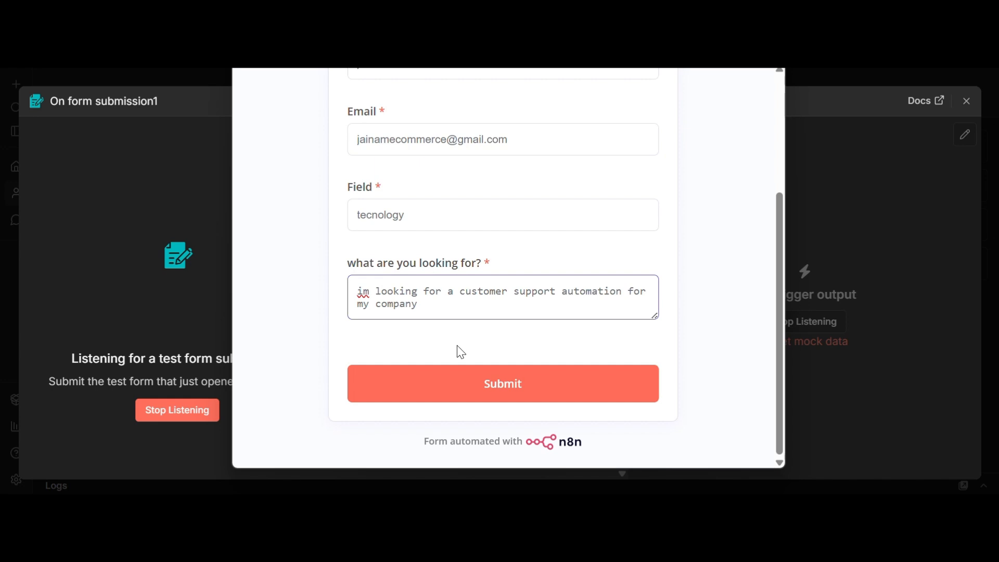
click(455, 383)
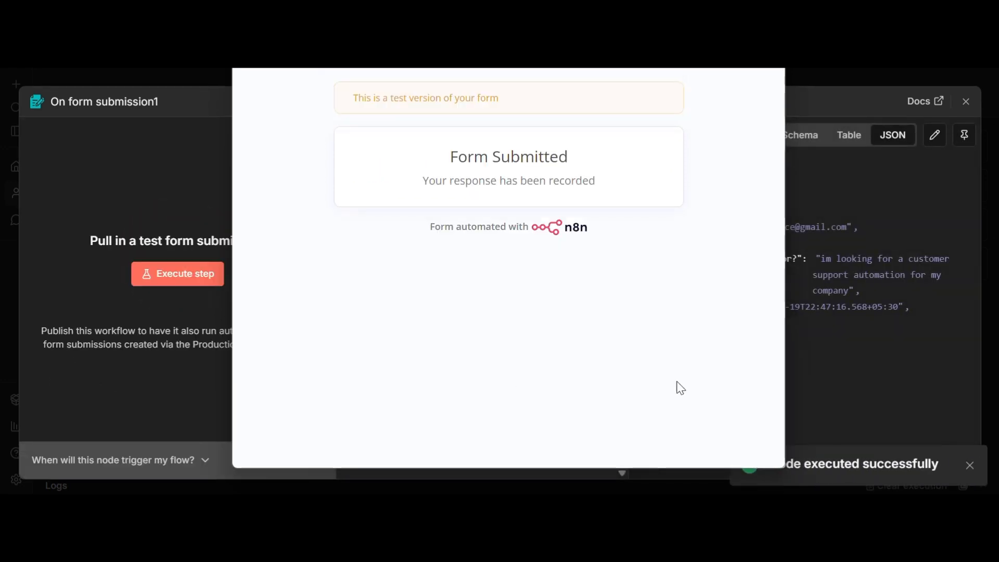
Step: Close the Form Submitted window and the On form submission1 settings panel
click(772, 44)
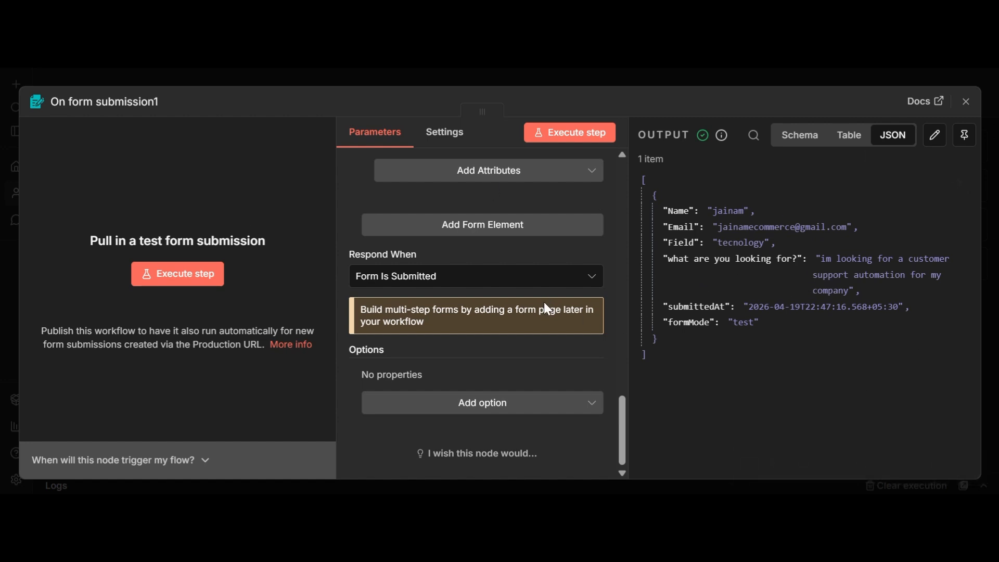
click(966, 104)
Step: Pin the form trigger's test output data
mouse_move(537, 286)
click(551, 242)
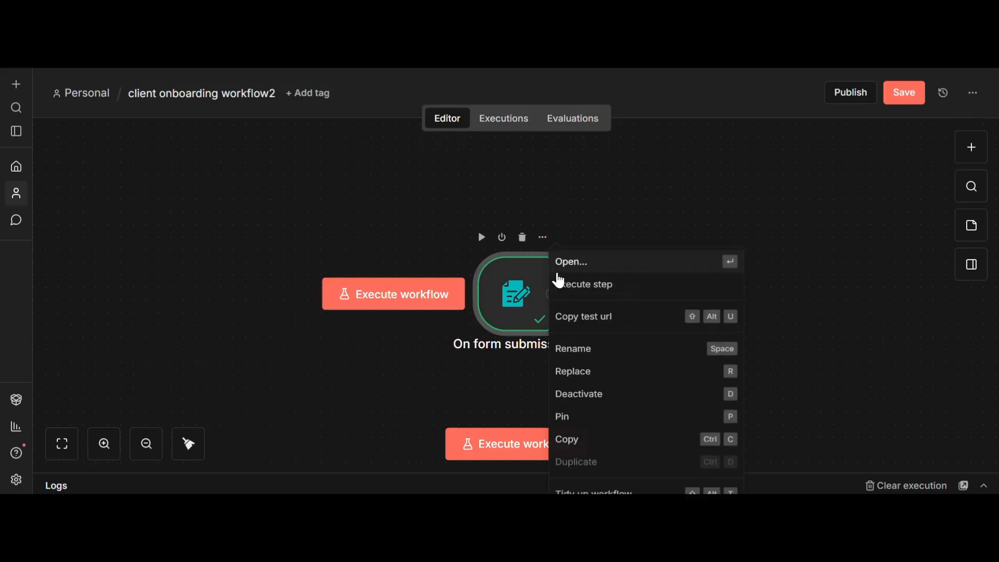
click(575, 423)
Step: Move the trigger left and connect a new AI Agent node after it
drag(503, 294, 329, 273)
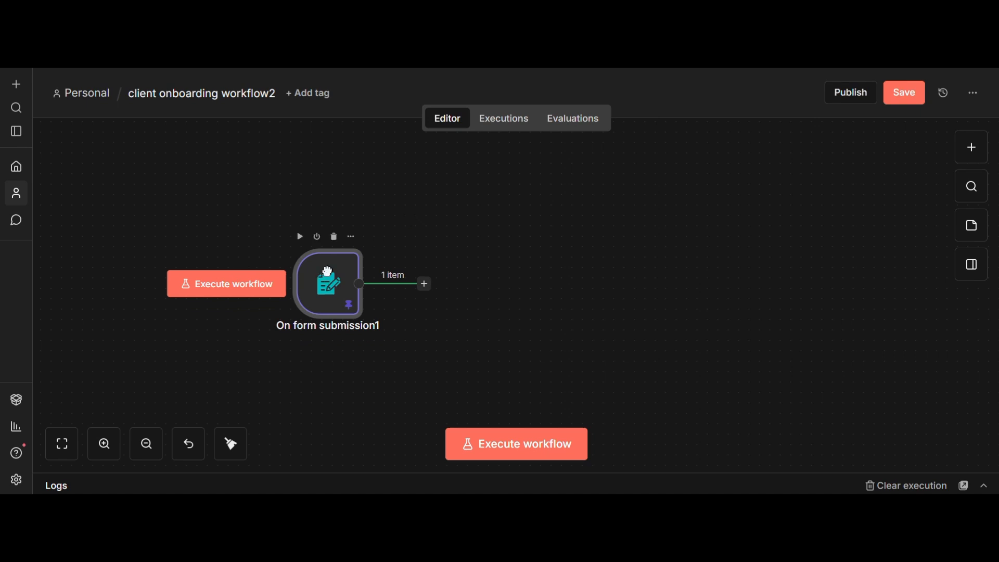
click(424, 284)
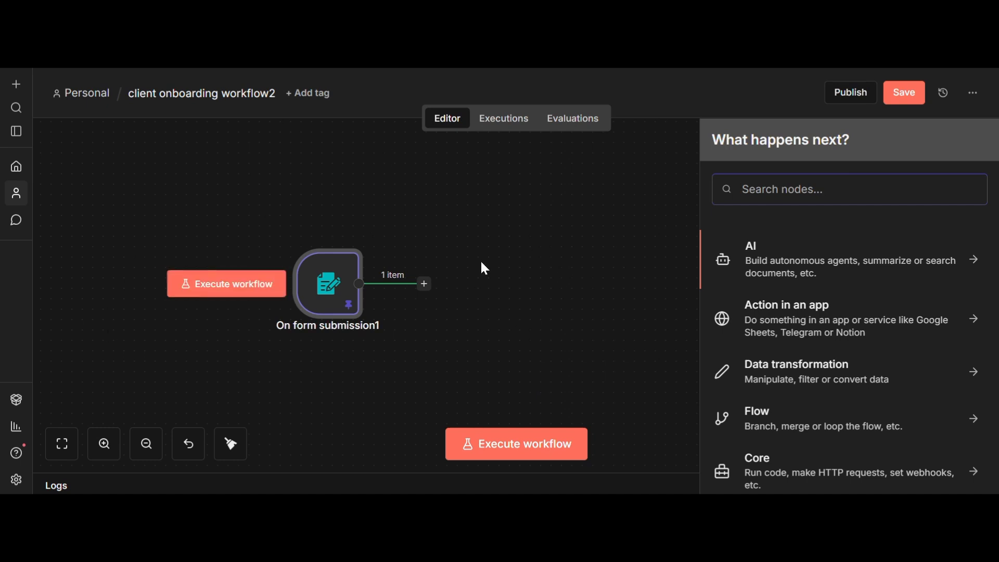
click(775, 250)
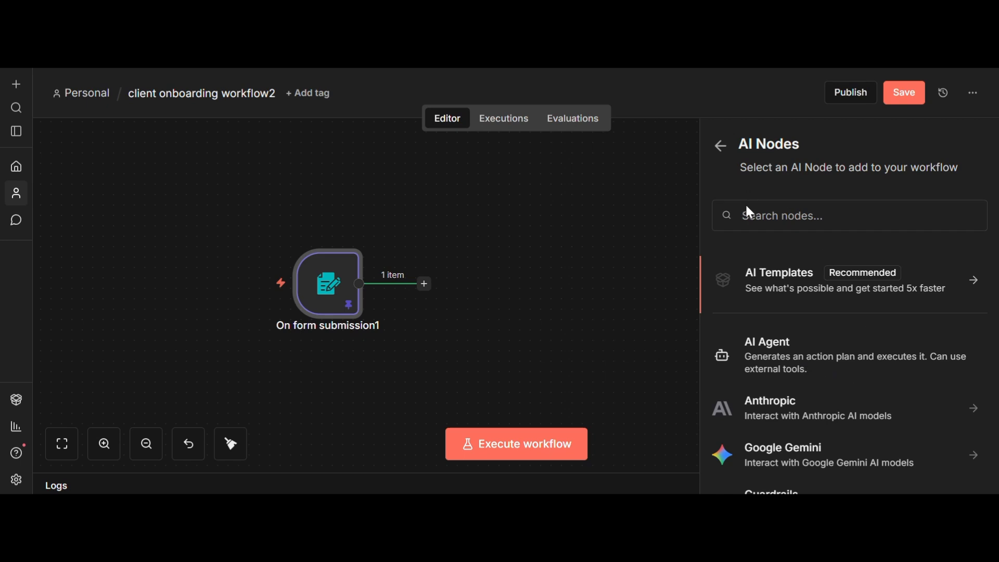
click(774, 351)
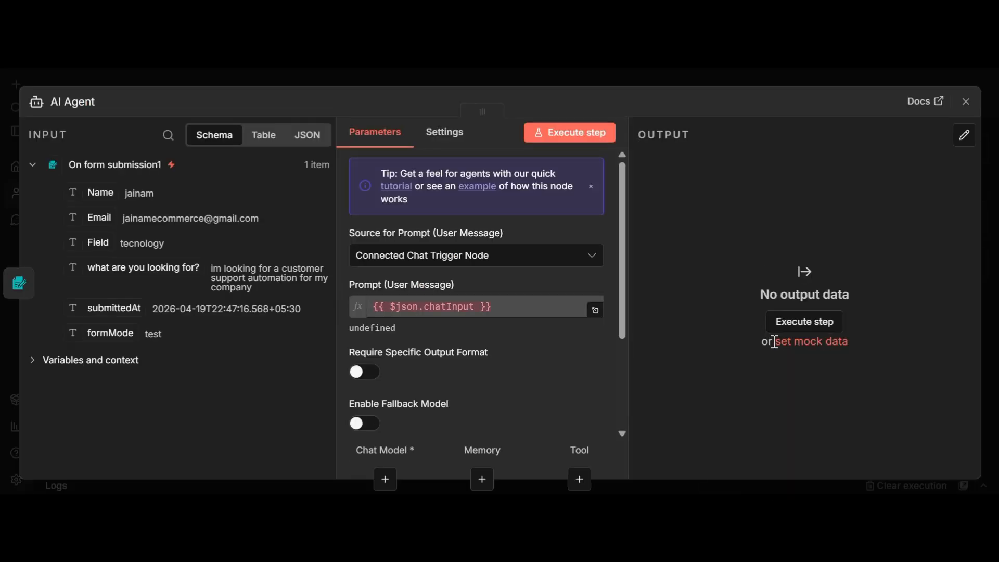
Step: Set the prompt source to 'Define below' and edit the Prompt as an expression in the full editor
click(516, 259)
click(509, 355)
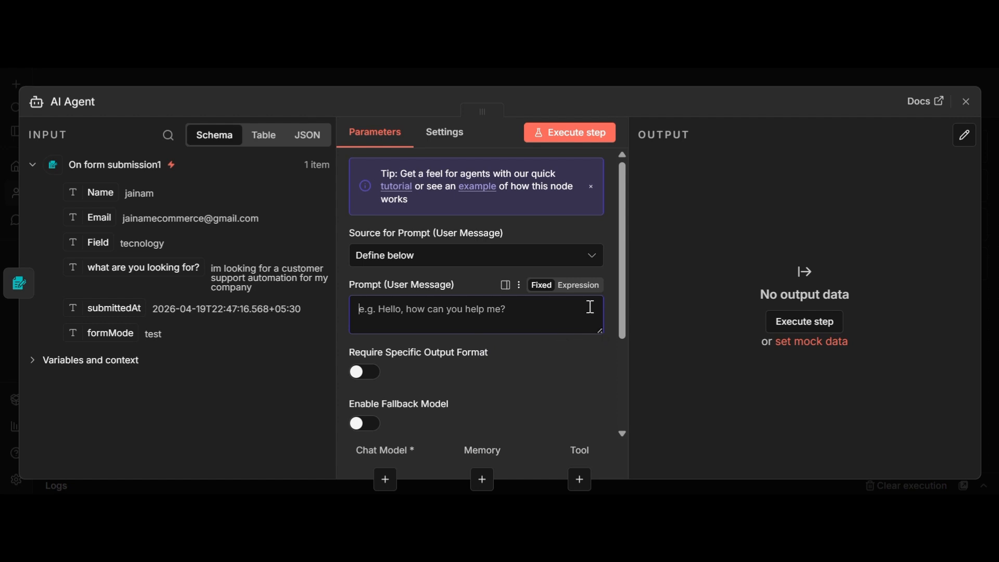
click(588, 285)
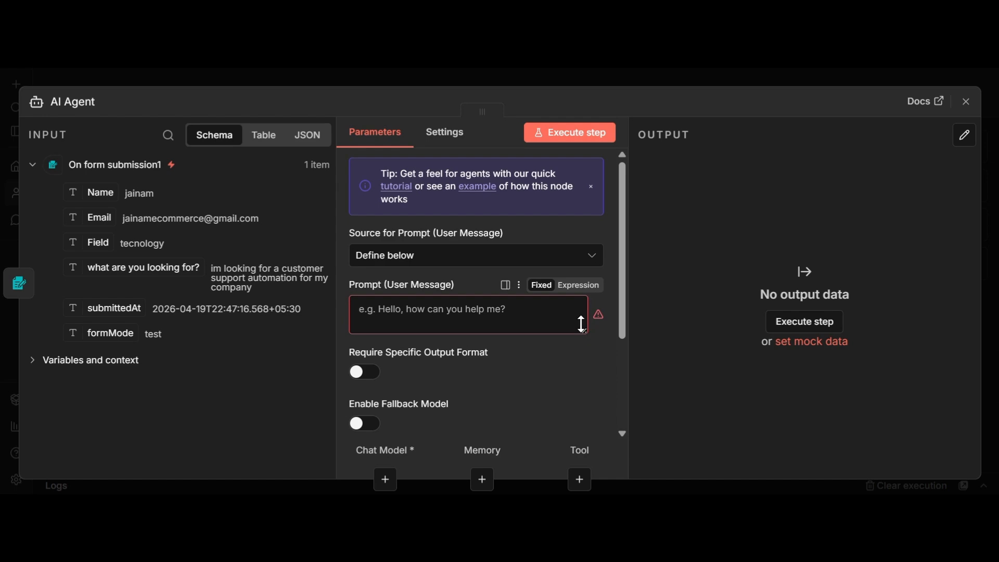
click(577, 286)
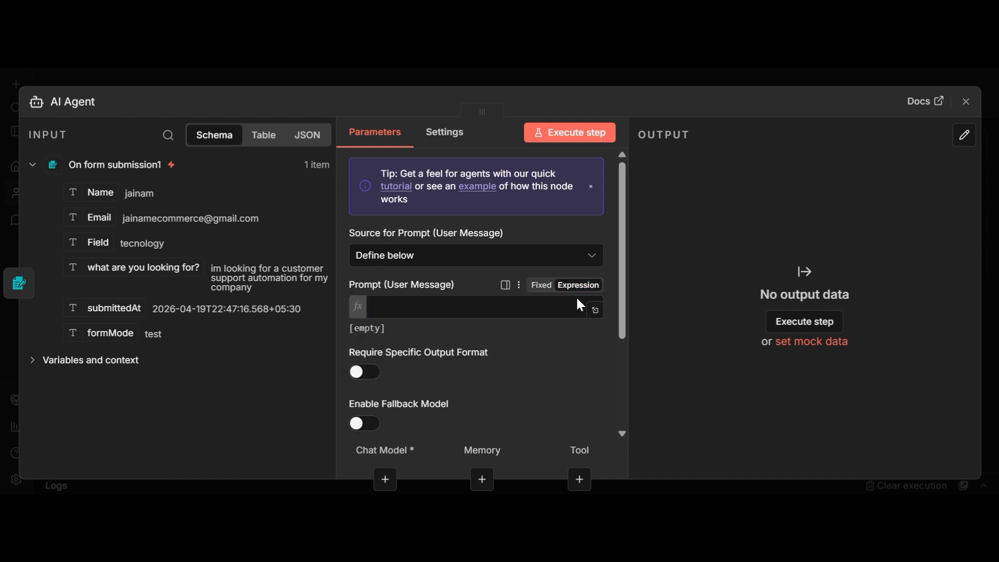
click(596, 310)
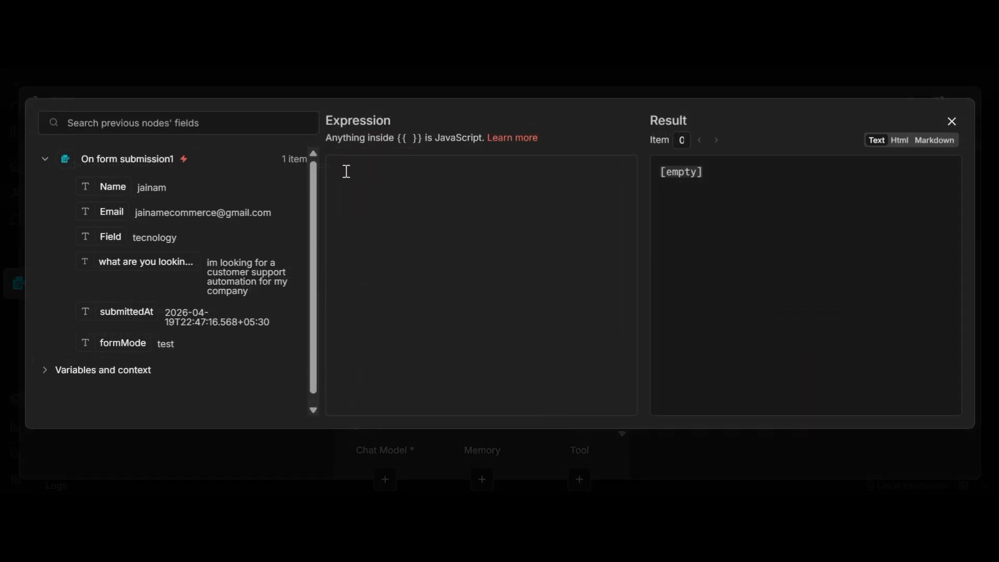
Step: Type the prompt labels 'Name of client', 'Email of client', 'Feild of the client-' and 'what client is looking for from us' on separate lines
click(360, 186)
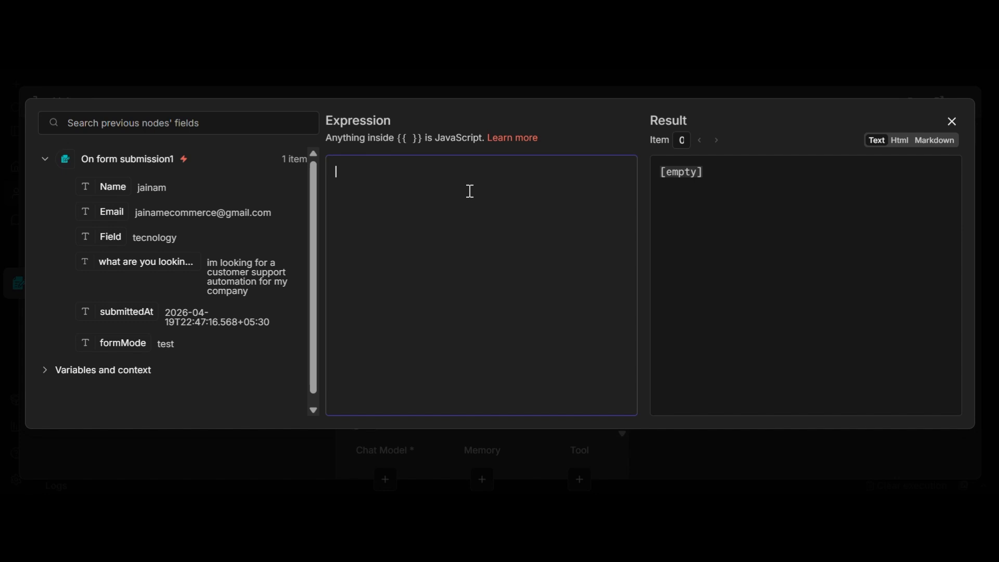
text(Name-)
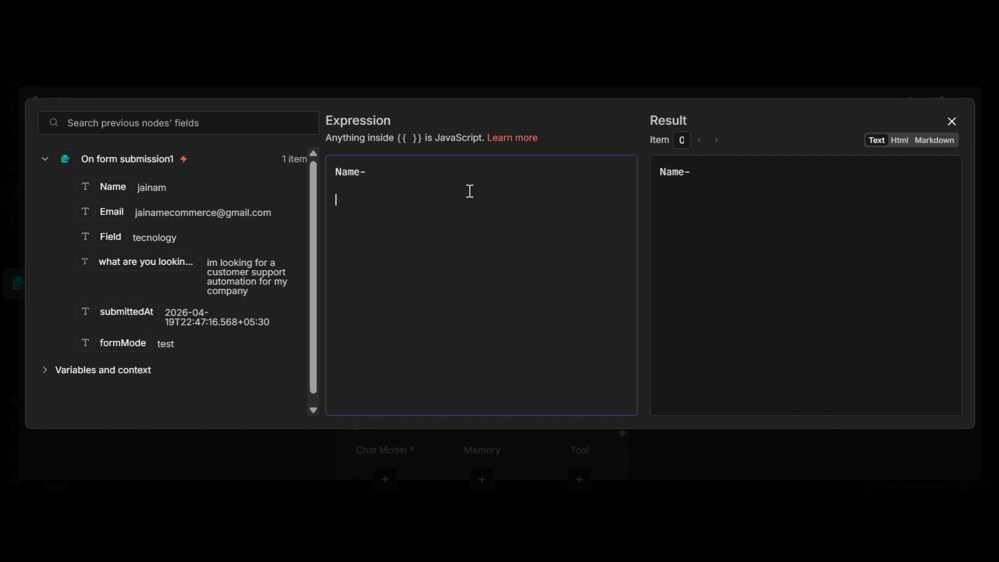
key(BackSpace)
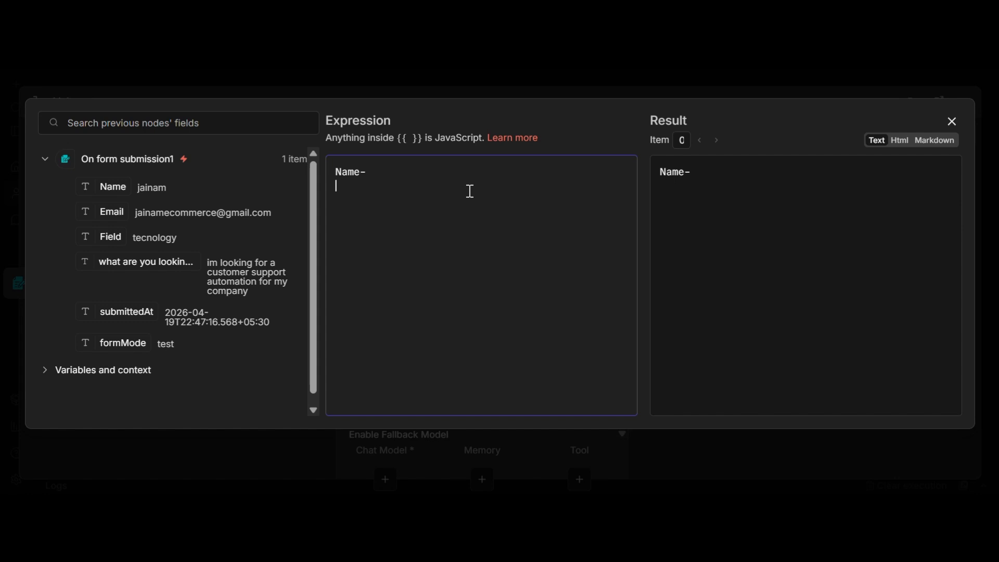
key(BackSpace)
key(BackSpace)
text(of c)
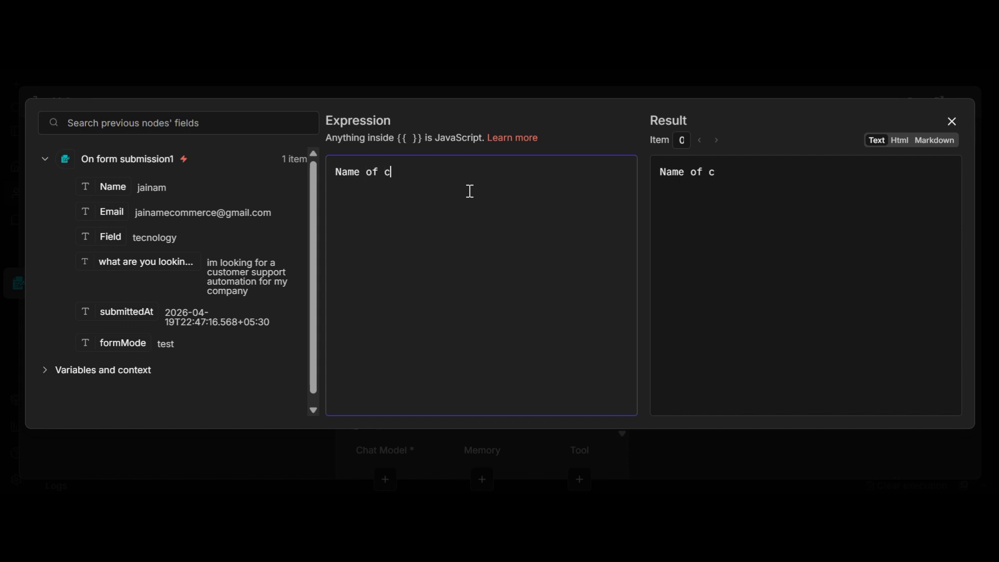
text(lient-)
key(Return)
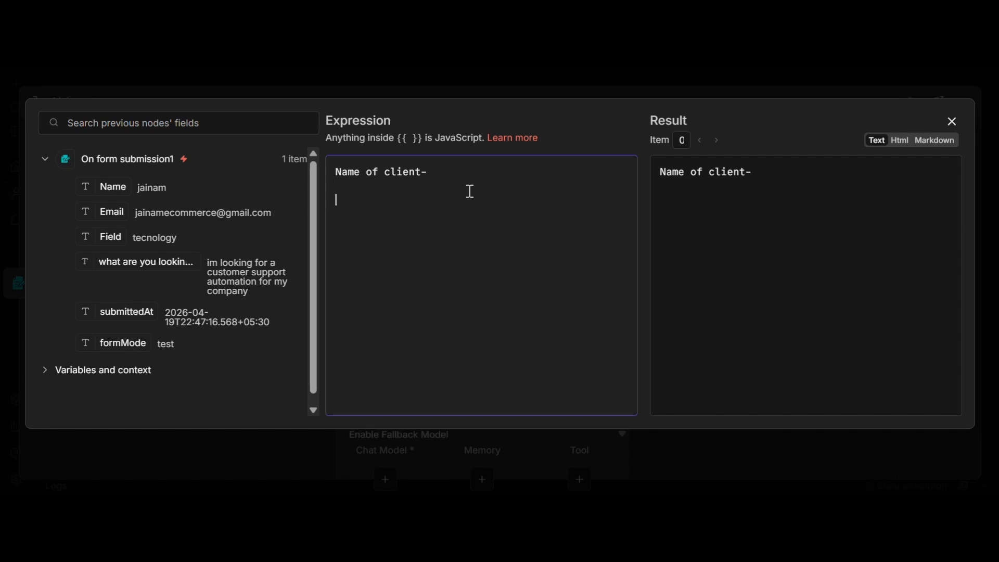
text(Email of )
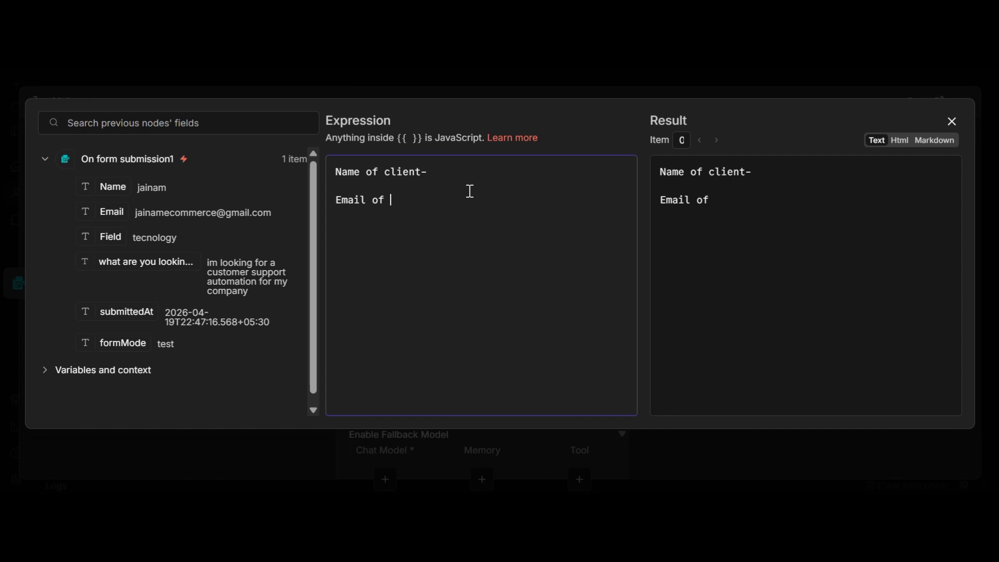
text(client-)
key(Return)
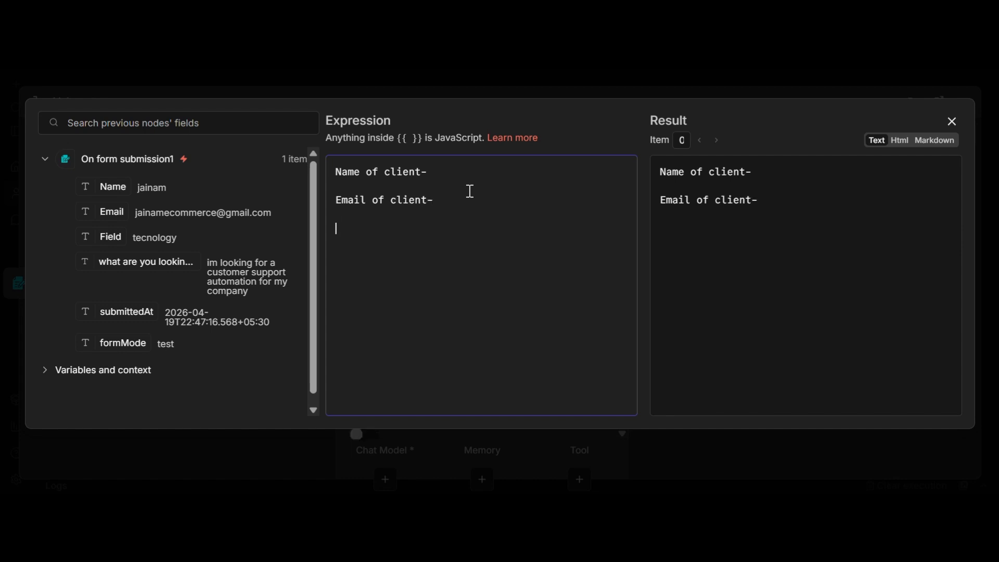
text(Feild of t)
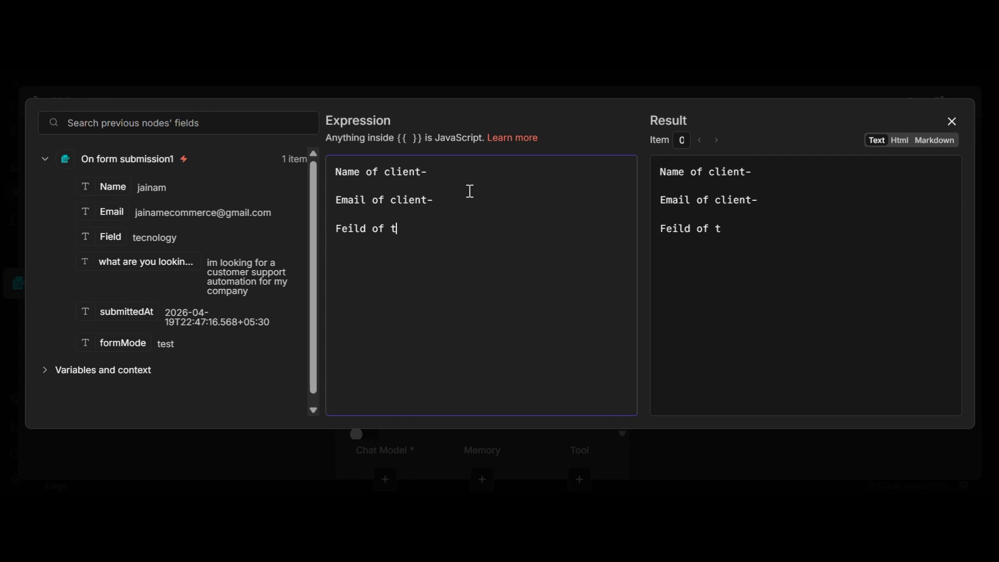
text(he client)
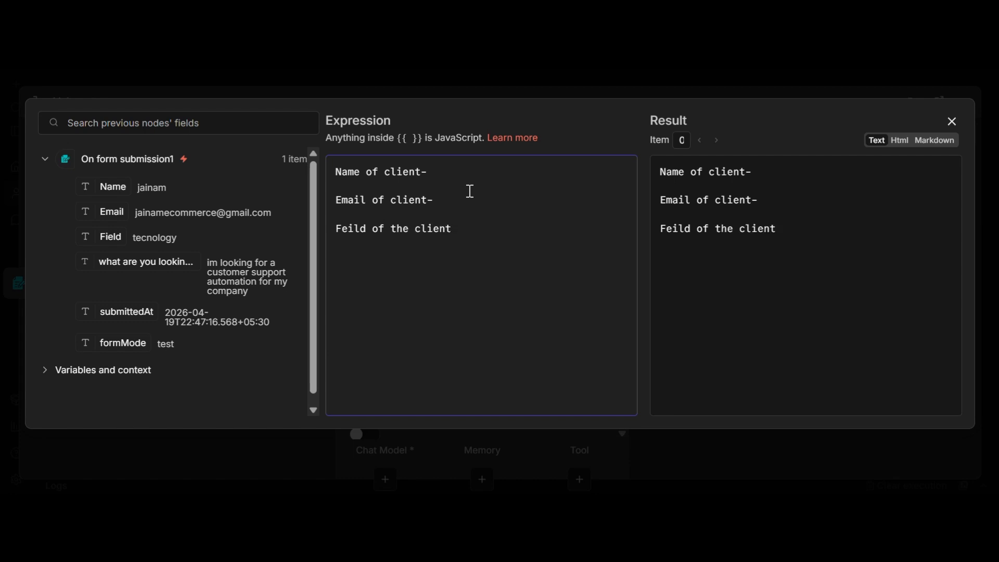
text(-)
key(Return)
text(what client)
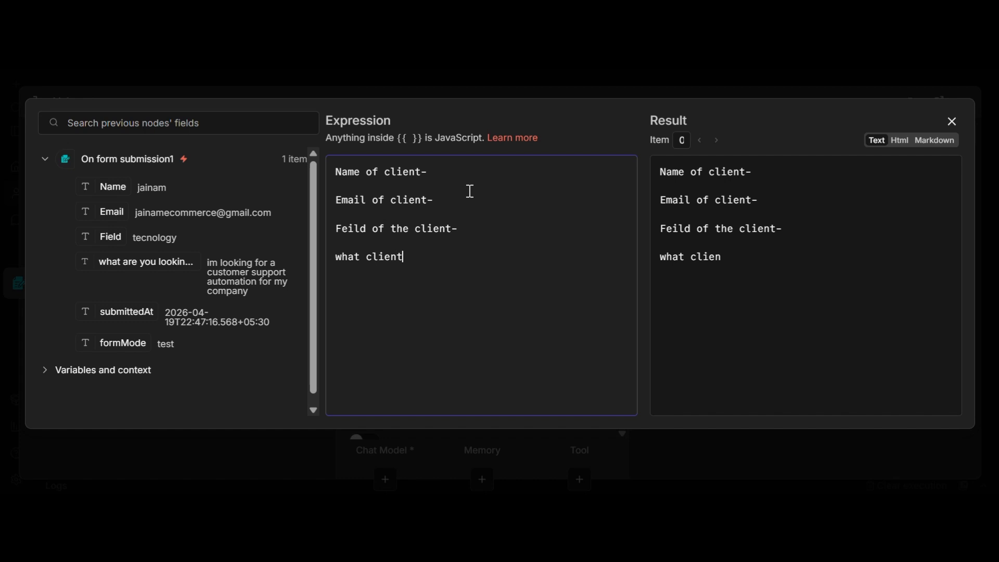
text( is looking)
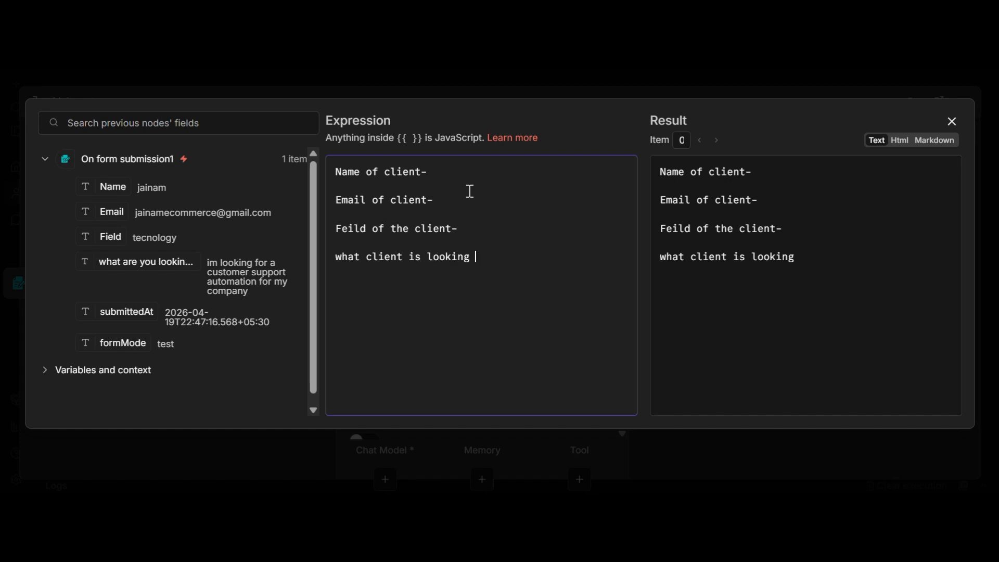
text( for from us-)
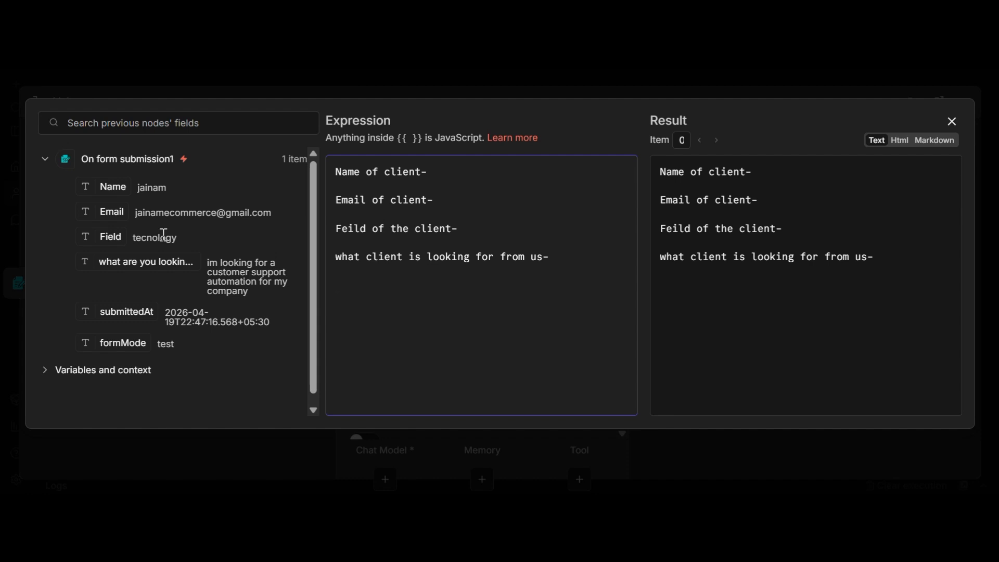
Step: Map the form's Name, Email, Field and requirement values after their matching prompt labels
drag(115, 195, 452, 168)
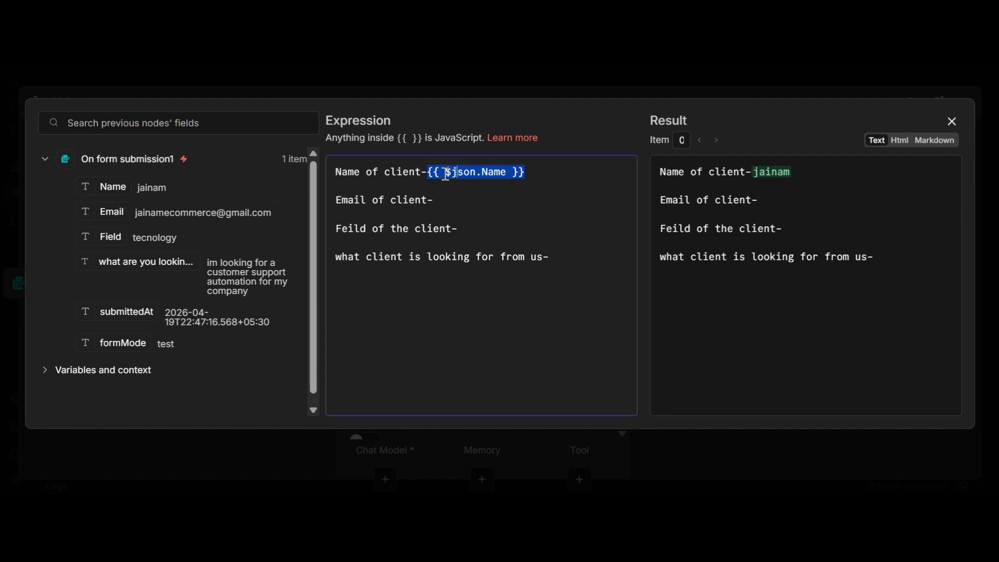
drag(107, 217, 520, 204)
drag(115, 235, 486, 225)
key(ctrl+z)
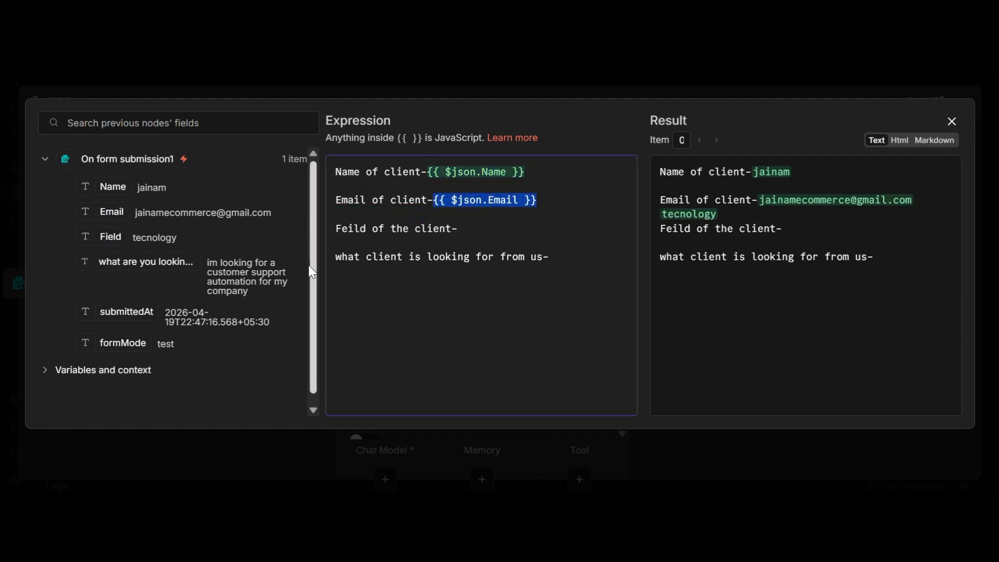
drag(107, 236, 539, 229)
drag(122, 263, 555, 257)
click(600, 351)
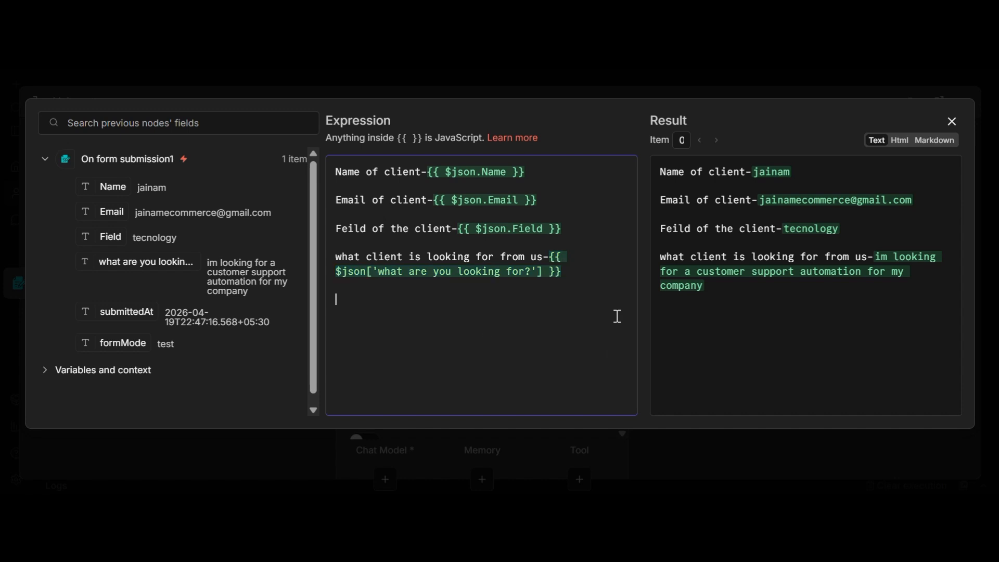
Step: Close the expression editor and the AI Agent panel to return to the canvas
click(952, 123)
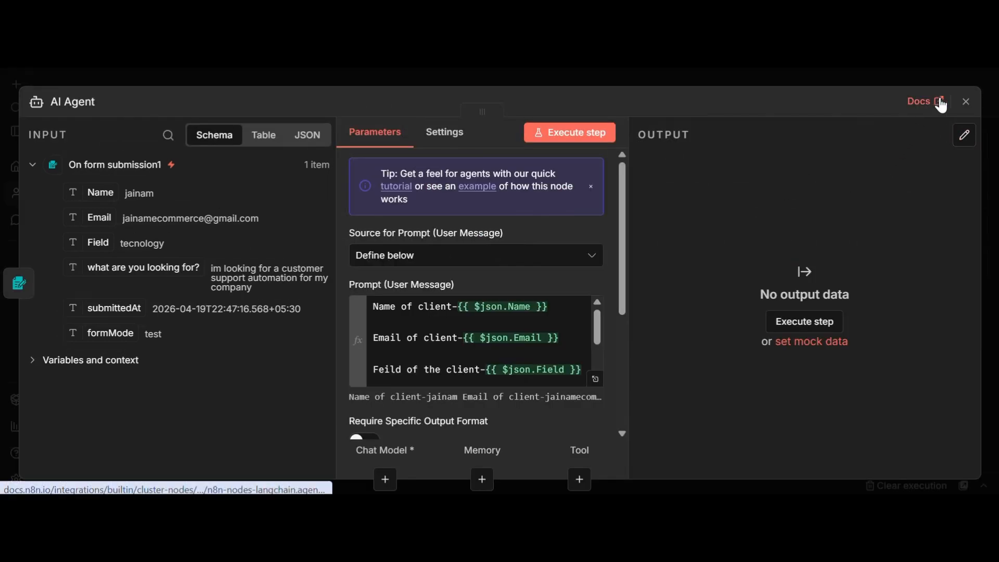
click(966, 102)
scroll(515, 350, down, 1)
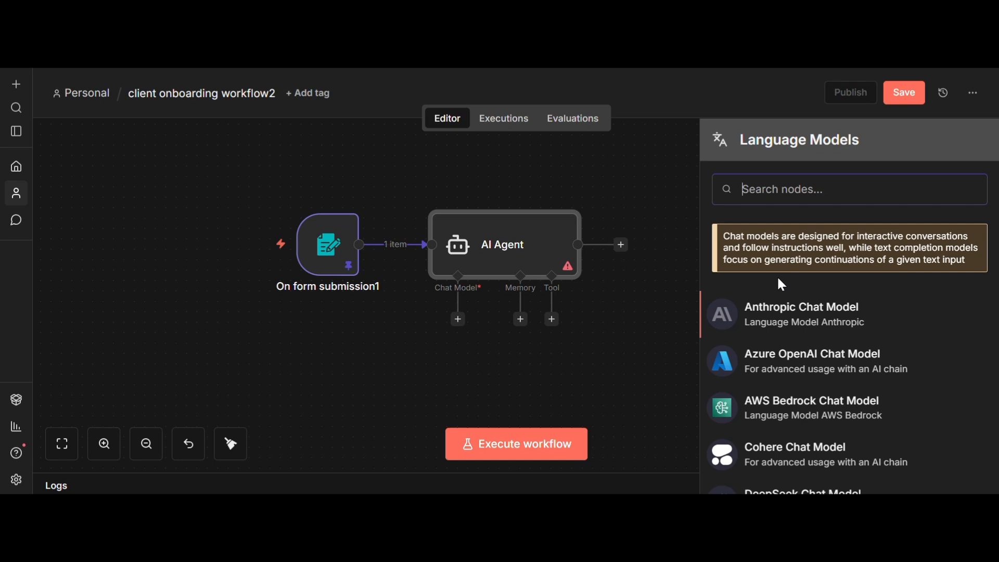
Step: Attach an OpenAI Chat Model using gpt-4.1-mini to the AI Agent
text(chat)
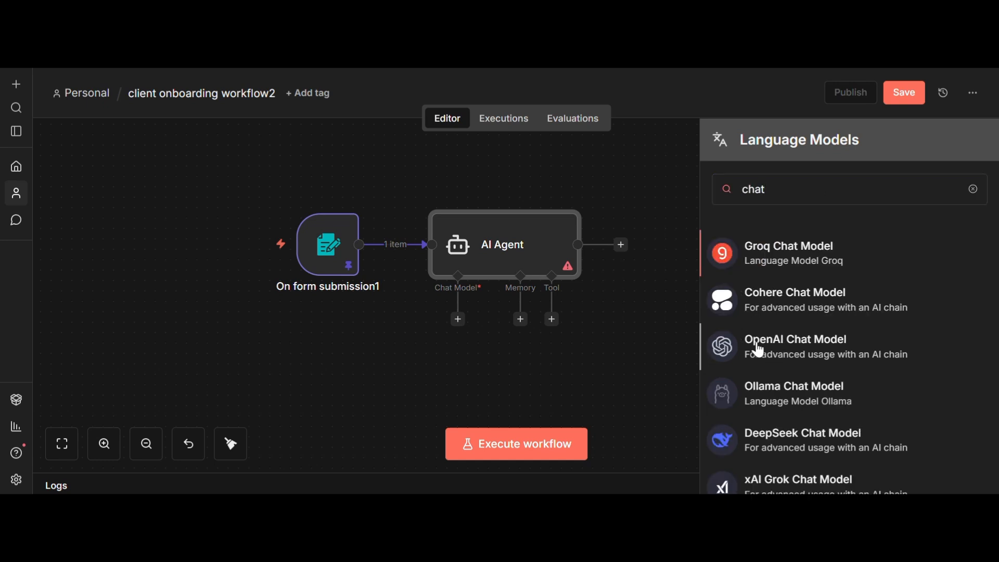
click(754, 351)
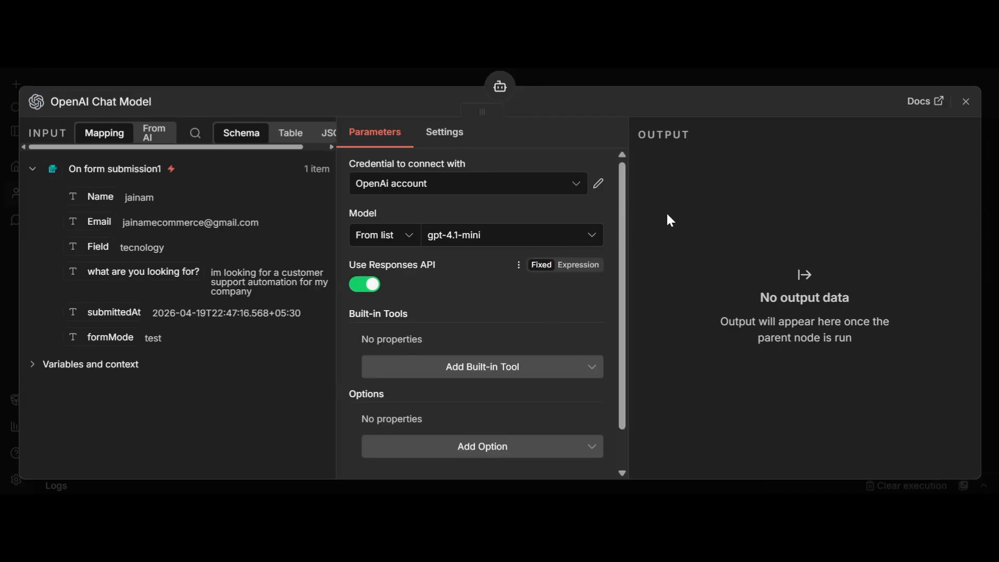
click(966, 102)
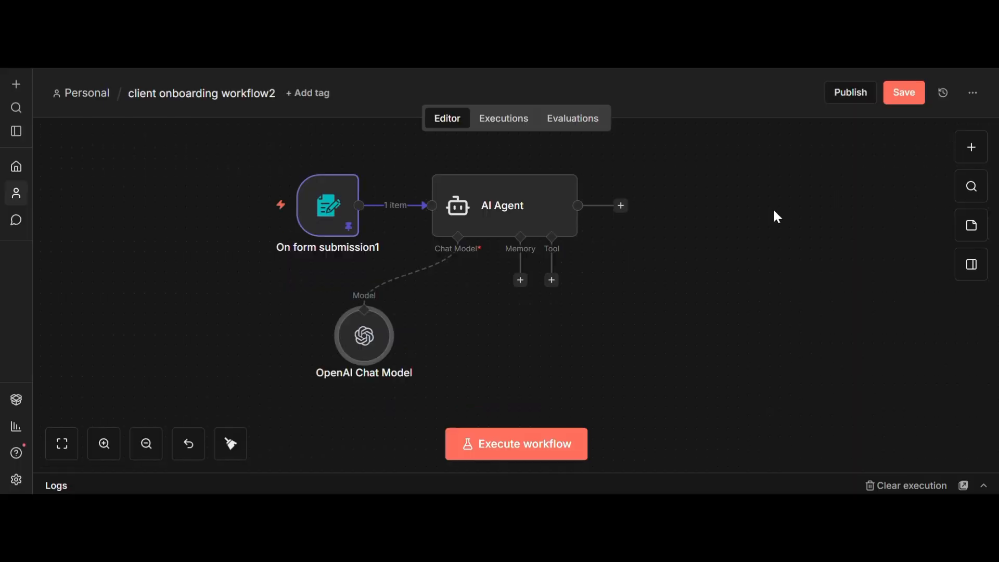
scroll(774, 211, down, 1)
scroll(527, 241, up, 2)
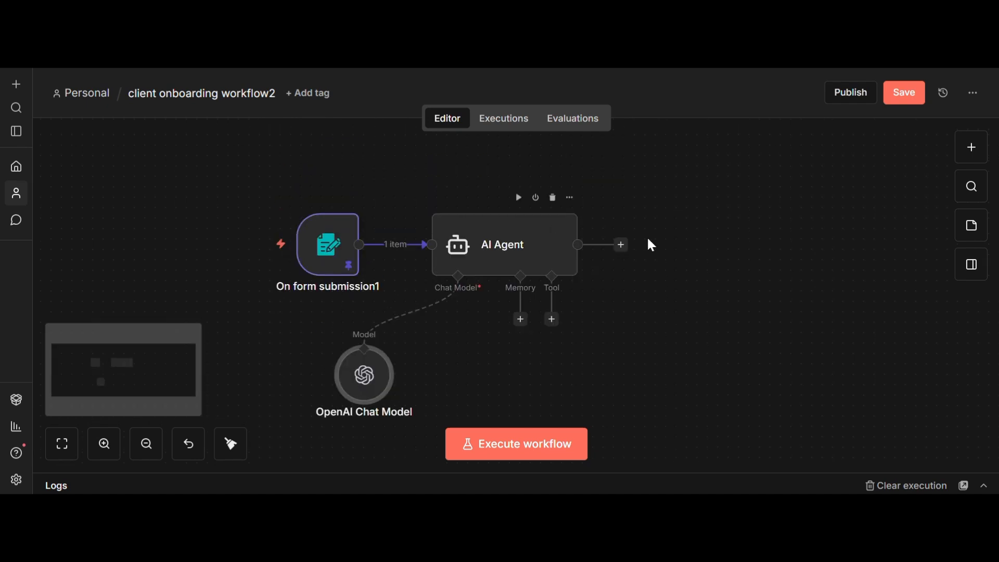
scroll(676, 276, down, 1)
Step: Reopen the AI Agent node's settings
click(515, 205)
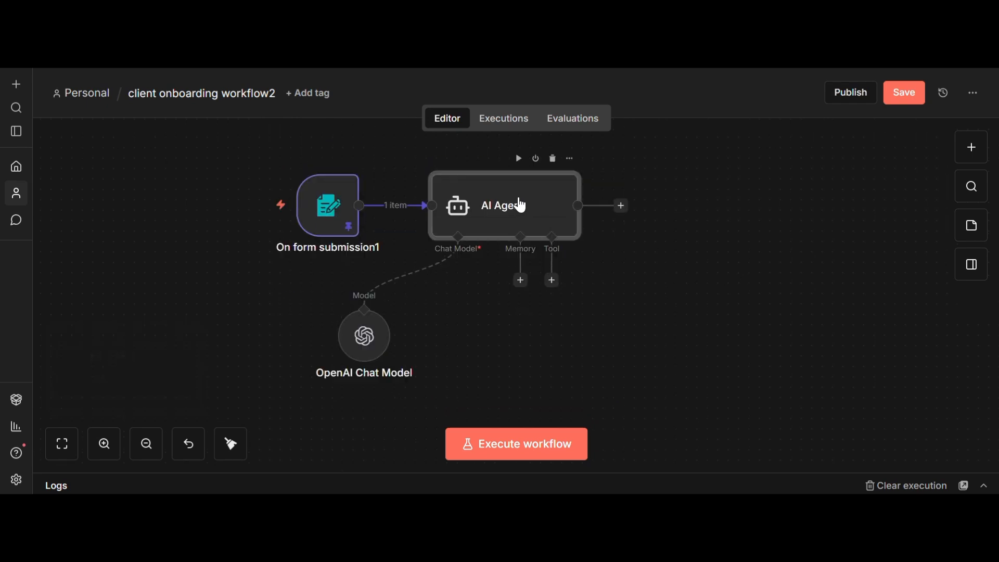
key(Return)
scroll(441, 338, down, 5)
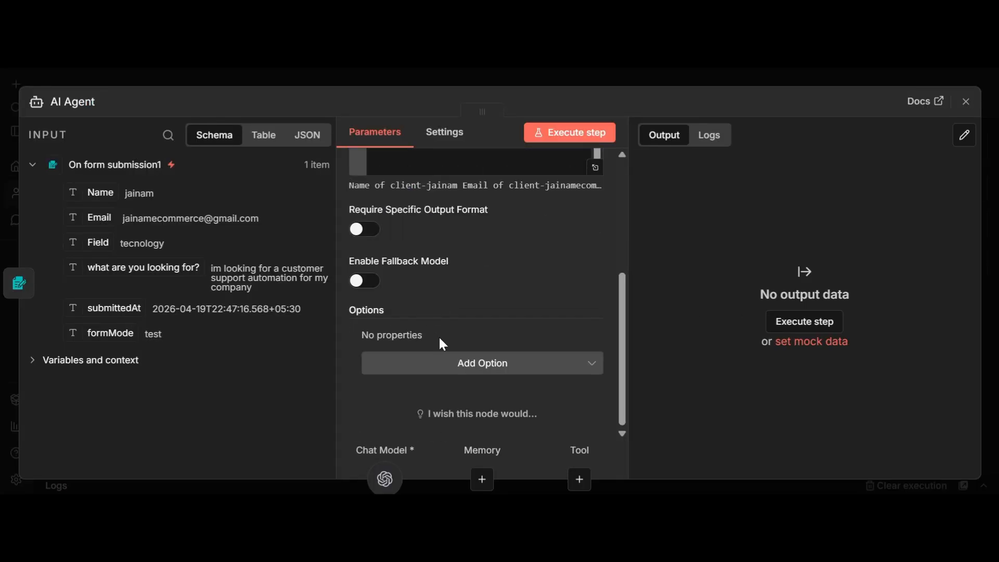
Step: Add a System Message option to the AI Agent
click(458, 362)
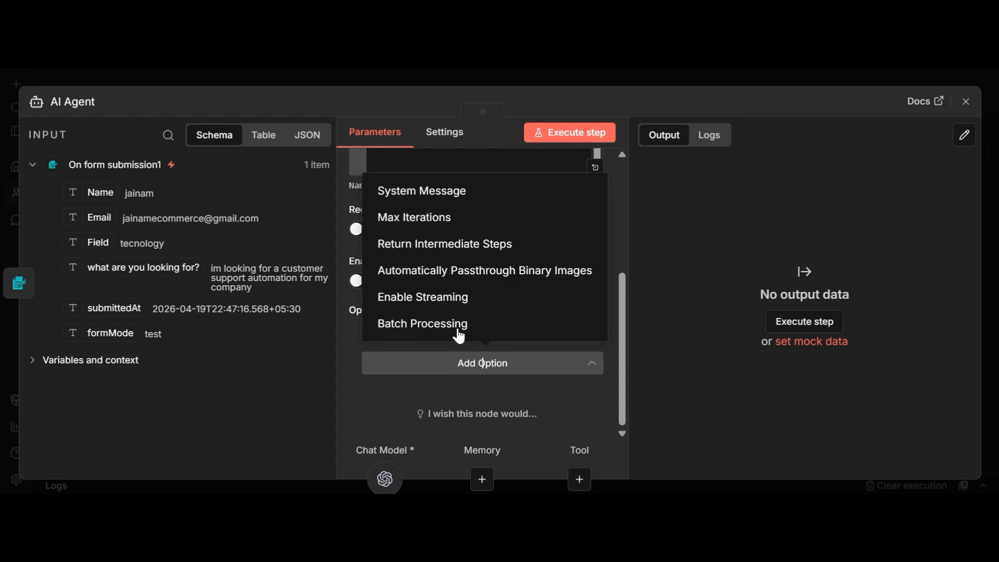
click(469, 192)
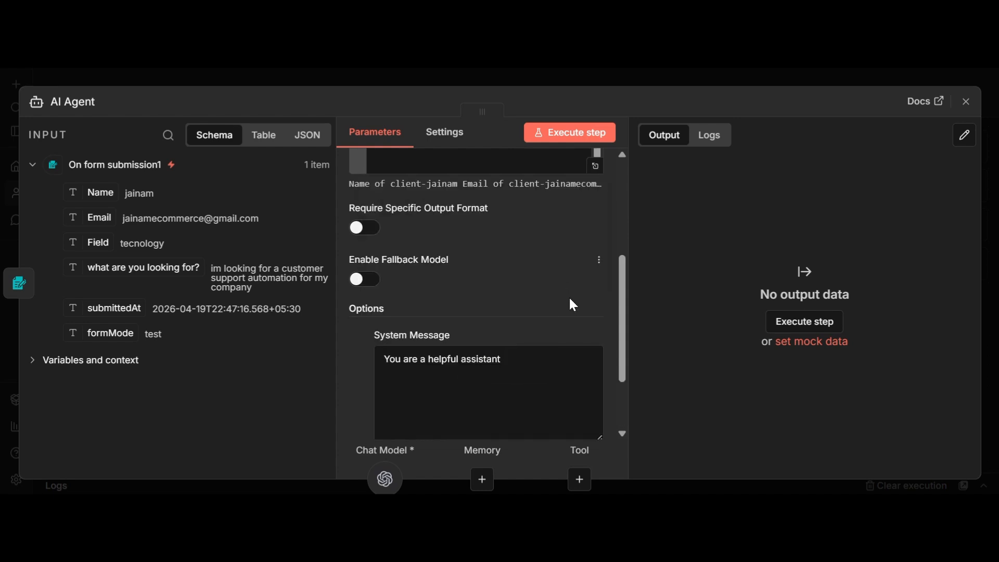
scroll(570, 297, up, 5)
scroll(392, 291, down, 2)
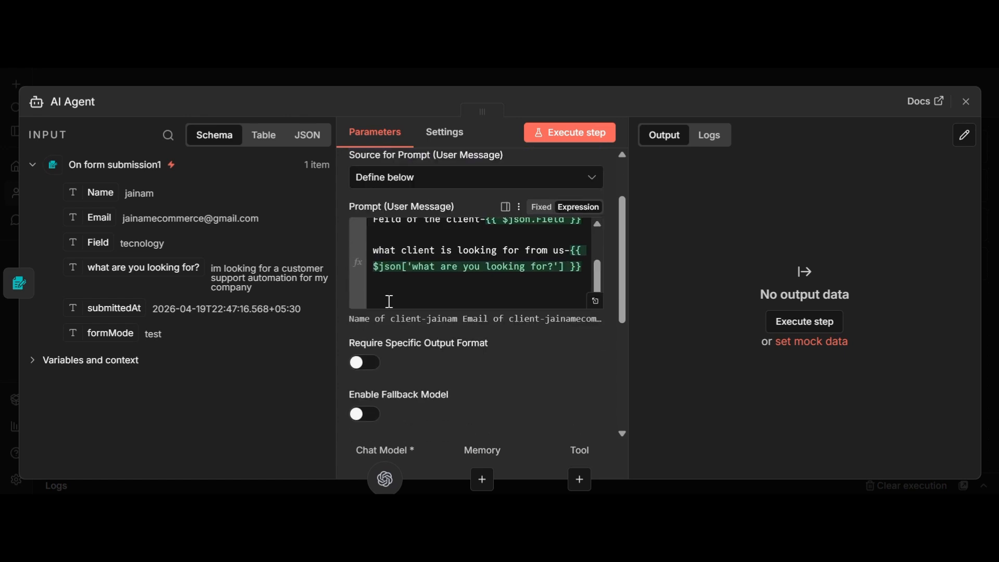
scroll(448, 290, up, 4)
scroll(454, 295, up, 2)
scroll(460, 297, down, 2)
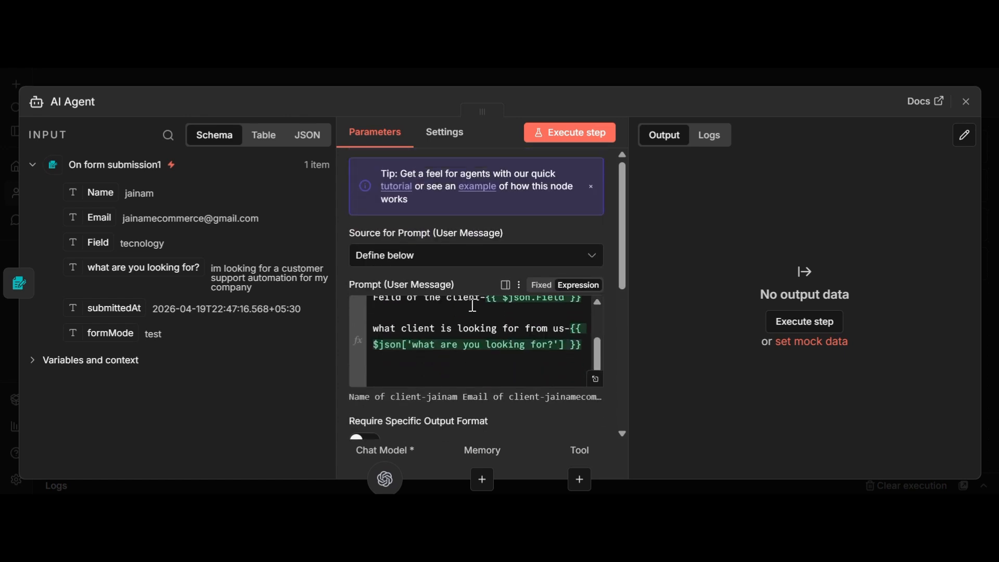
scroll(472, 299, down, 5)
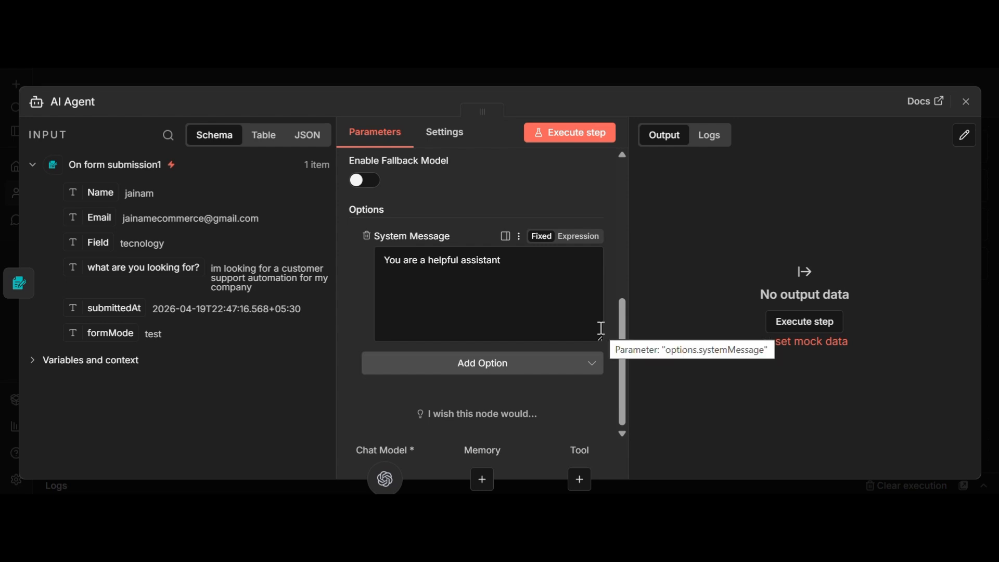
Step: Delete the default 'You are a helpful assistant' system message text
drag(601, 328, 366, 259)
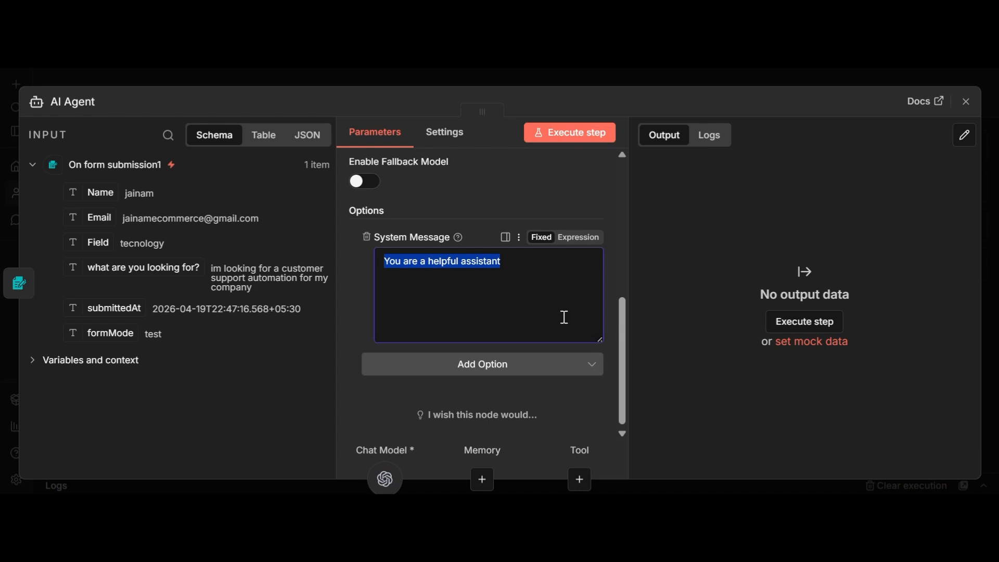
scroll(565, 318, up, 5)
scroll(484, 275, up, 3)
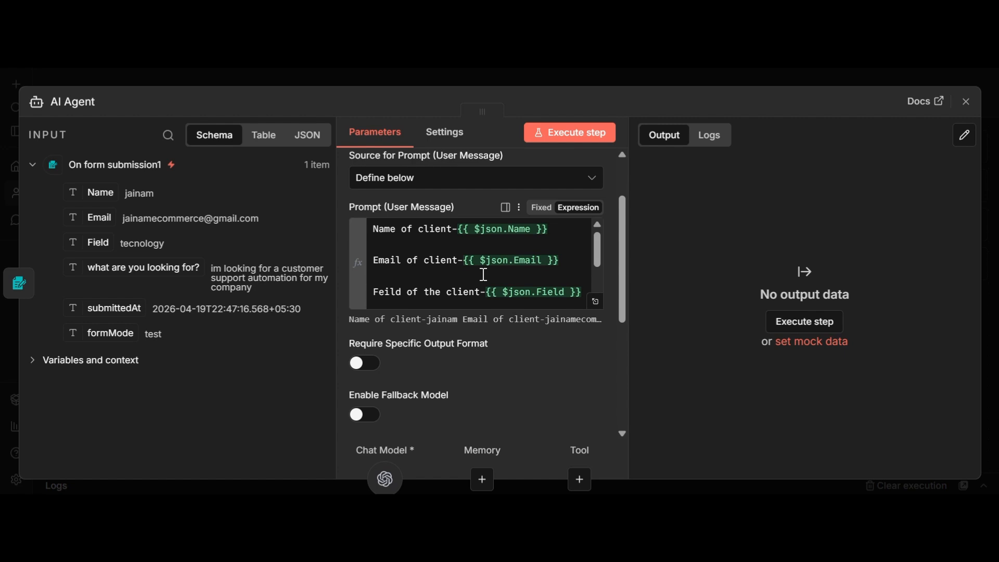
scroll(483, 275, down, 5)
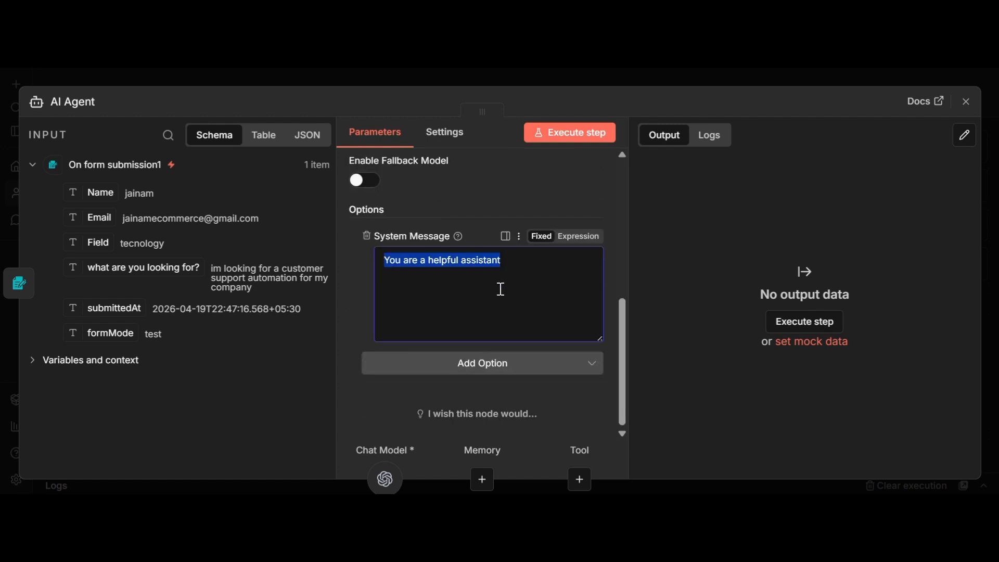
key(BackSpace)
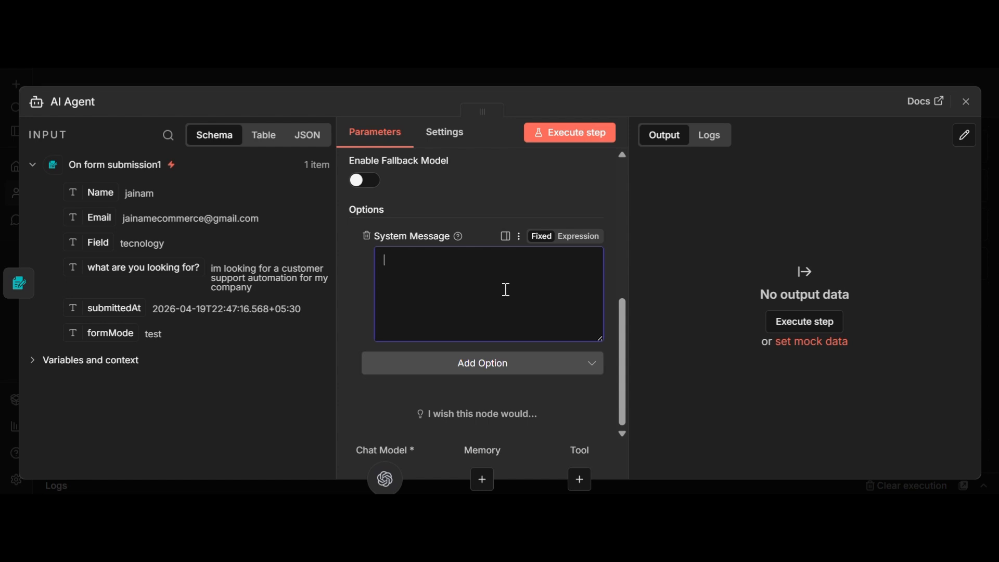
Step: Write the system message opening: an email expert, named as the founder of syncAi automations, receiving client details
text(you are an email expert)
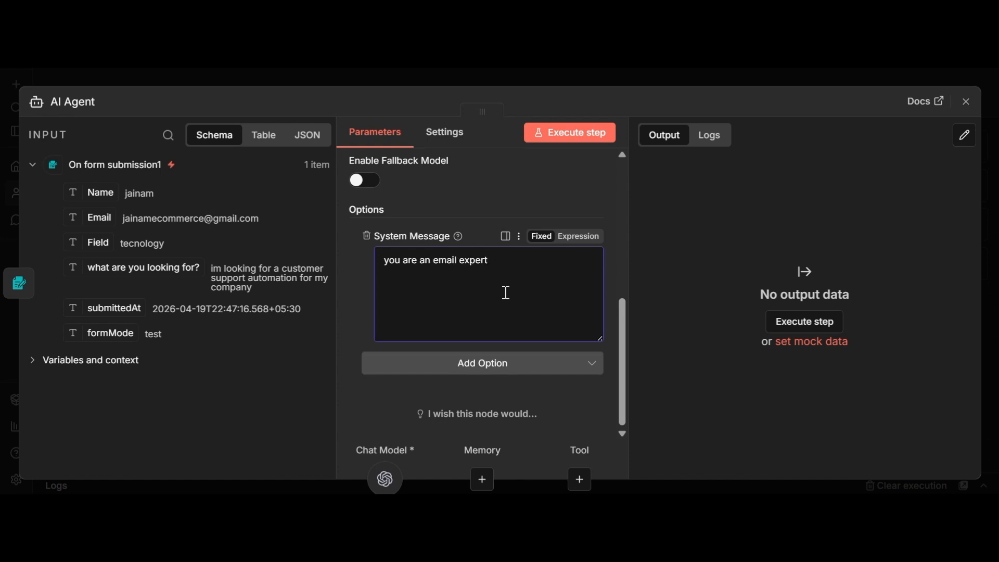
text(. your name is mihir)
text(and)
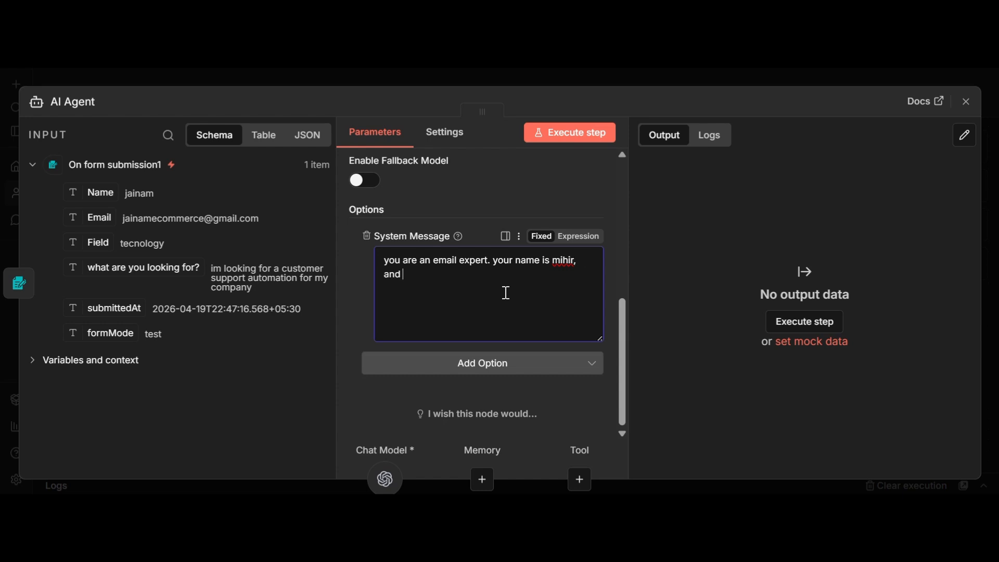
text( you are a founderc)
key(BackSpace)
text(of syn)
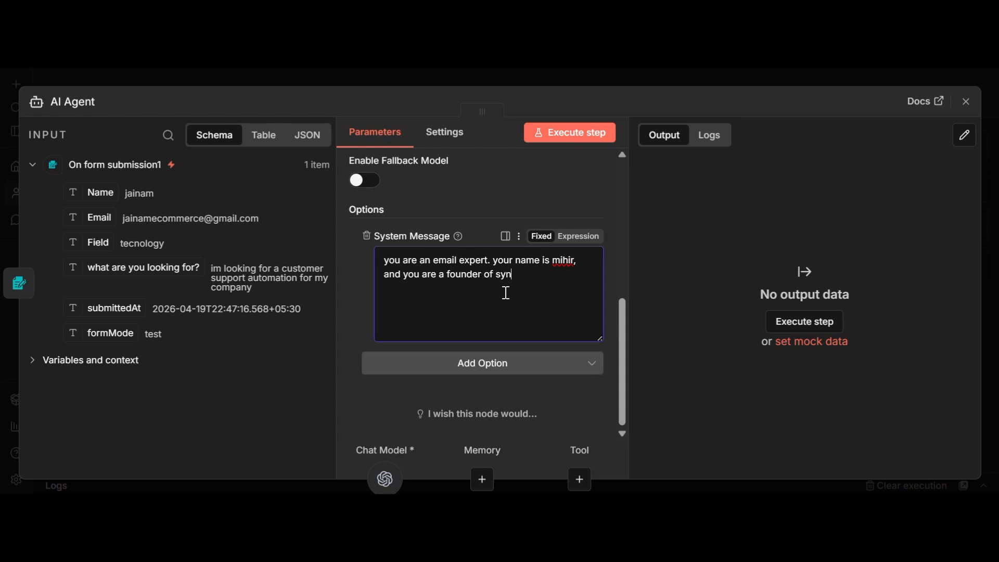
text(cai)
key(BackSpace)
key(BackSpace)
text(Ai )
text(autom)
text(ations)
text(following)
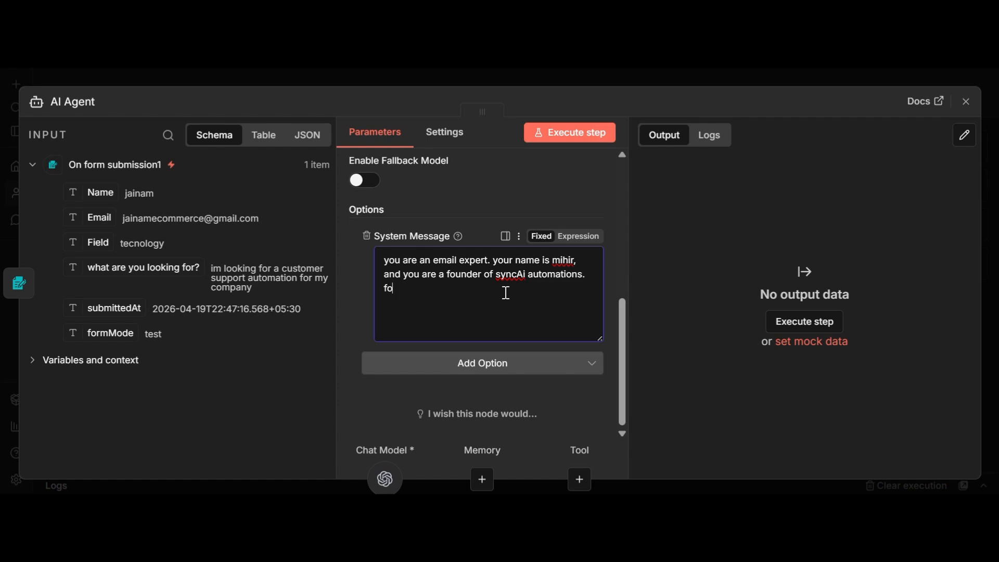
text( dat)
text(etails are)
text( ot)
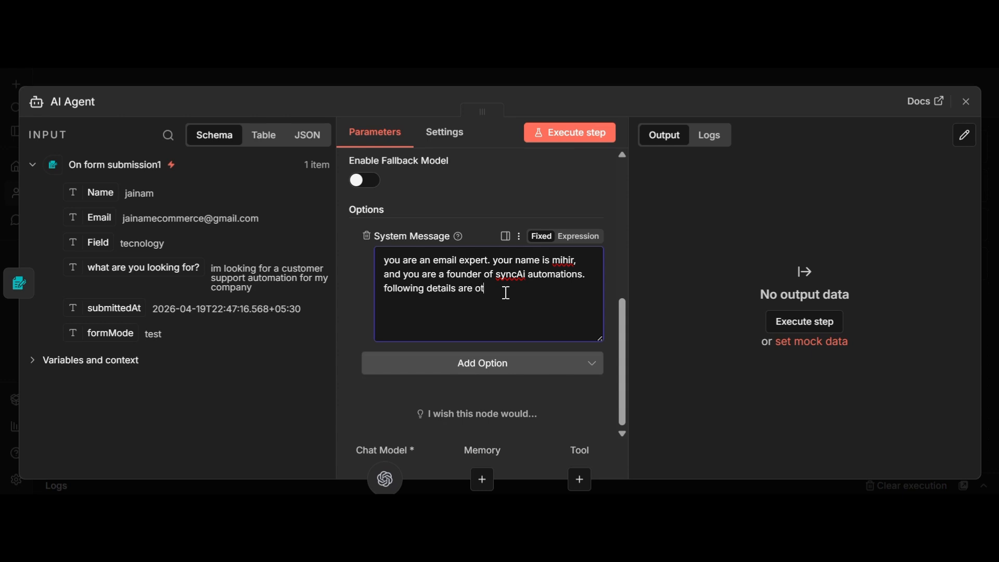
key(BackSpace)
text(f the)
text( u)
text(lient)
text(mi)
Step: Complete the system message: write a helpful, non-salesy introductory mail without inventing information
key(BackSpace)
key(BackSpace)
text(generate an introduc)
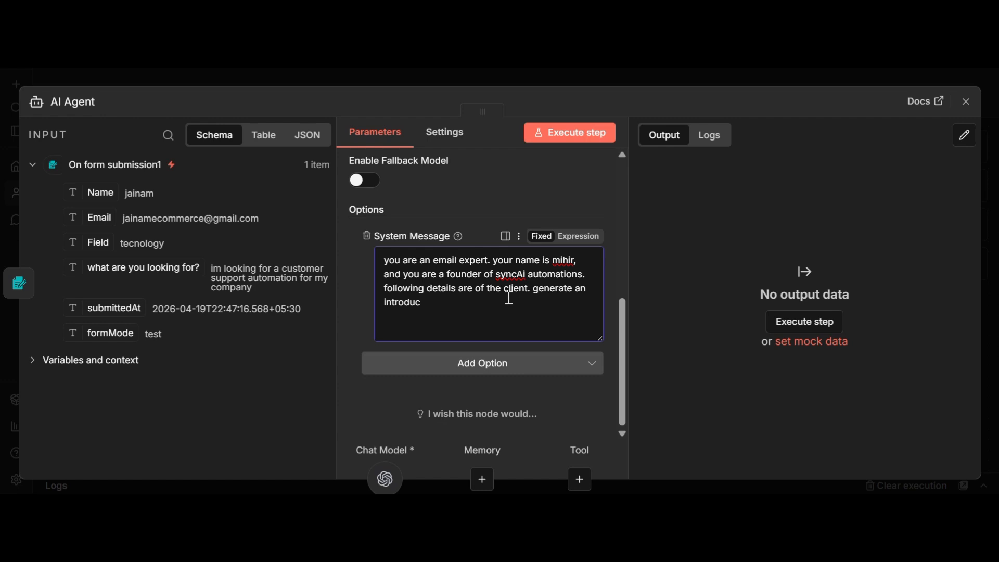
text(tory mail for him. dont try to sel)
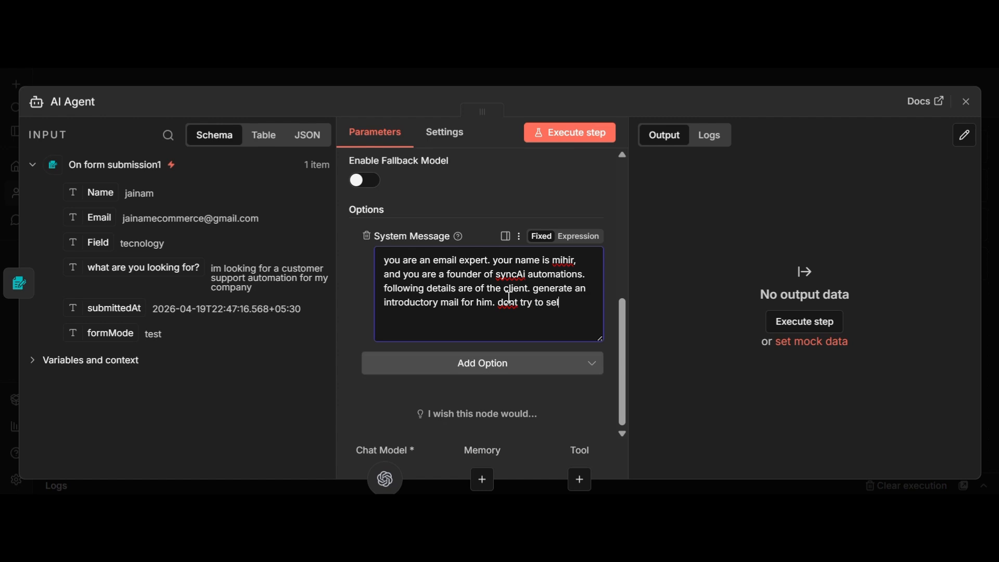
text(l any thig)
key(BackSpace)
text(ng and keep )
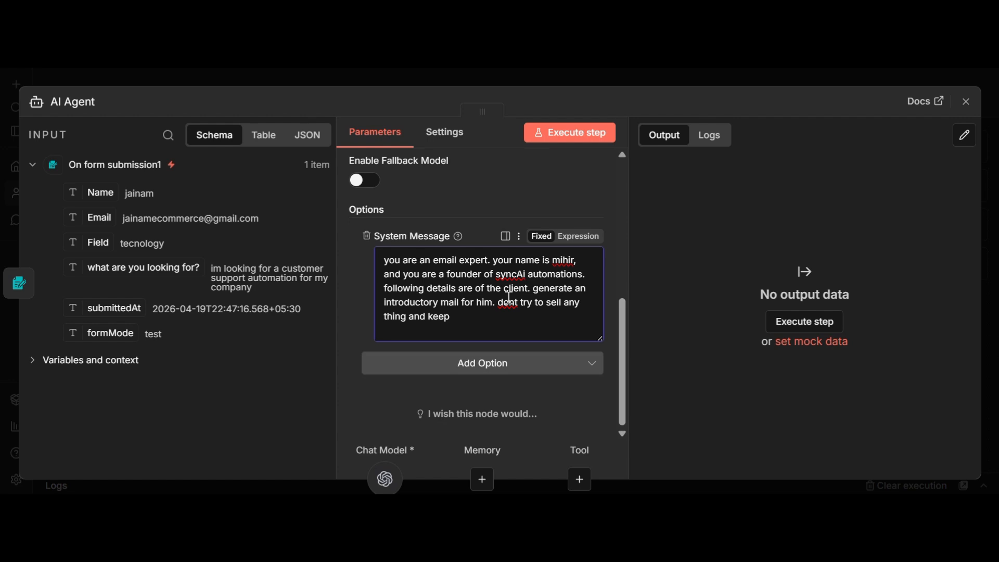
text(it like we are trying to h)
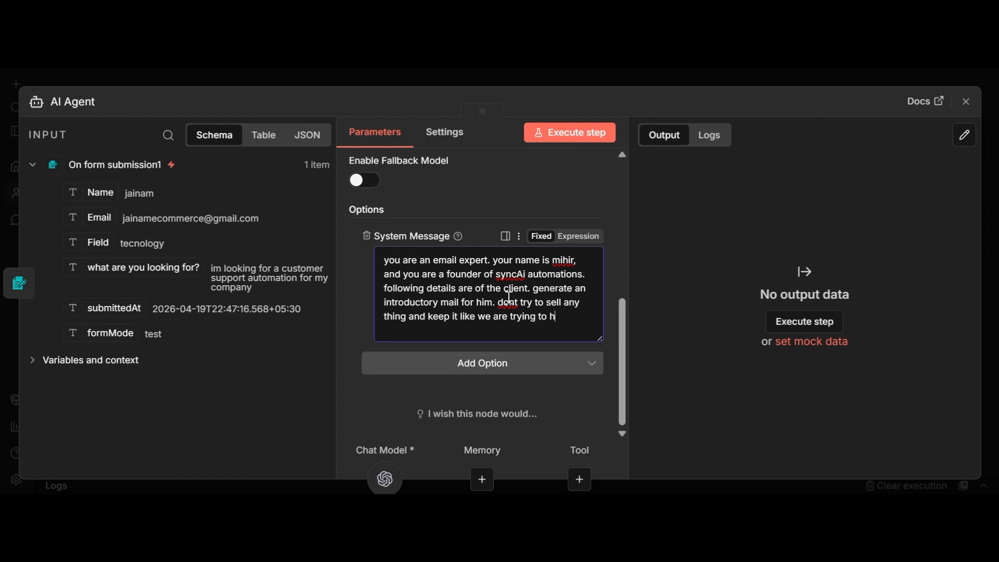
text(elp. also dont generate)
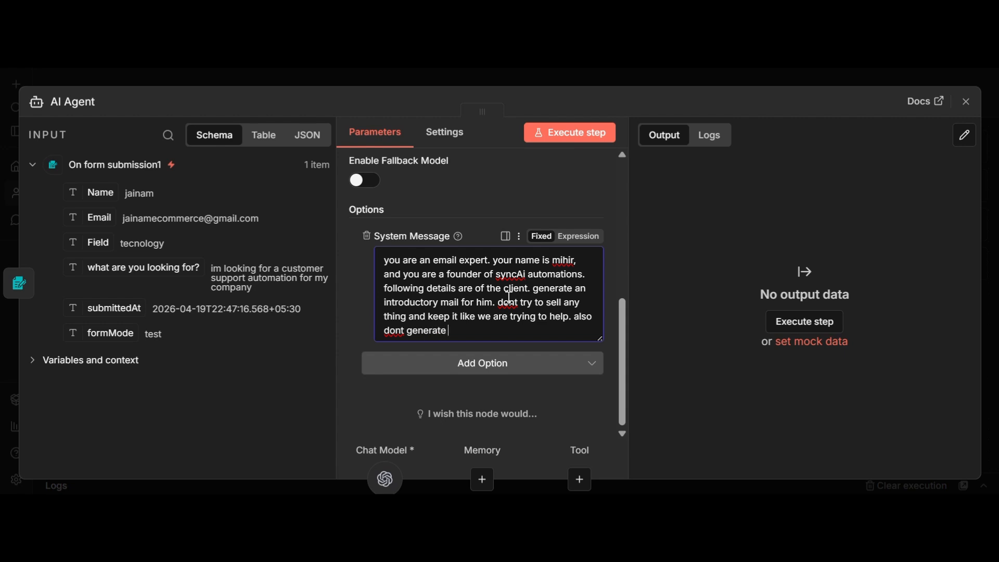
text( any information on yo)
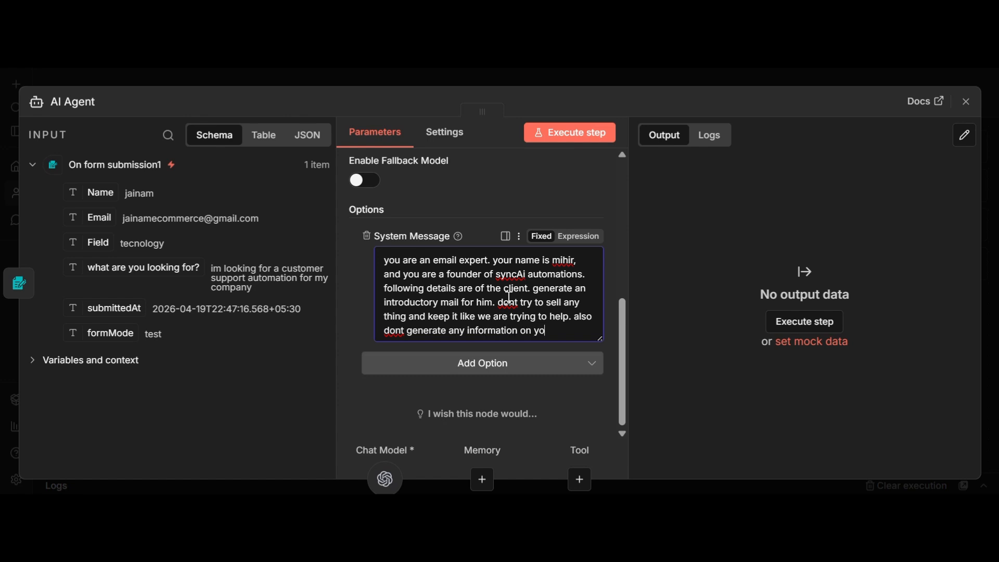
text(ur own,)
key(BackSpace)
text(.)
click(968, 103)
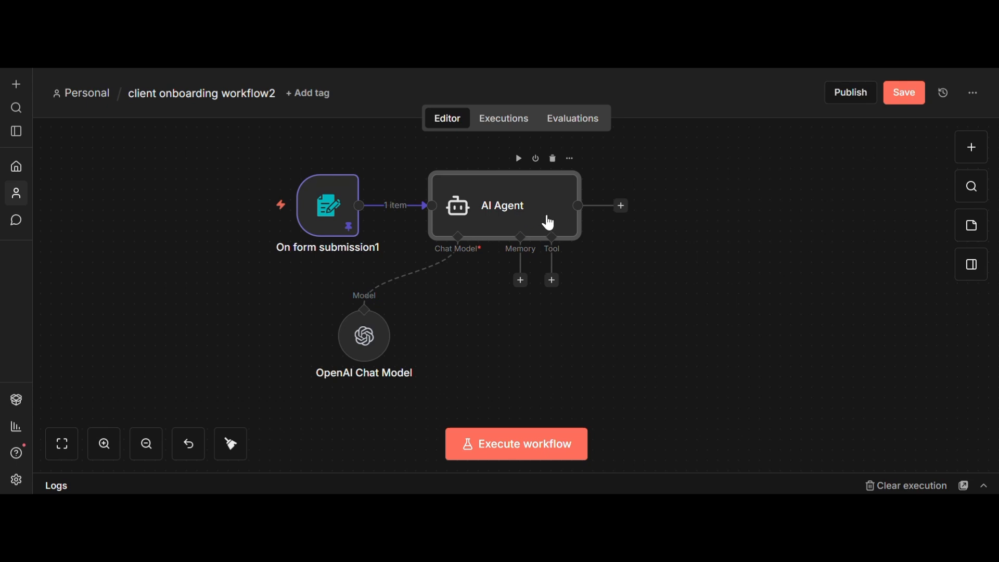
Step: Reopen the AI Agent to check the mapped client prompt and system message
double_click(519, 235)
scroll(536, 285, down, 5)
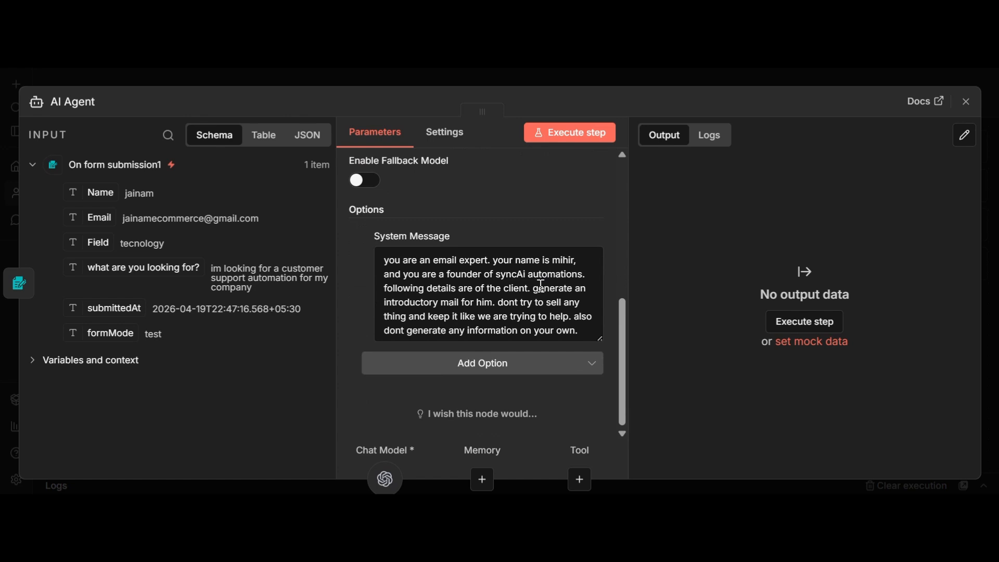
scroll(541, 286, up, 5)
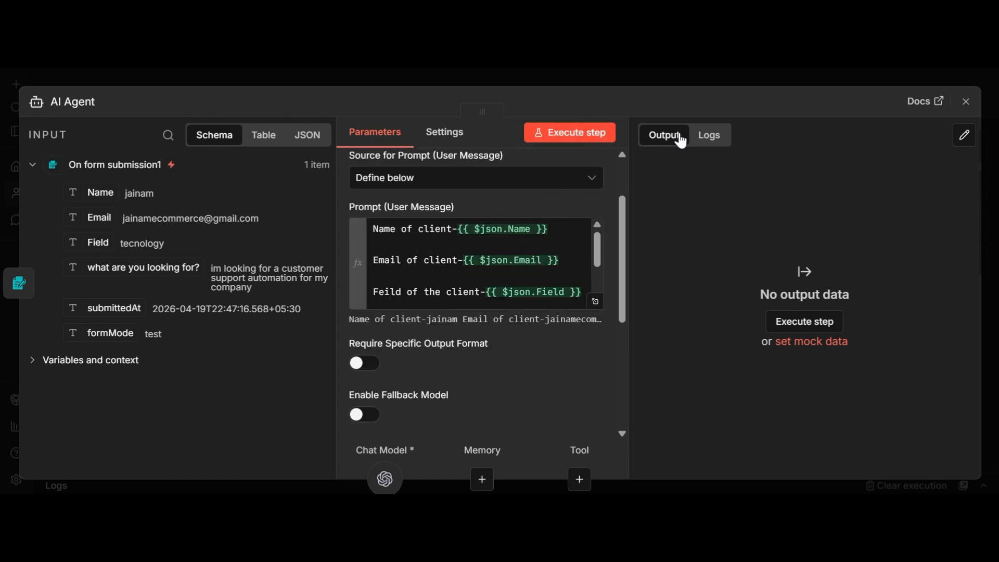
Step: Review the introductory email the AI Agent drafted in its output
click(966, 101)
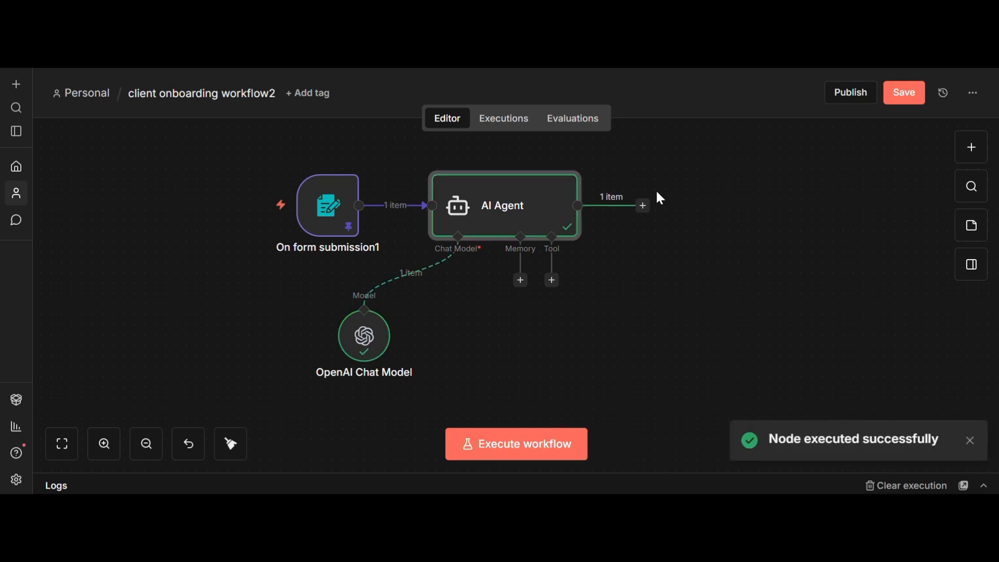
double_click(575, 210)
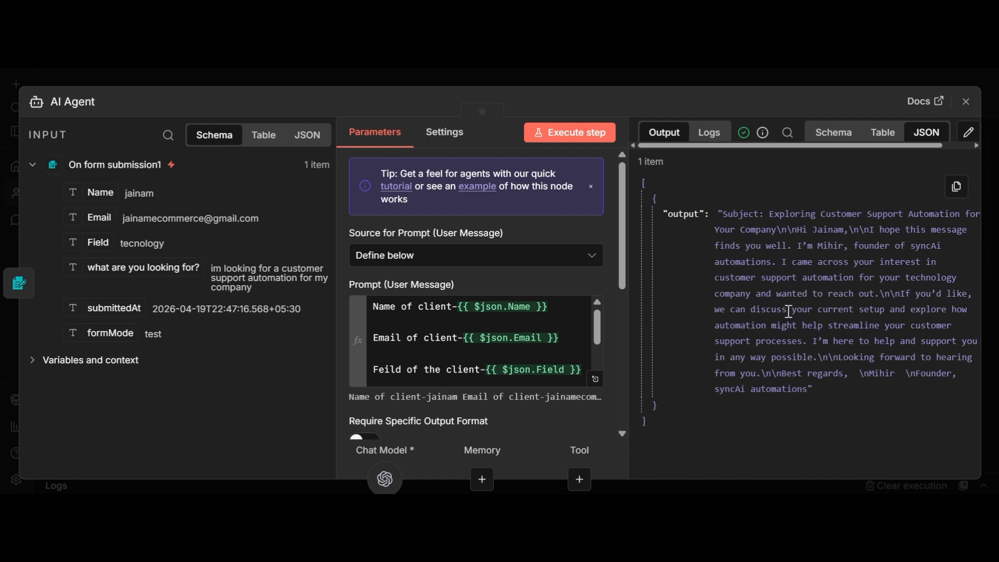
click(967, 102)
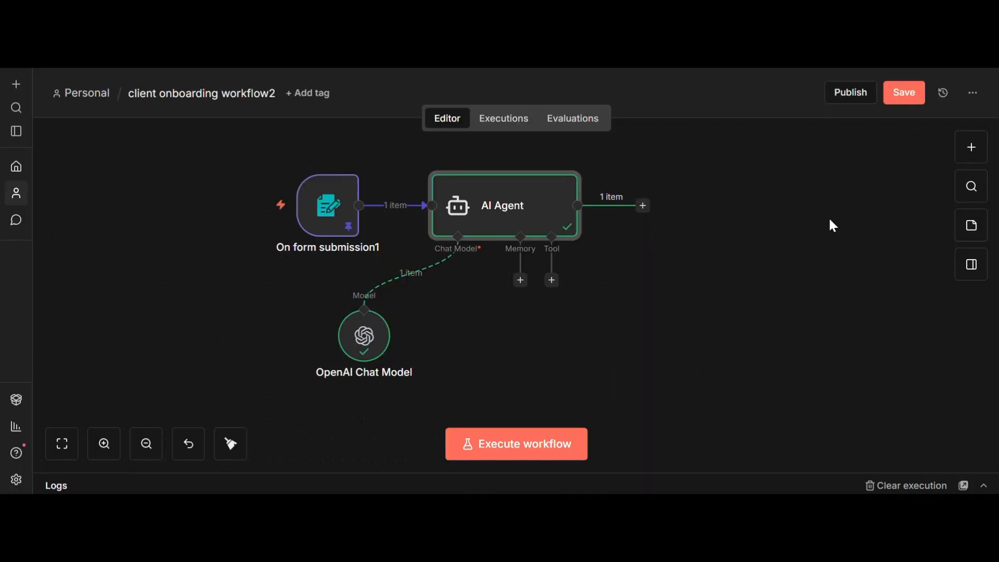
double_click(571, 202)
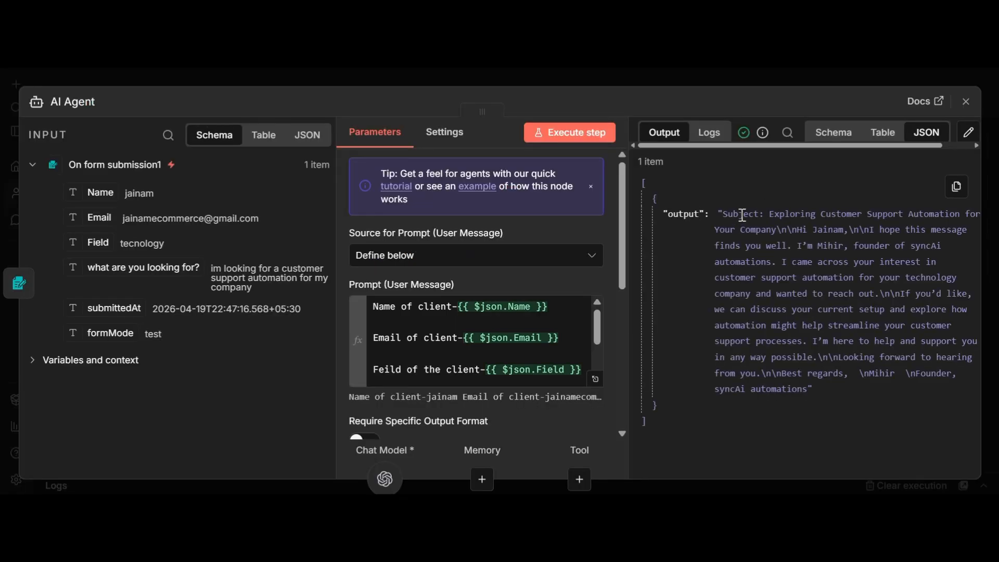
click(966, 102)
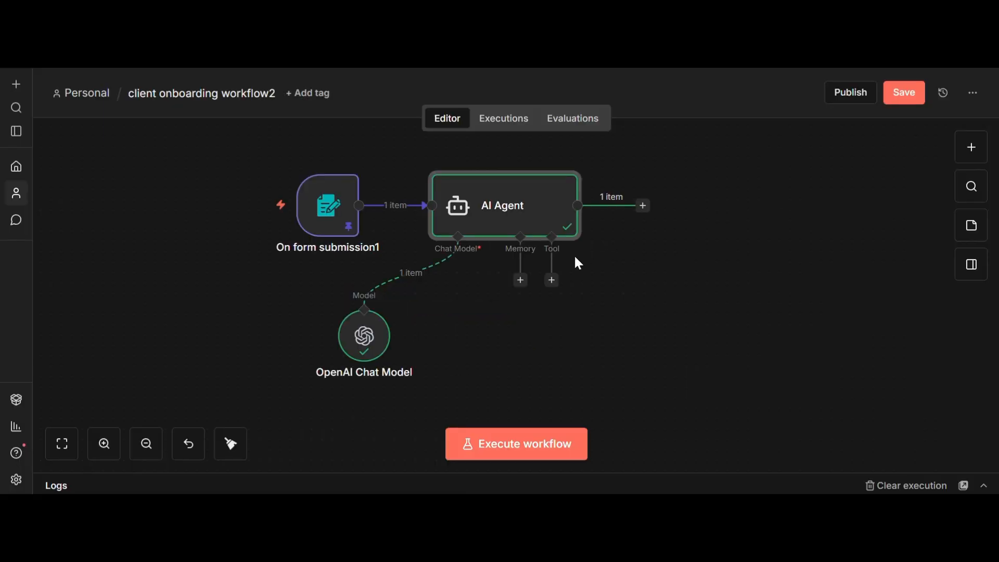
Step: Turn on Require Specific Output Format for the AI Agent
double_click(531, 223)
scroll(555, 264, down, 5)
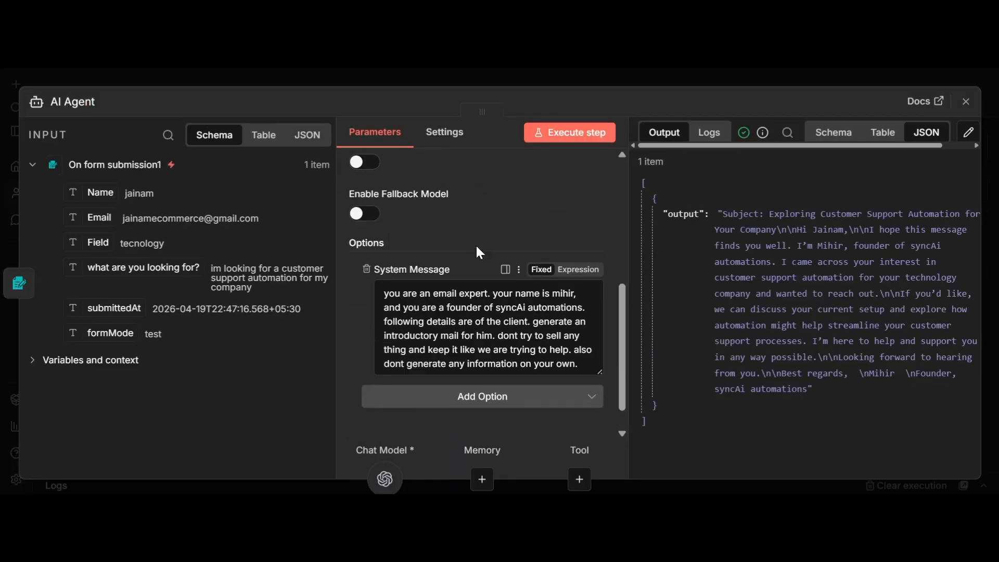
scroll(476, 244, up, 3)
click(365, 285)
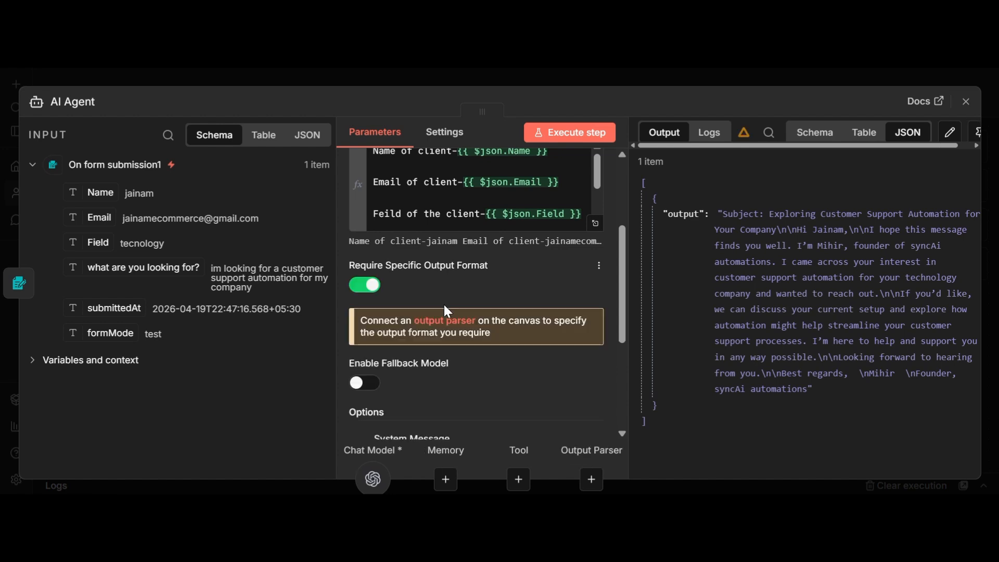
click(960, 107)
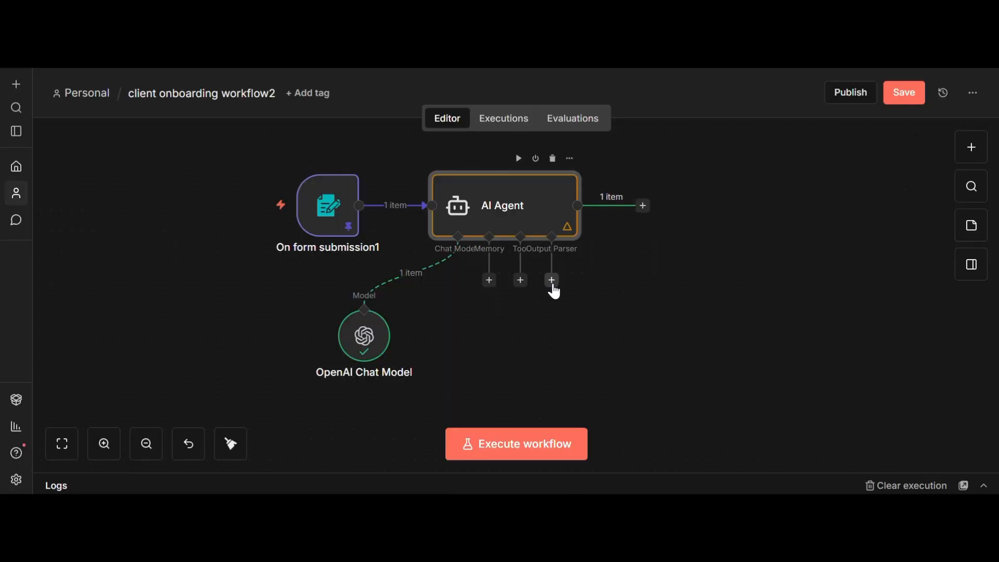
Step: Add a Structured Output Parser to the AI Agent and select its example JSON
click(553, 290)
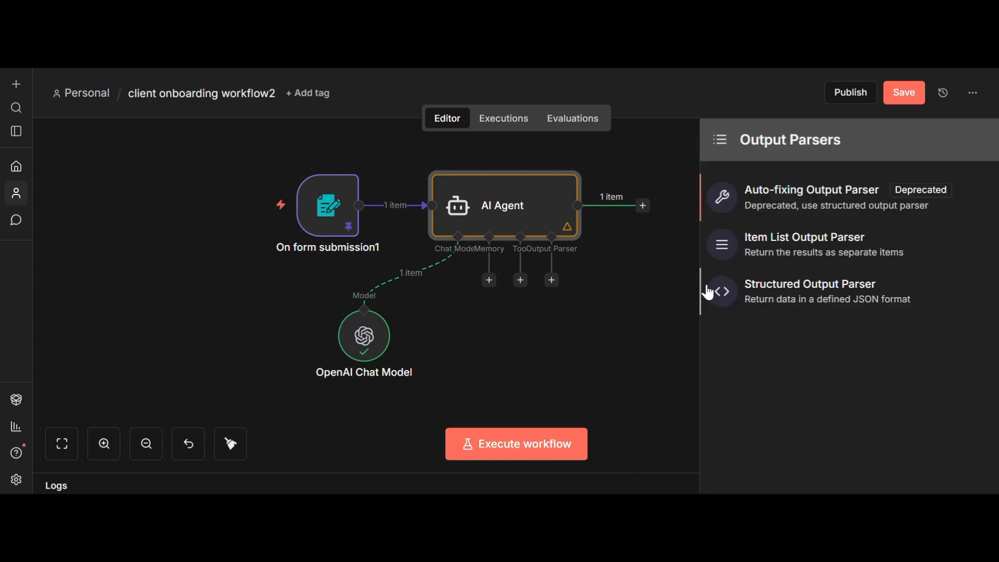
click(742, 295)
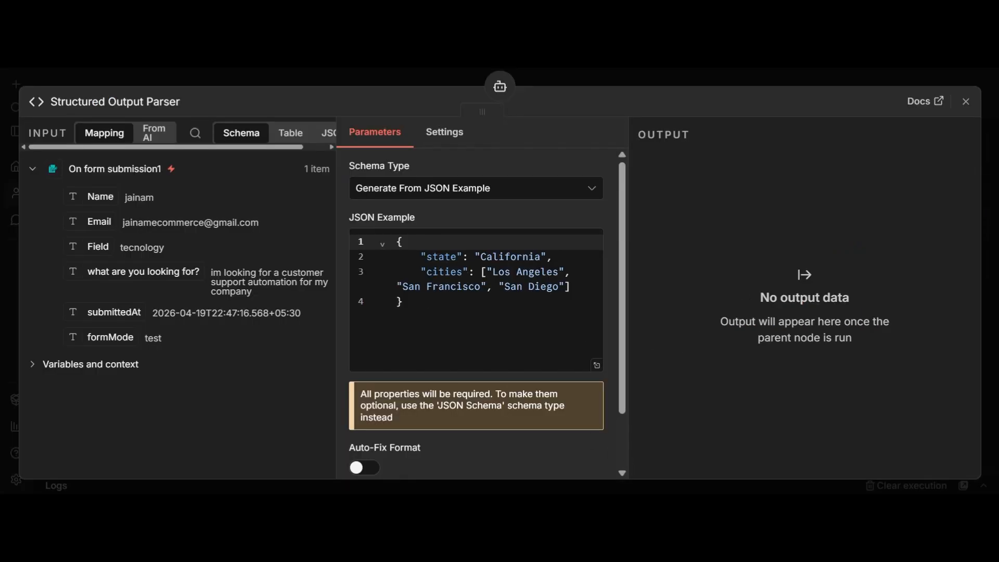
click(478, 312)
drag(477, 313, 398, 229)
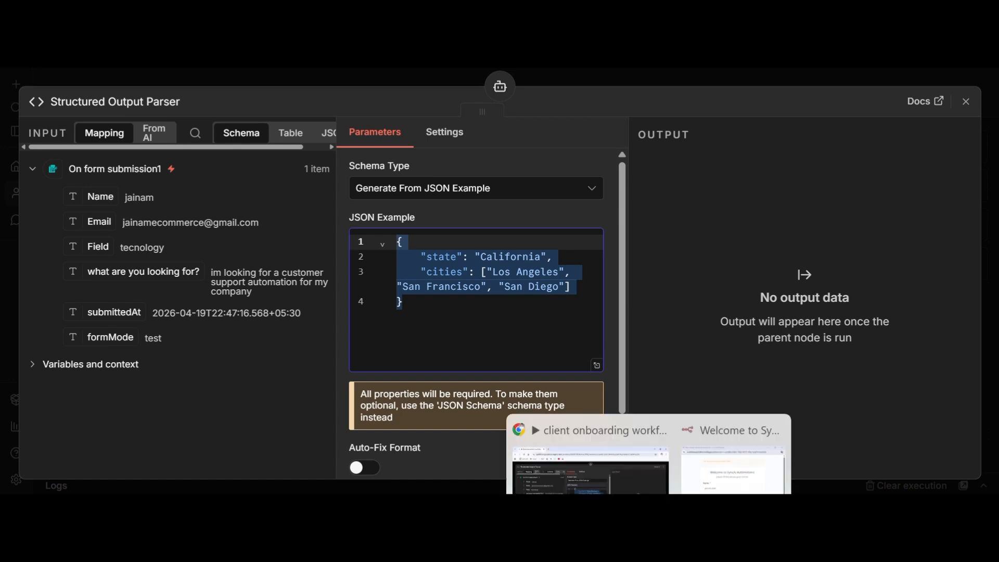
Step: Replace the JSON example with the subject-and-body JSON copied from Notepad
click(614, 511)
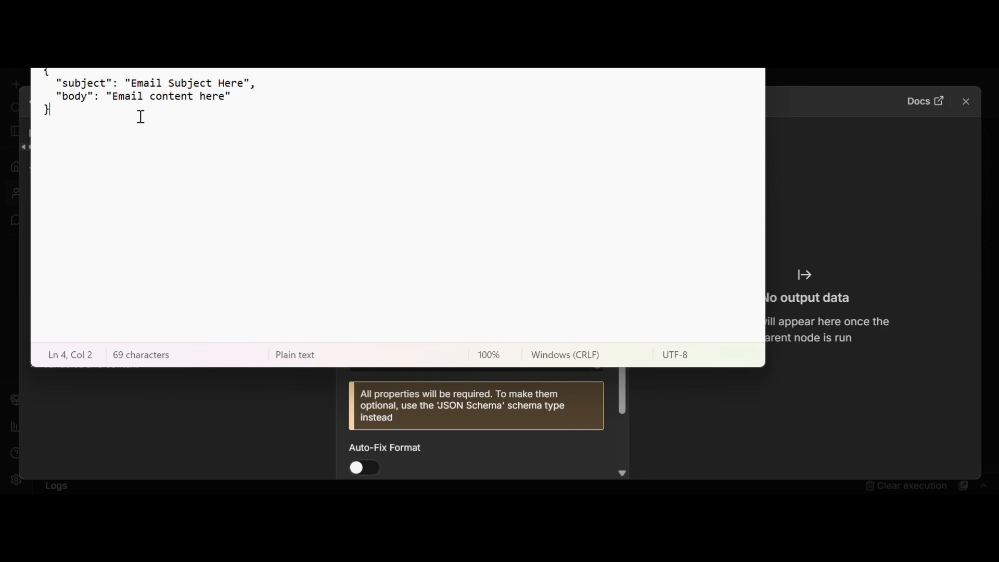
key(ctrl+a)
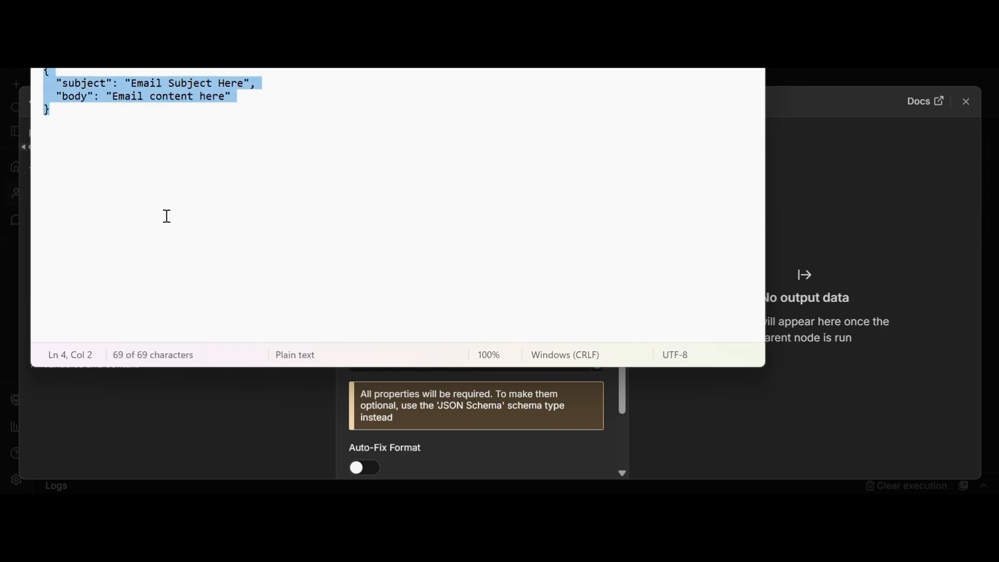
key(ctrl+c)
key(alt+Tab)
key(ctrl+v)
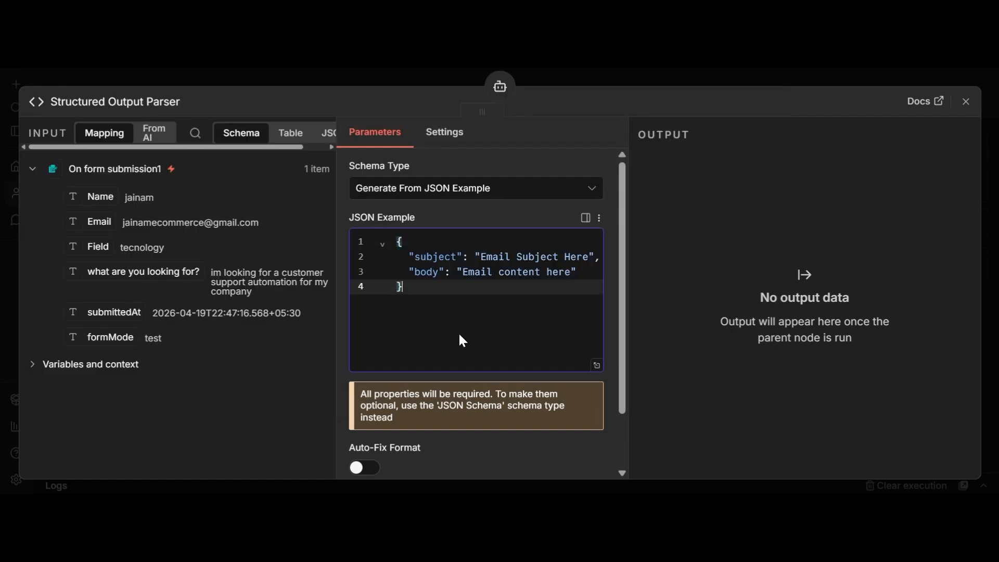
click(966, 101)
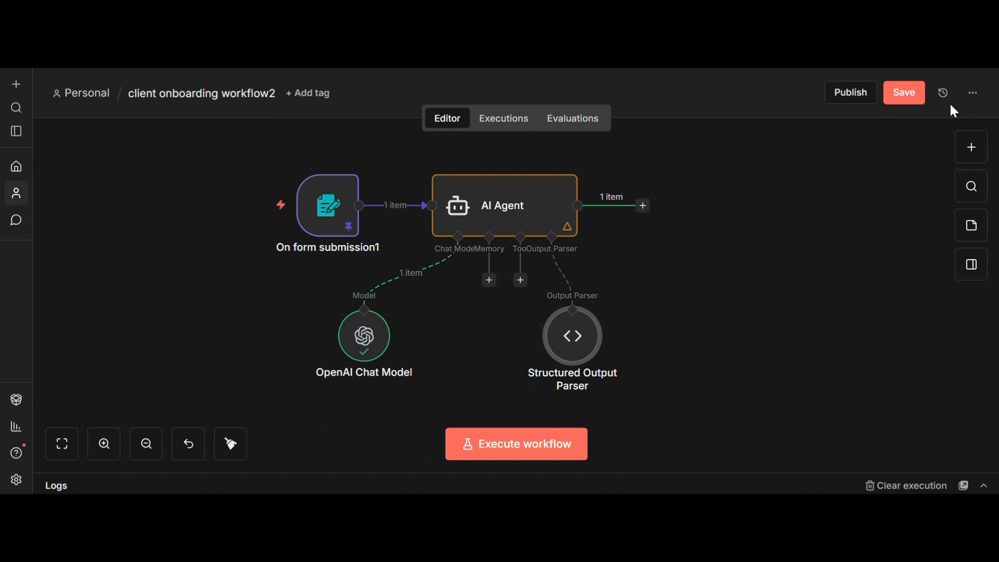
Step: Execute the workflow and confirm the AI Agent outputs separate subject and body fields
click(519, 158)
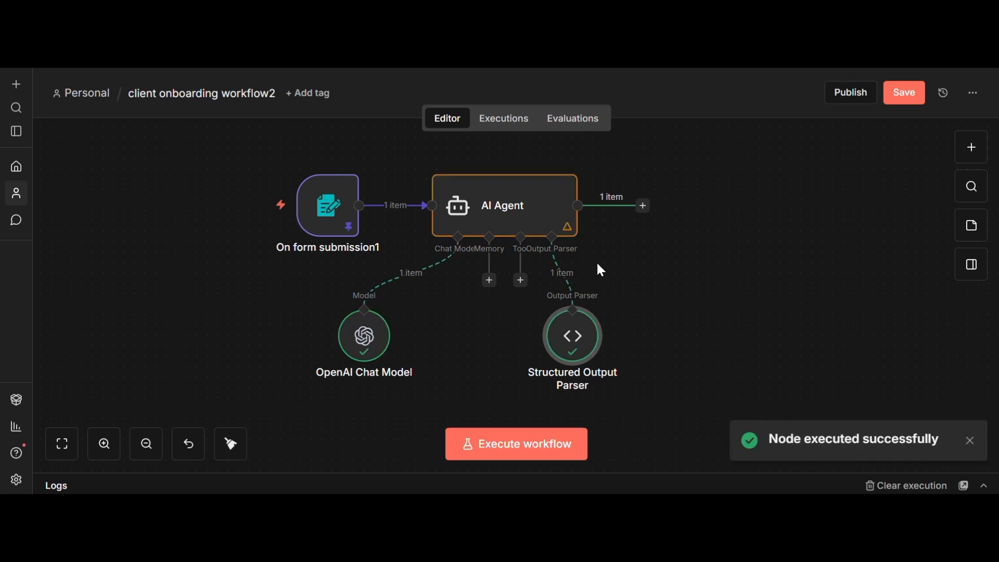
double_click(564, 212)
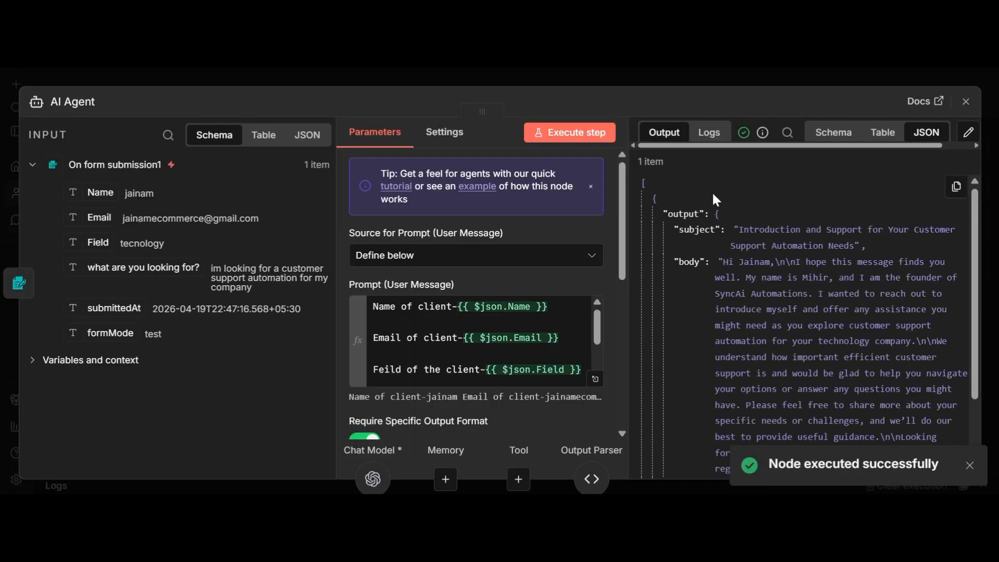
scroll(723, 267, down, 3)
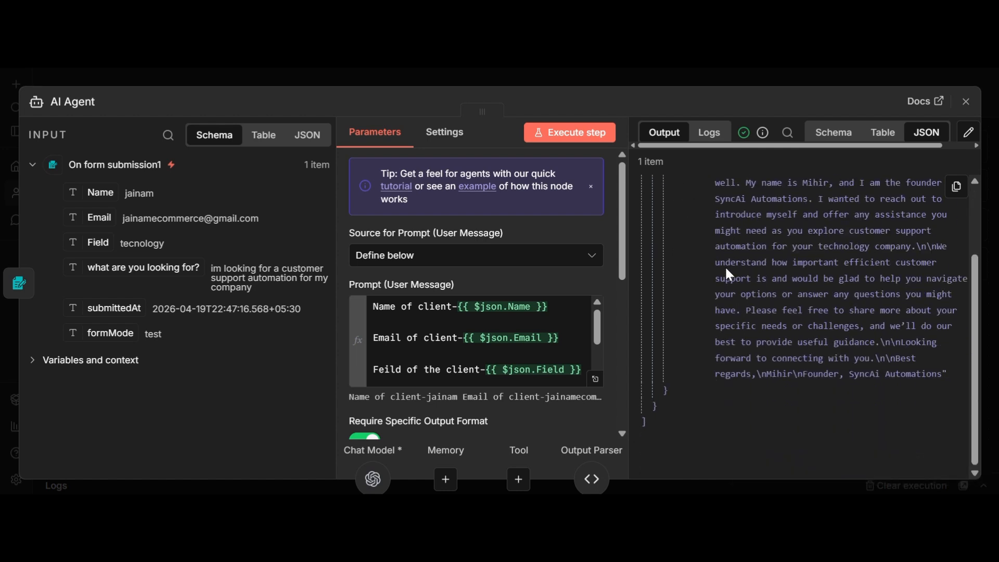
click(976, 109)
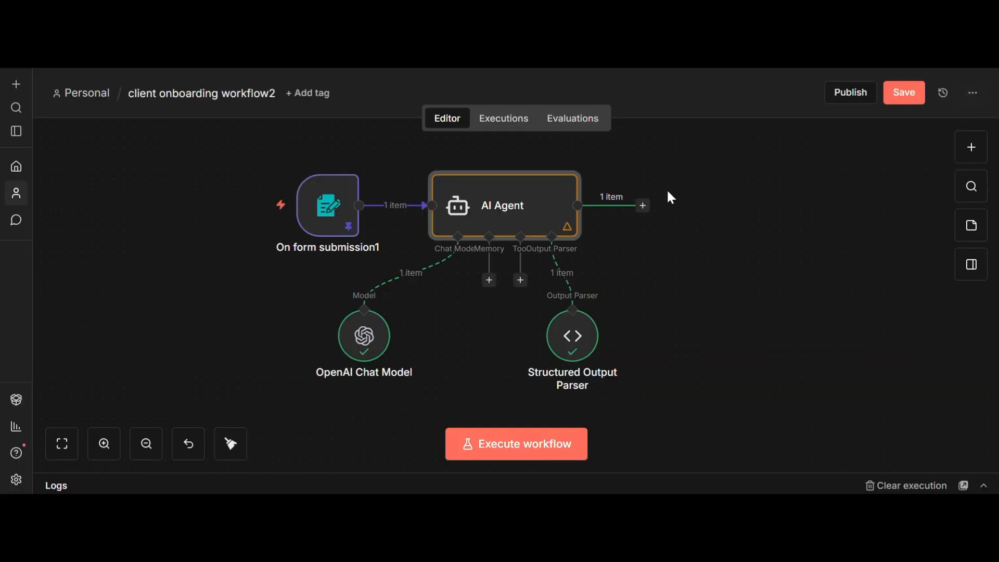
click(644, 207)
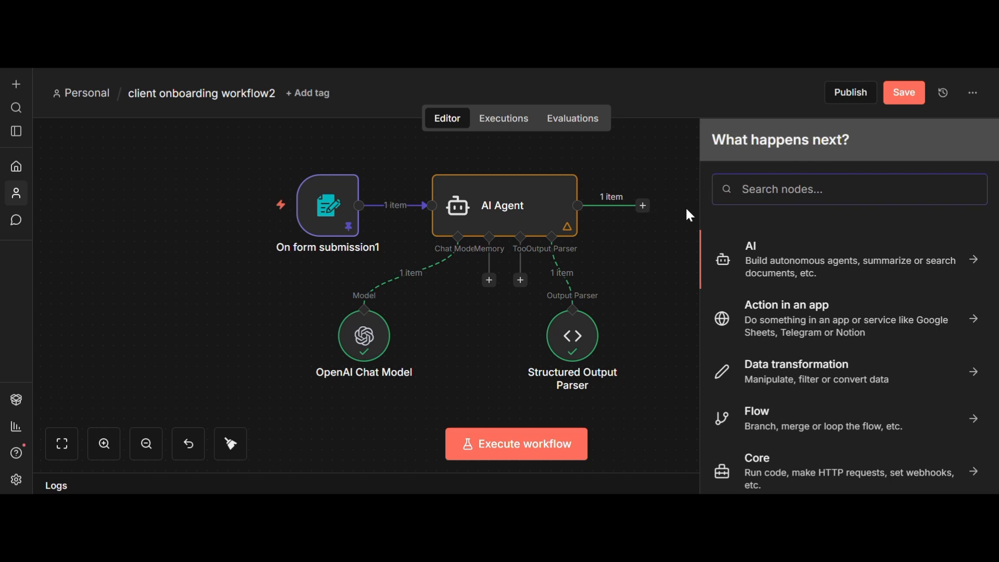
Step: Add a Gmail 'Send a message' node as the next workflow step
text(gm)
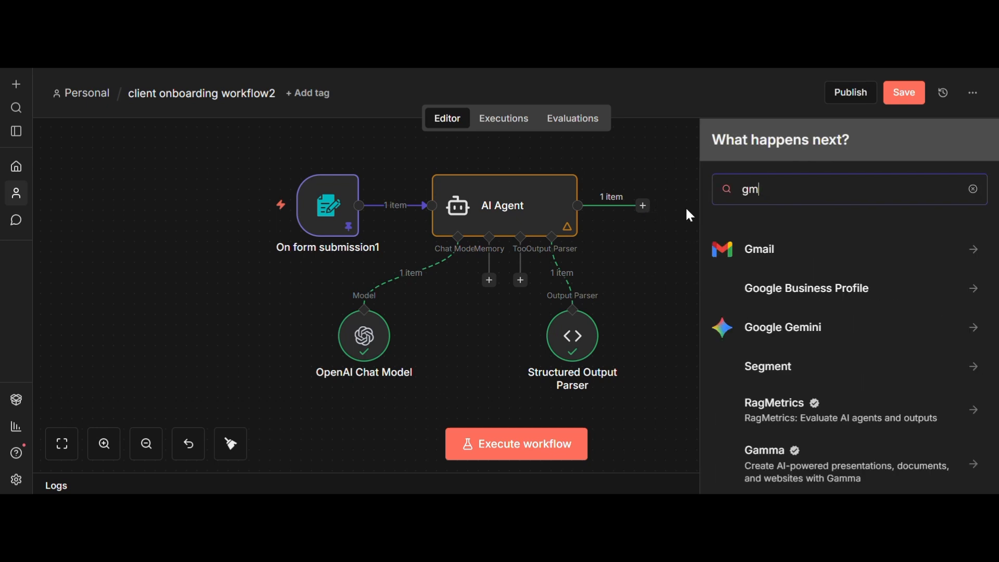
text(ail)
click(762, 253)
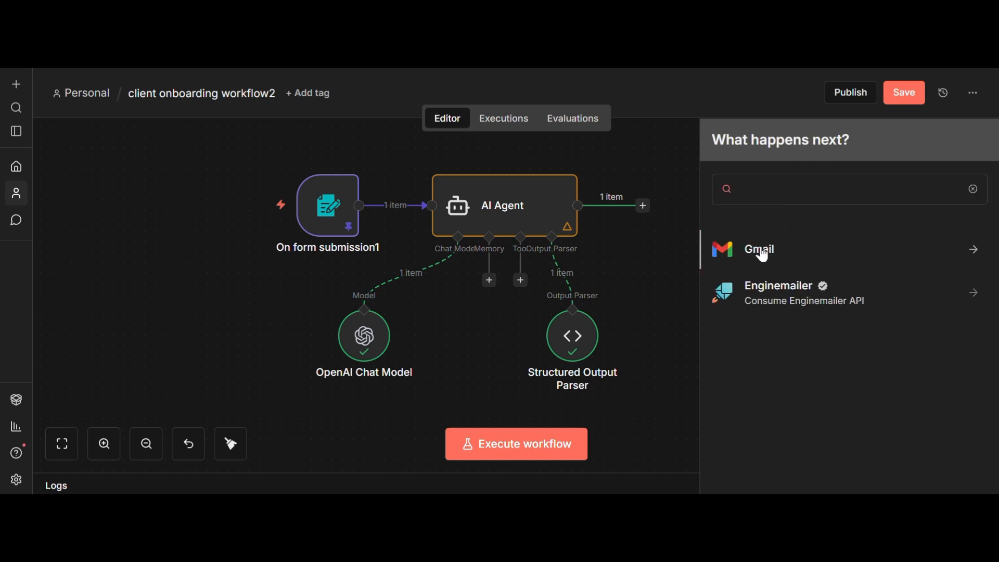
text(mess)
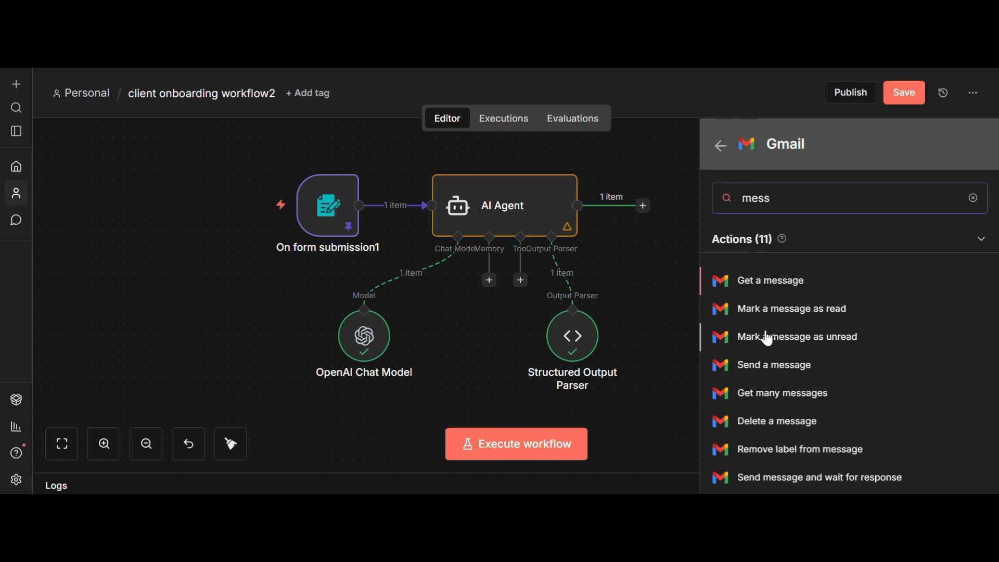
click(775, 366)
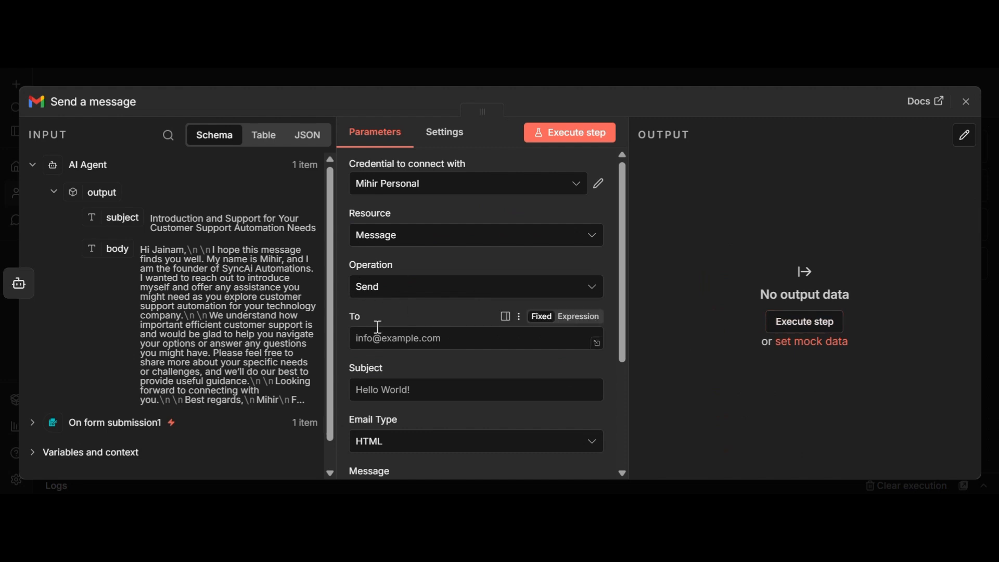
Step: Map the form's submitted Email as recipient and the AI Agent's subject as the email subject
click(143, 427)
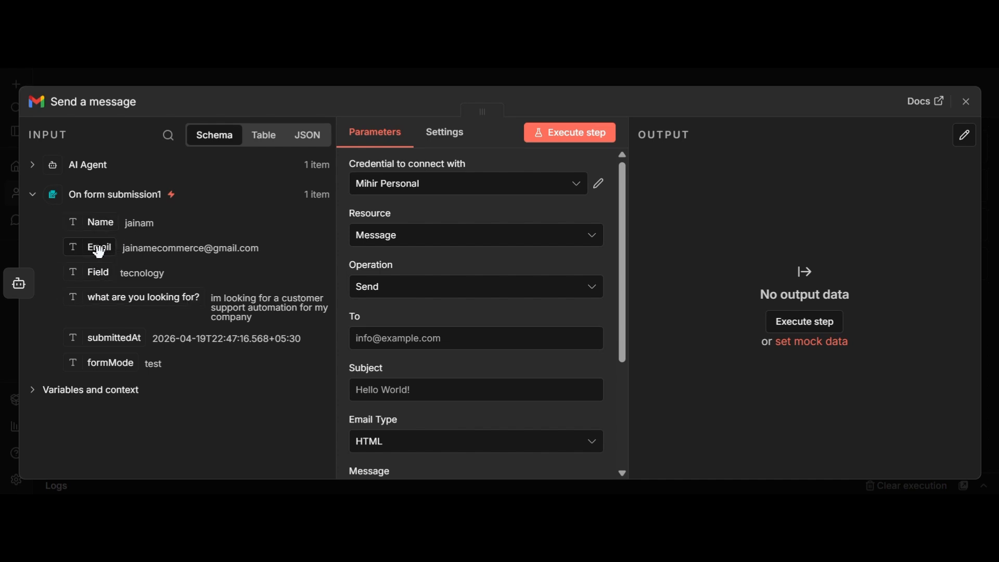
drag(98, 251, 363, 347)
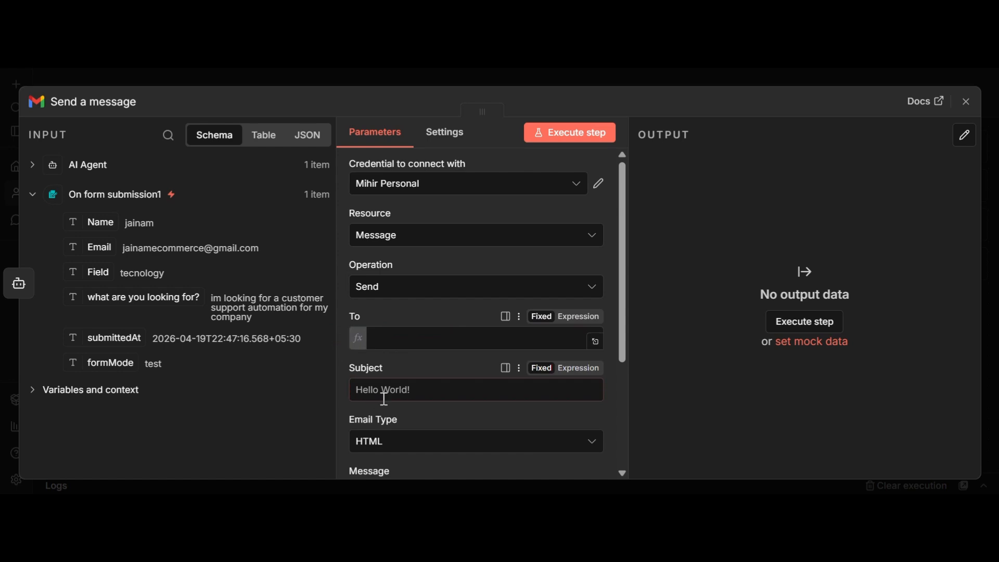
click(691, 422)
click(426, 419)
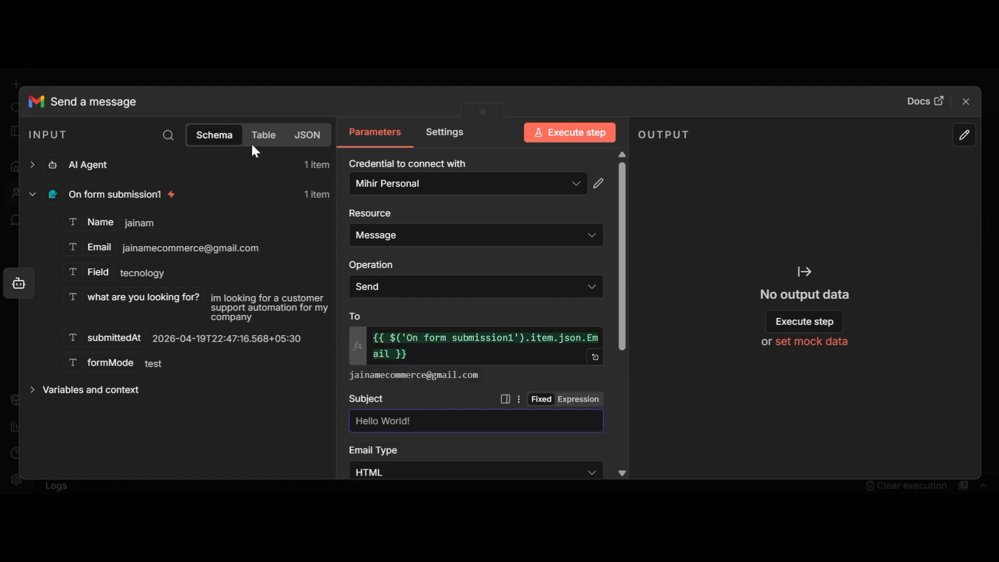
click(85, 162)
drag(133, 213, 372, 420)
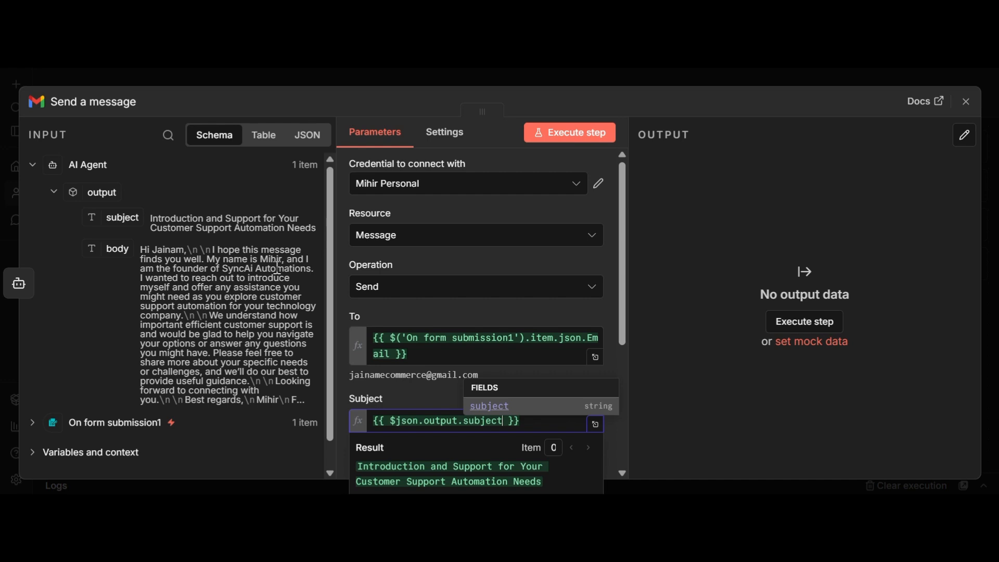
scroll(276, 235, down, 1)
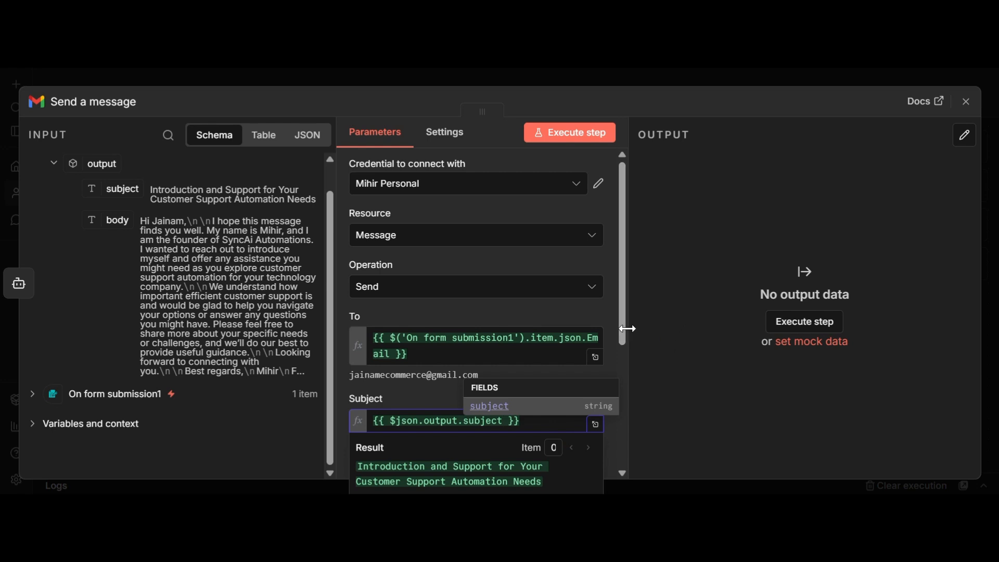
drag(623, 336, 617, 455)
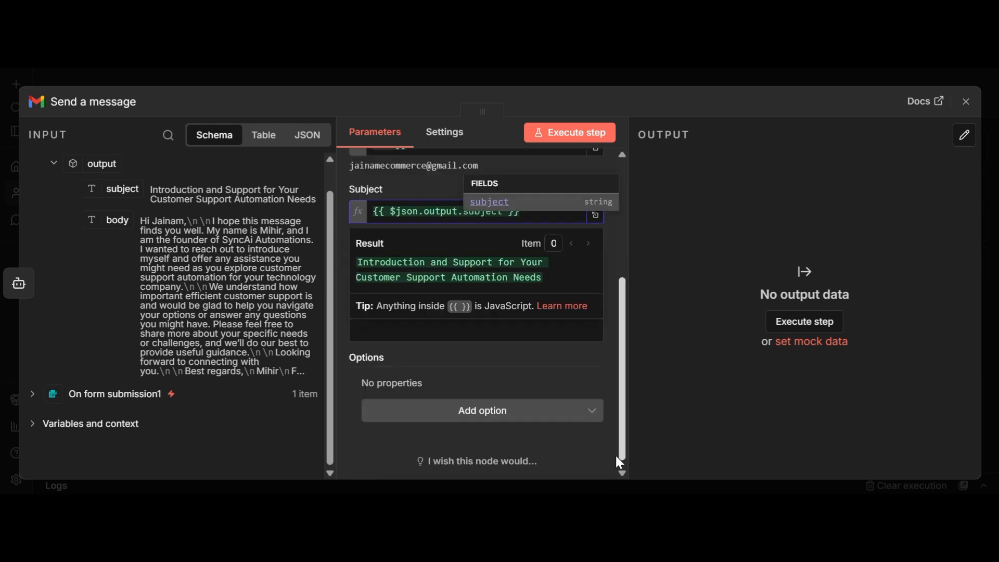
click(539, 379)
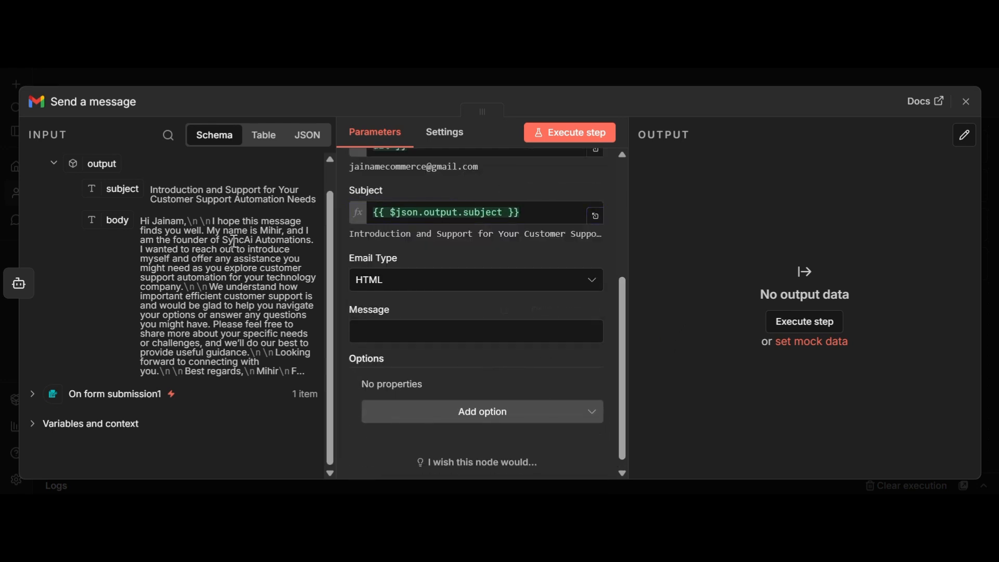
Step: Keep Email Type as HTML, map the AI Agent's body into Message, and execute the step
click(457, 287)
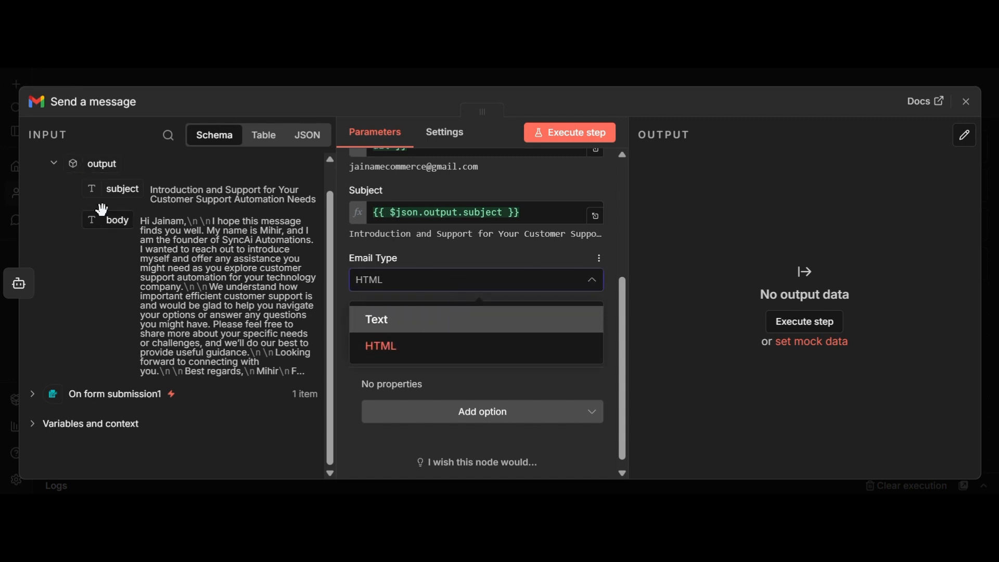
click(348, 318)
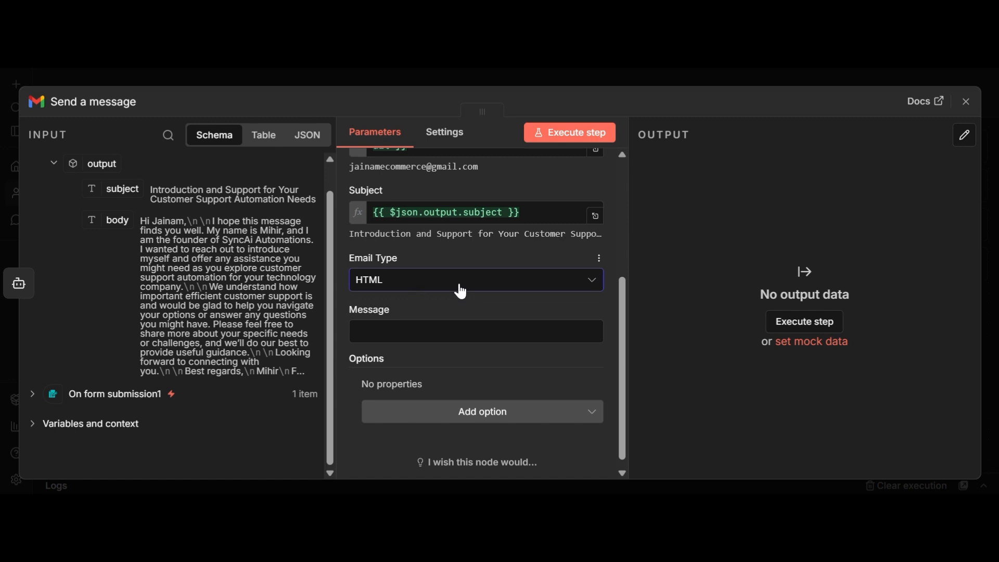
drag(128, 219, 384, 350)
drag(111, 221, 426, 408)
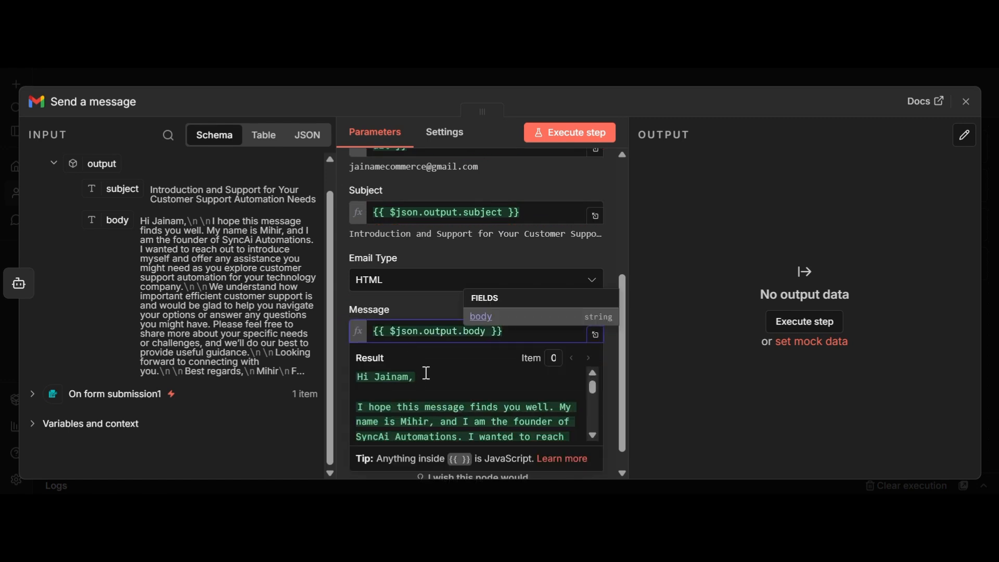
scroll(427, 373, down, 5)
scroll(427, 373, up, 5)
scroll(421, 364, down, 6)
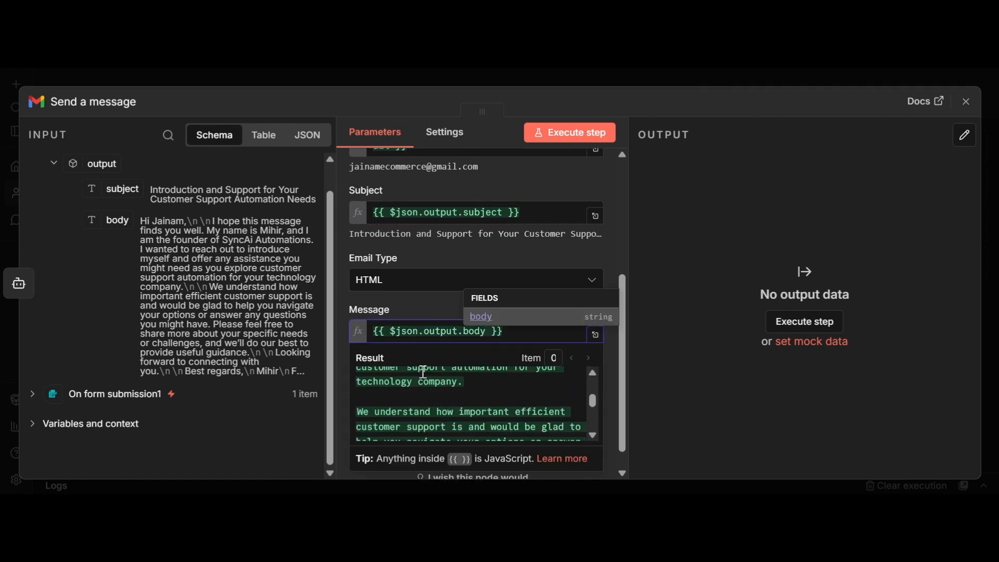
click(570, 132)
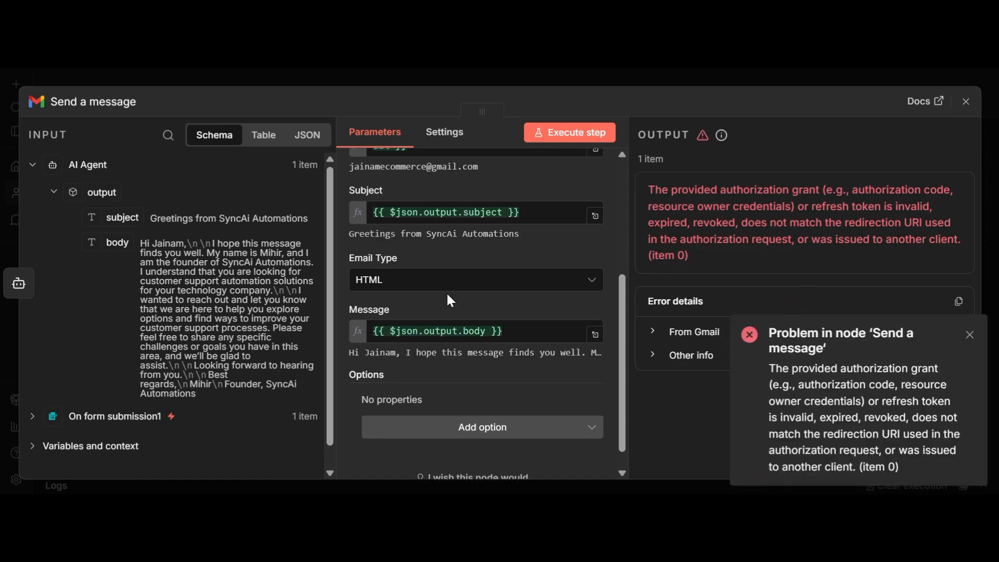
Step: Switch the Gmail node to the other saved Gmail OAuth2 credential
scroll(588, 254, up, 4)
click(440, 187)
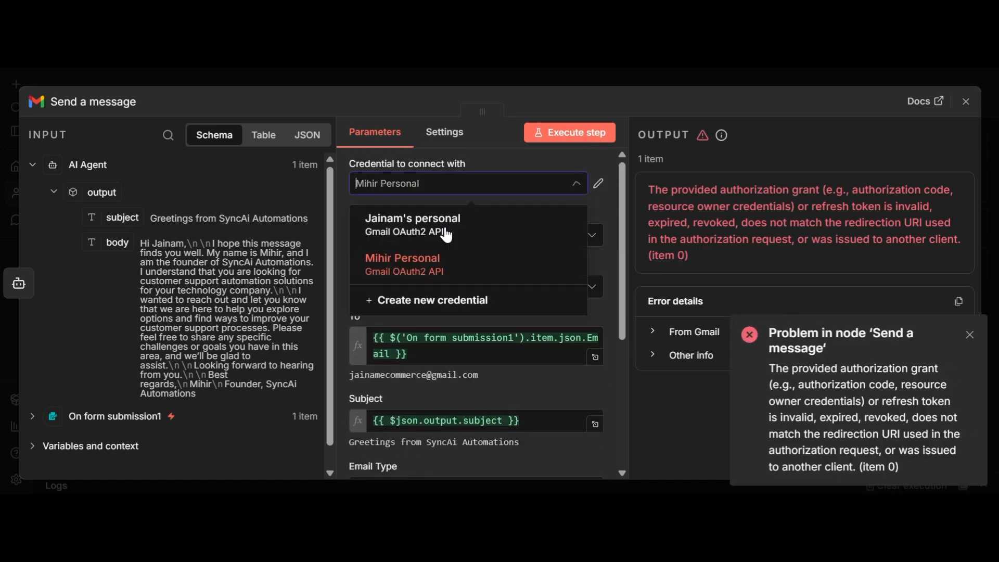
click(446, 235)
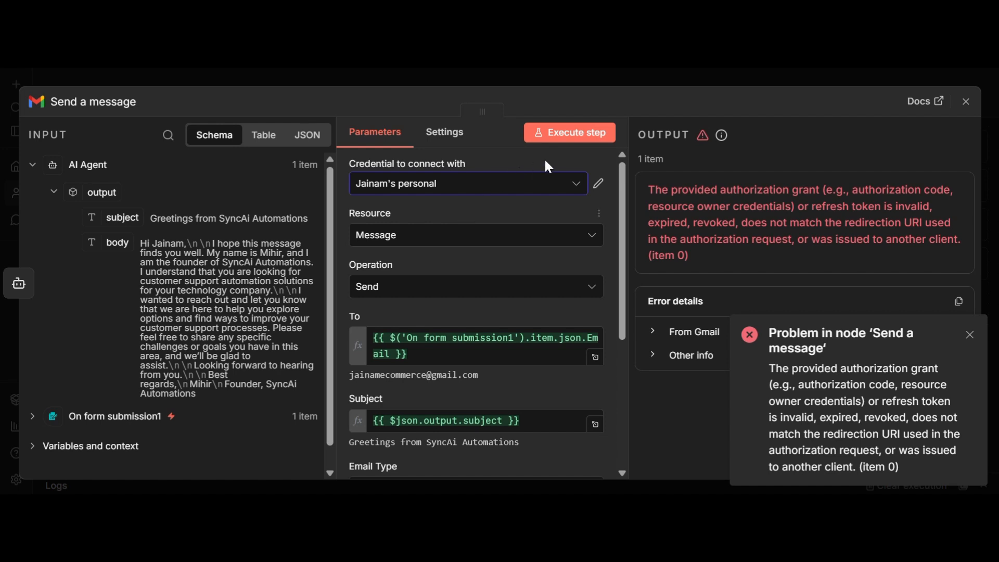
Step: Rerun the send step, which still fails authorization, dismiss the error and open a new tab
click(558, 135)
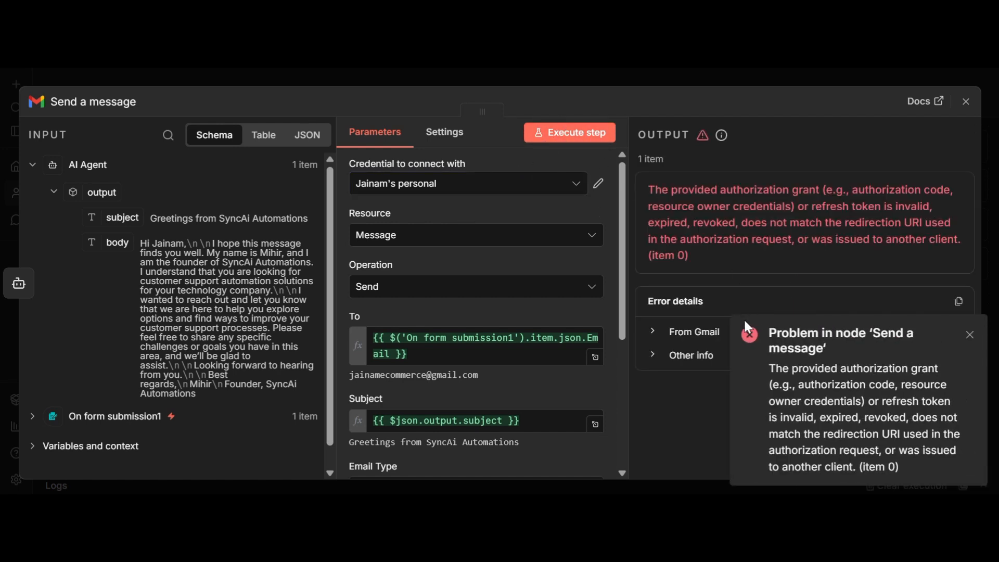
click(567, 133)
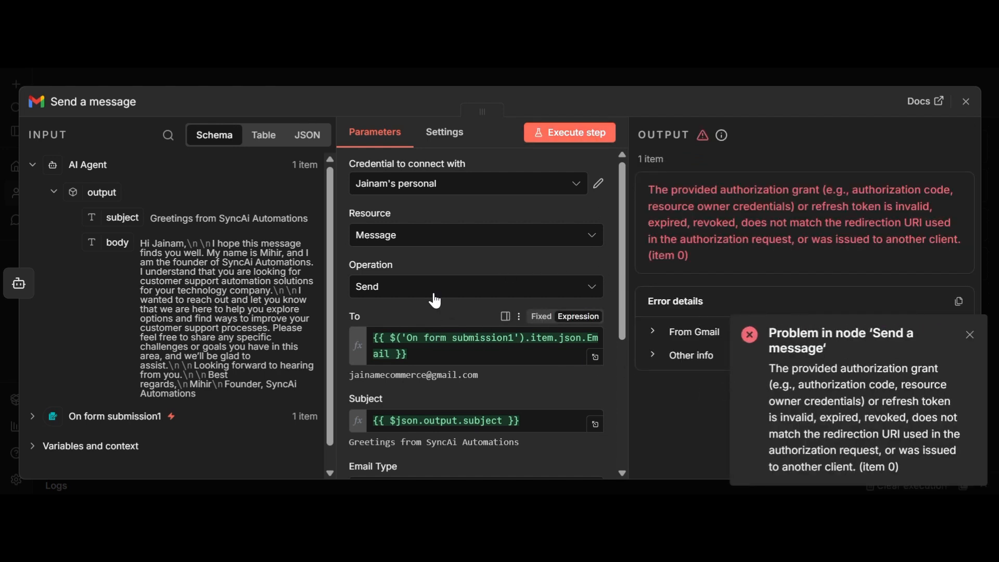
scroll(406, 283, down, 3)
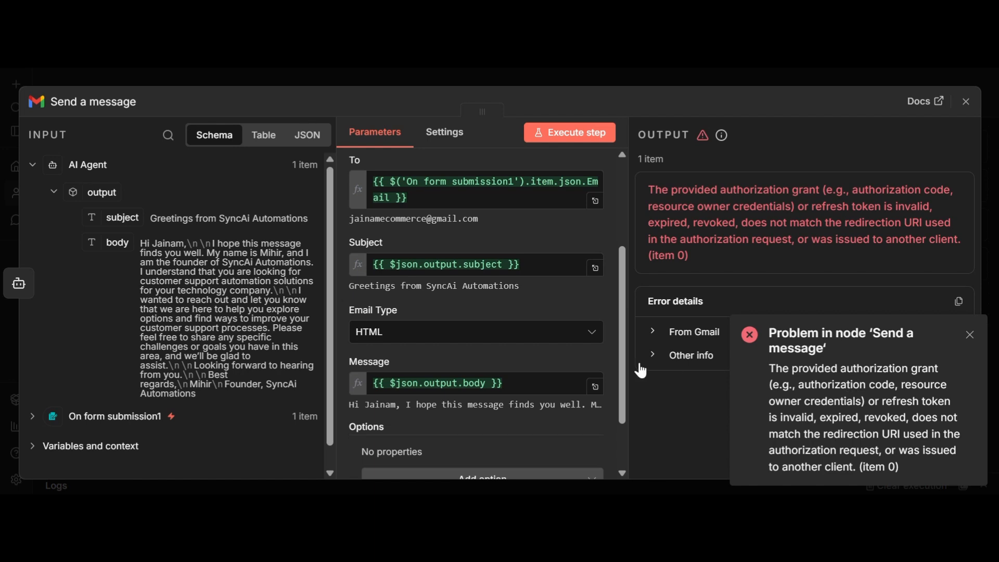
scroll(557, 349, up, 3)
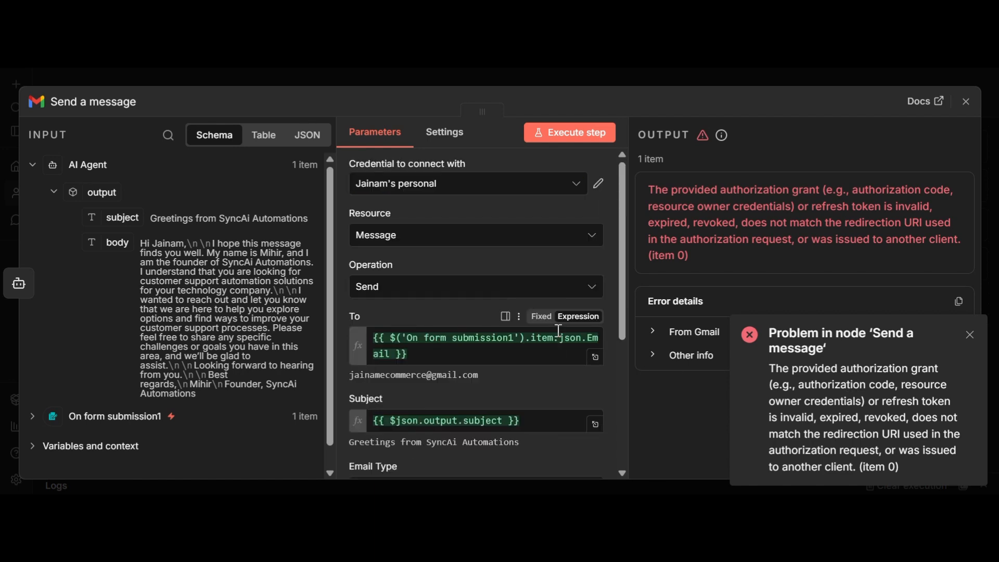
click(552, 136)
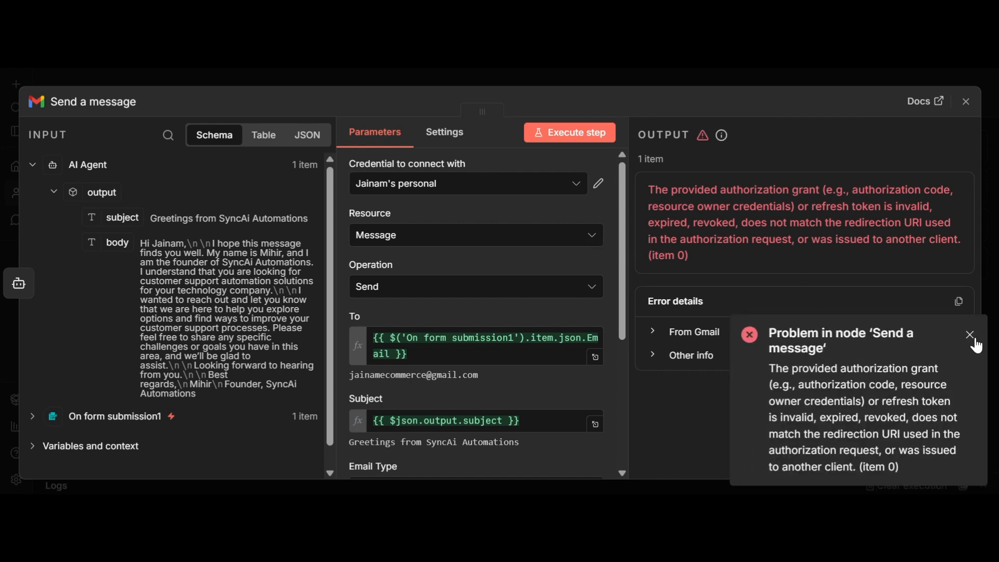
click(970, 334)
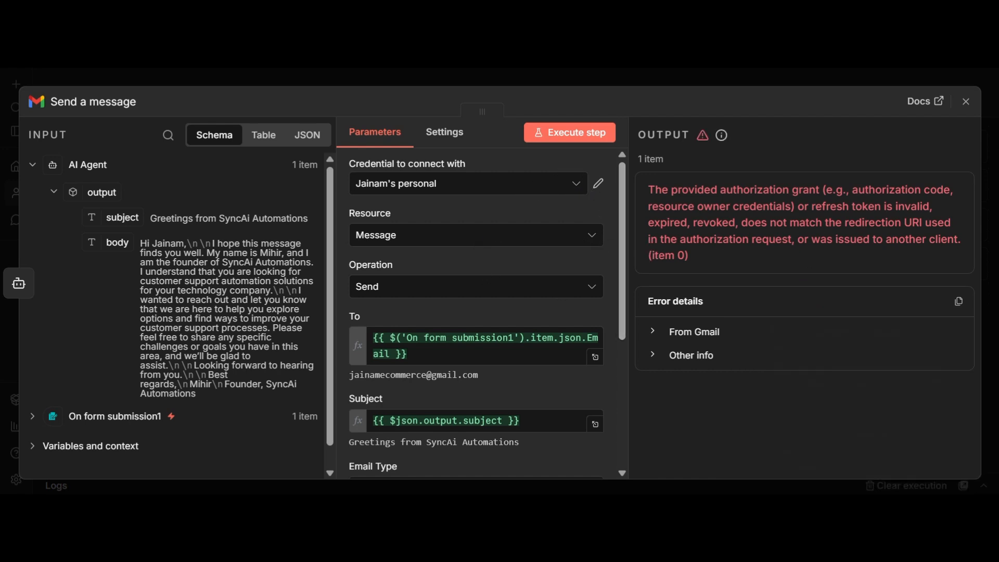
key(ctrl+t)
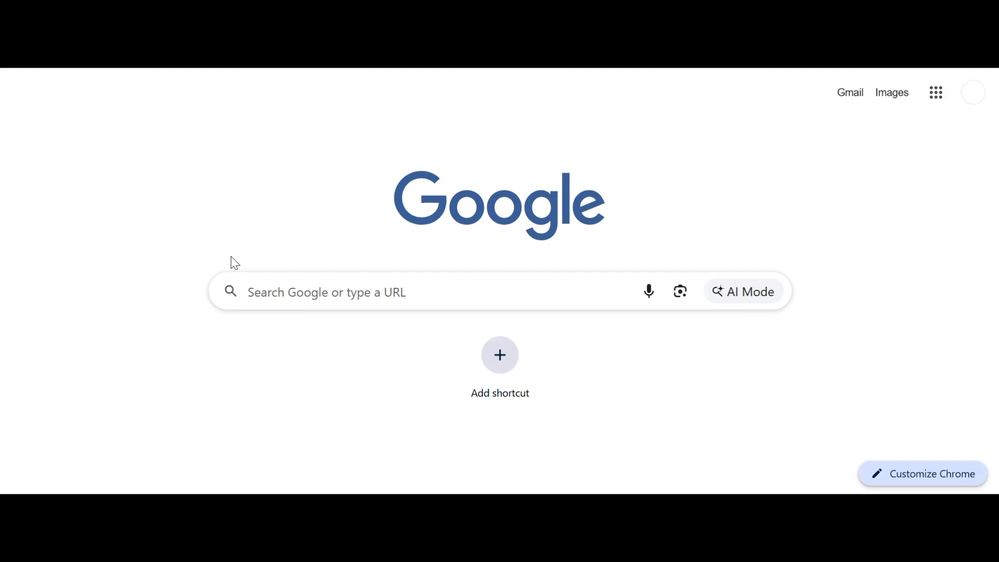
Step: Search for 'google cloud' and open the Google Cloud Console in the demo3 project
text(goog)
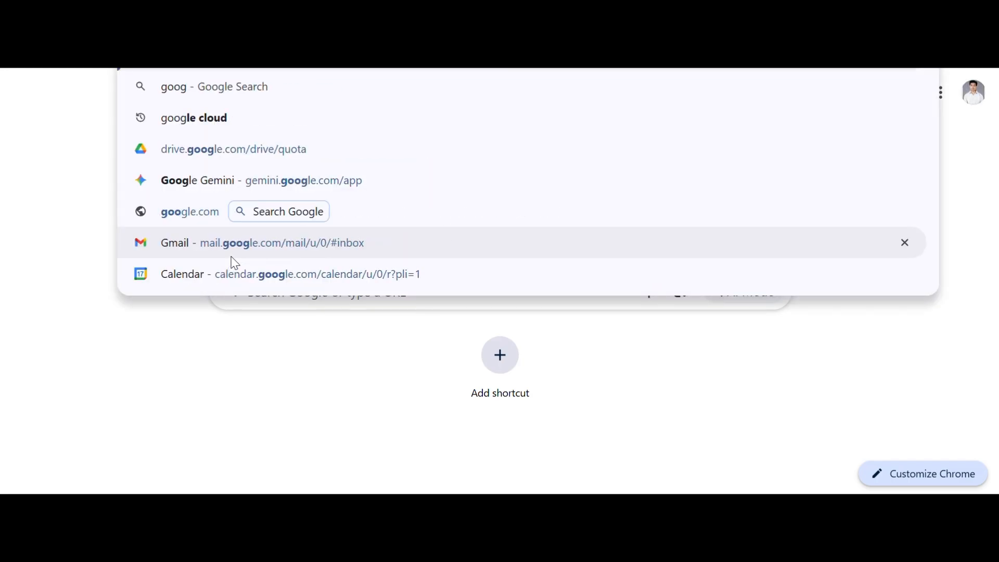
text(le)
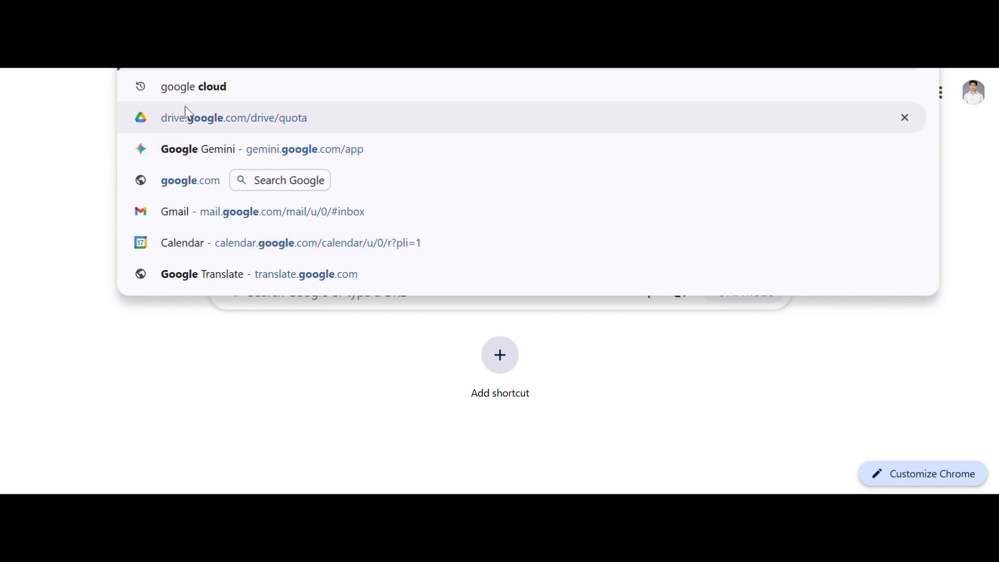
click(193, 89)
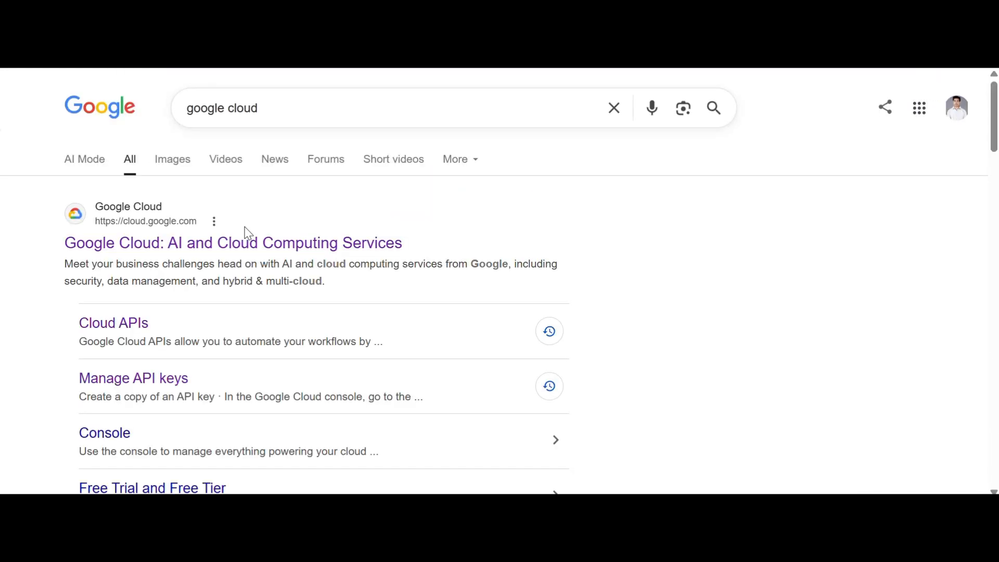
click(255, 207)
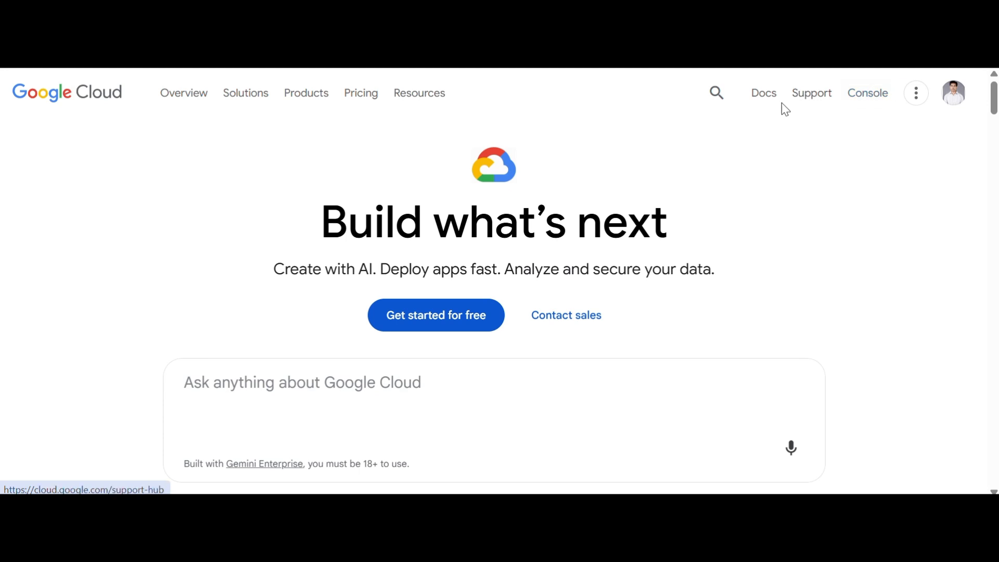
click(868, 109)
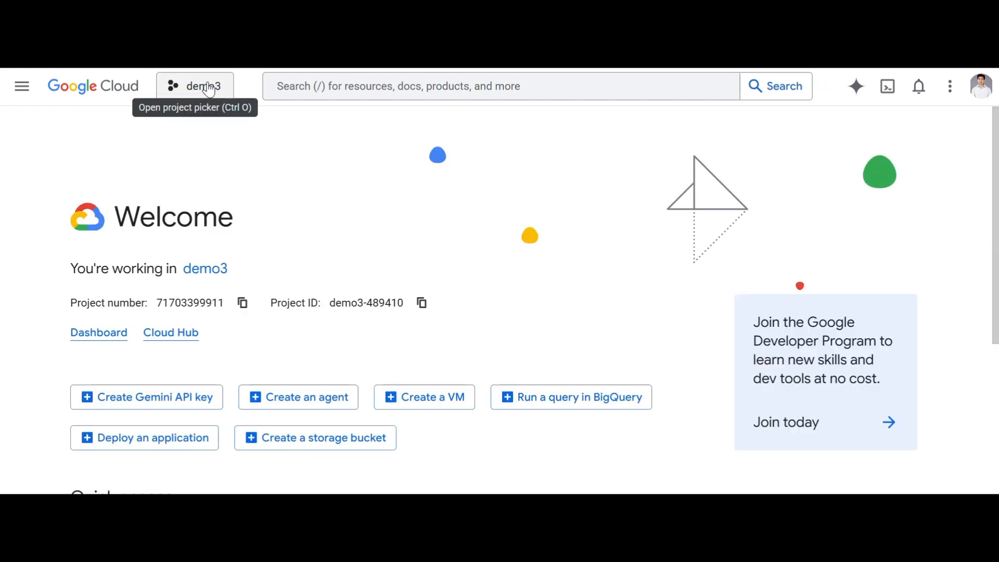
Step: Open the Google Cloud Console navigation menu for the demo3 project
click(20, 86)
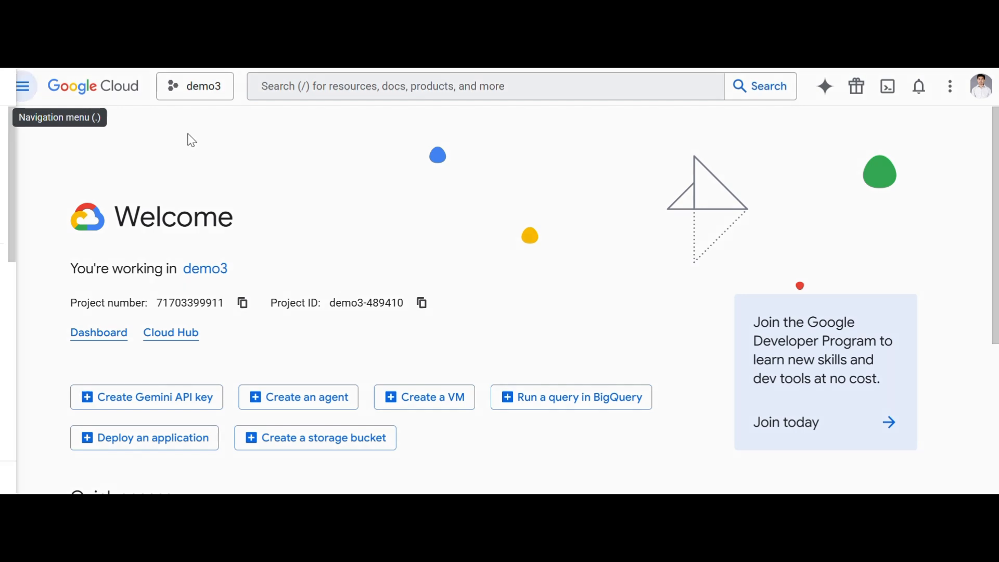
Step: Go to APIs & Services > Credentials from the navigation menu
mouse_move(122, 186)
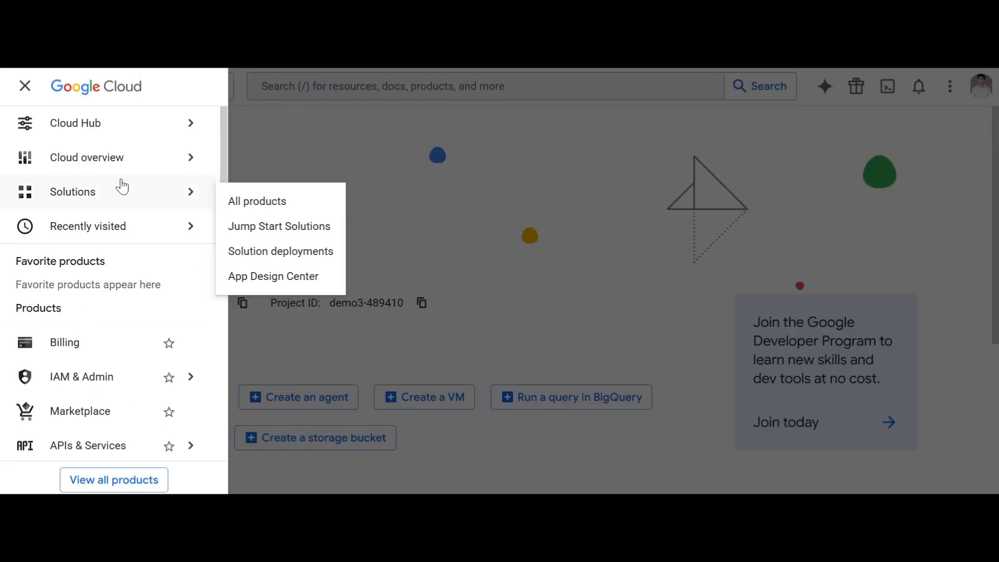
mouse_move(103, 454)
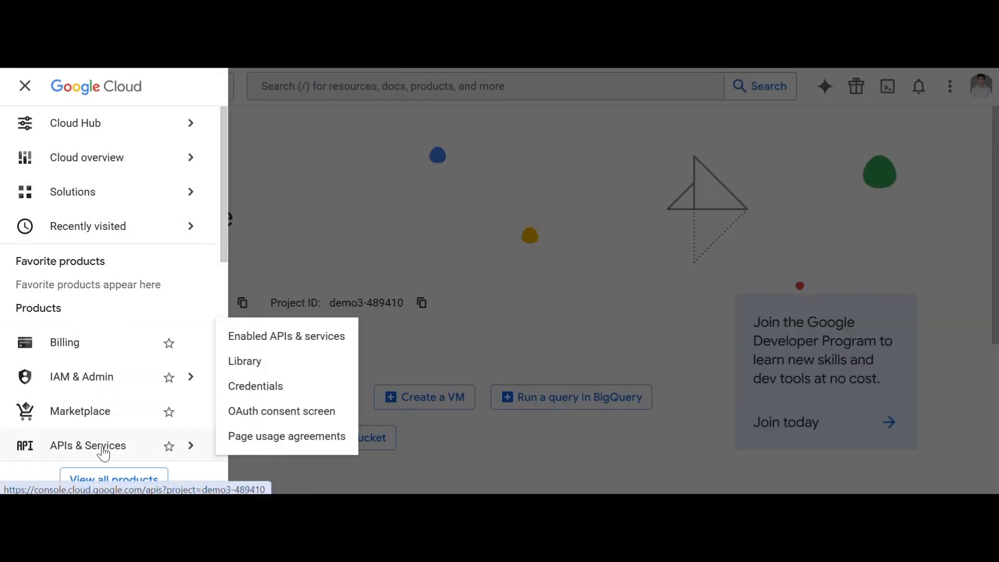
click(247, 388)
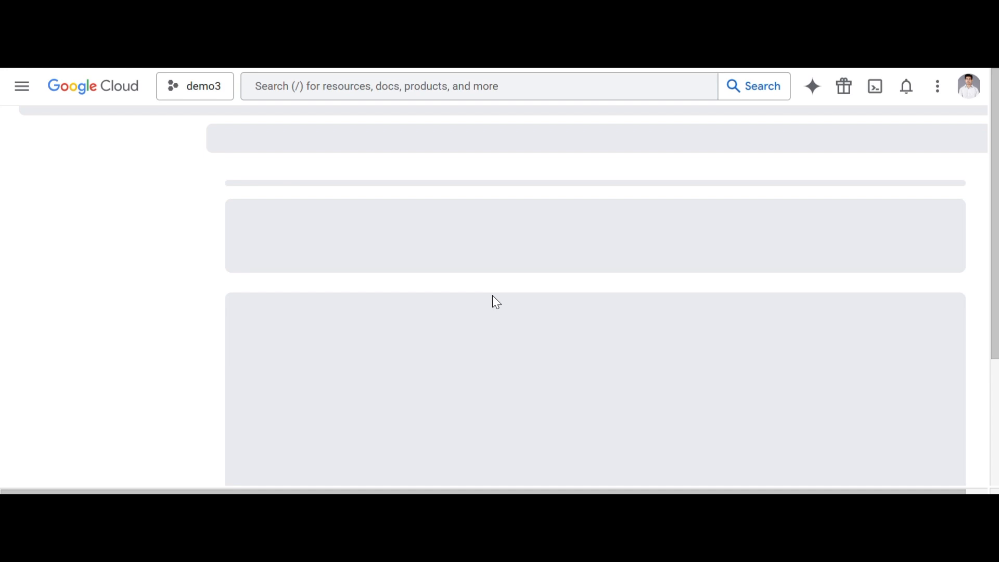
scroll(529, 343, down, 2)
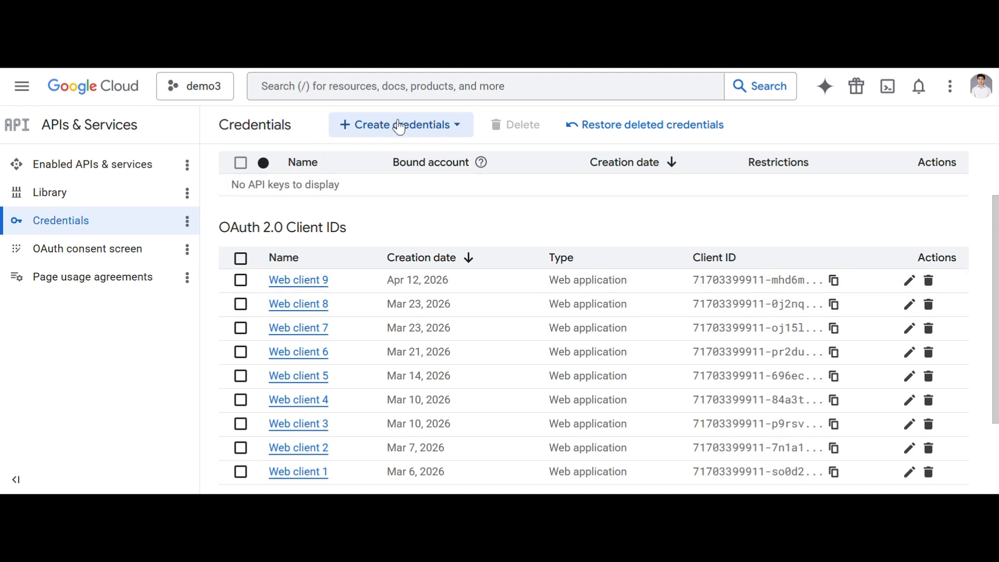
Step: Open Create credentials, back out of the API key panel, and reopen the credential type list
click(399, 127)
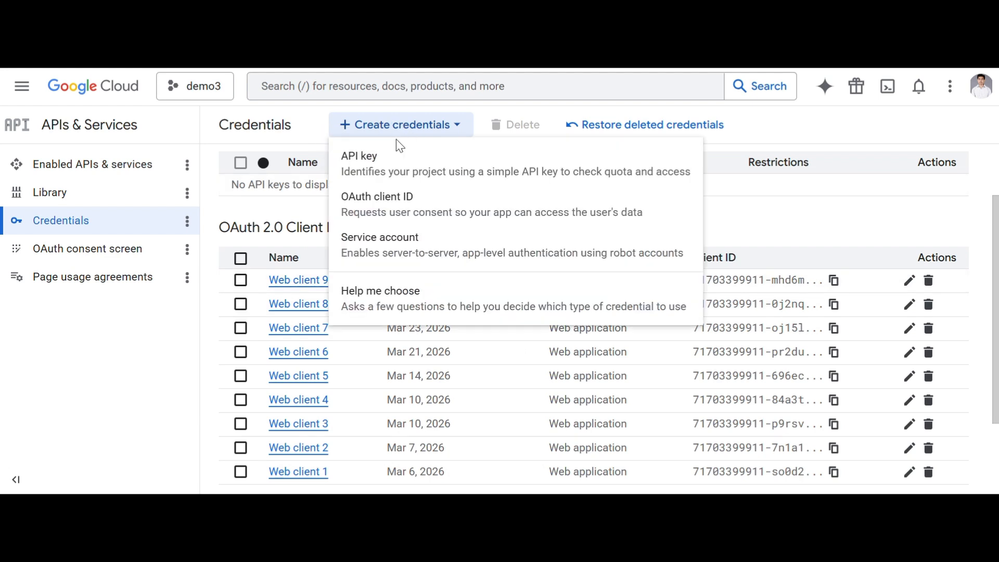
click(400, 171)
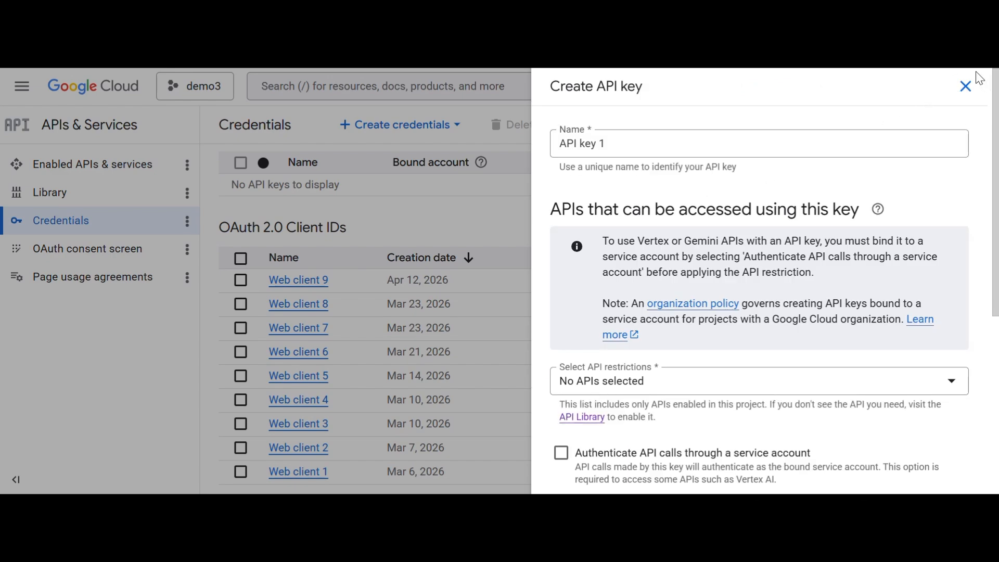
click(965, 86)
click(421, 126)
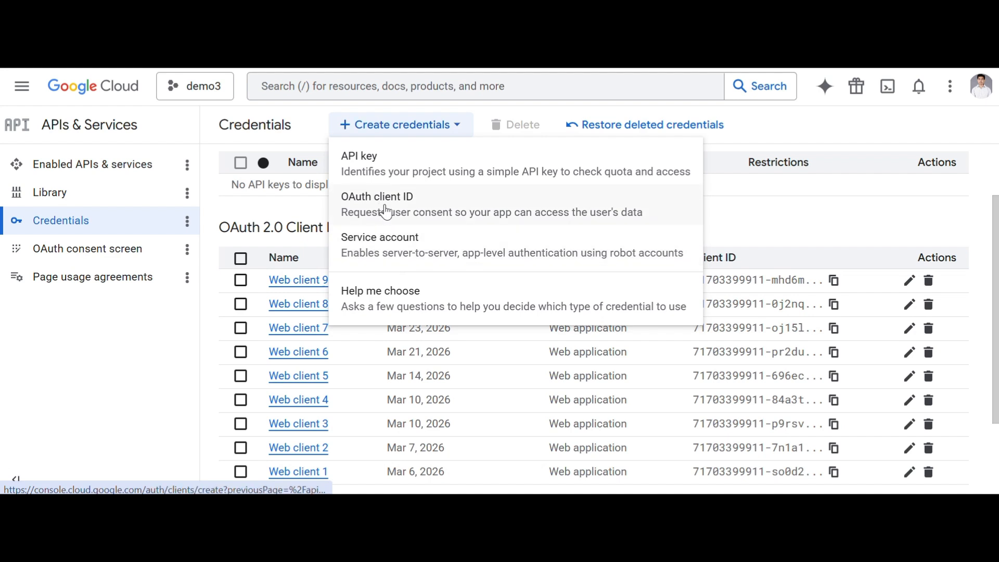
Step: Create a Web application OAuth client ID, producing Web client 10, and close the confirmation
click(414, 219)
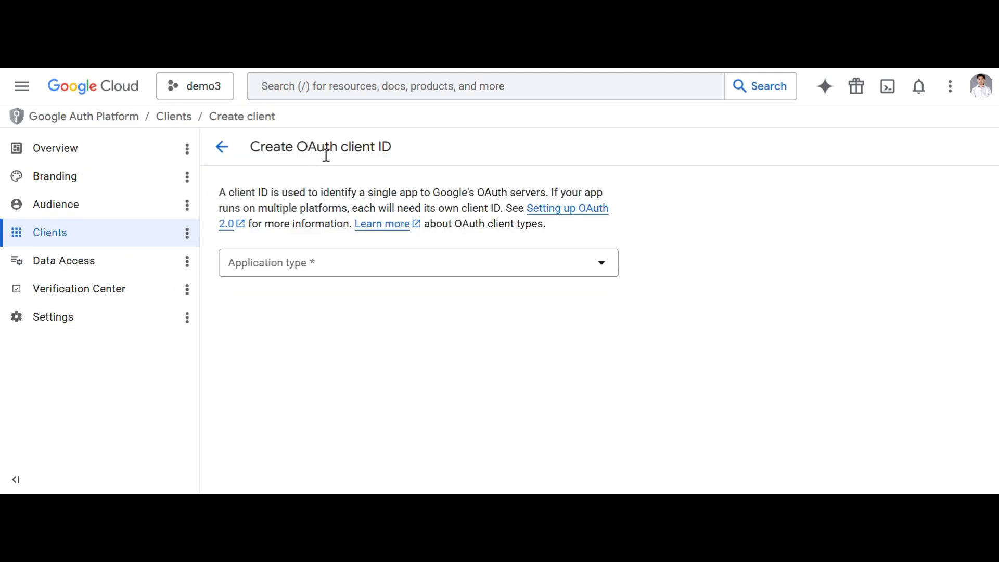
click(467, 266)
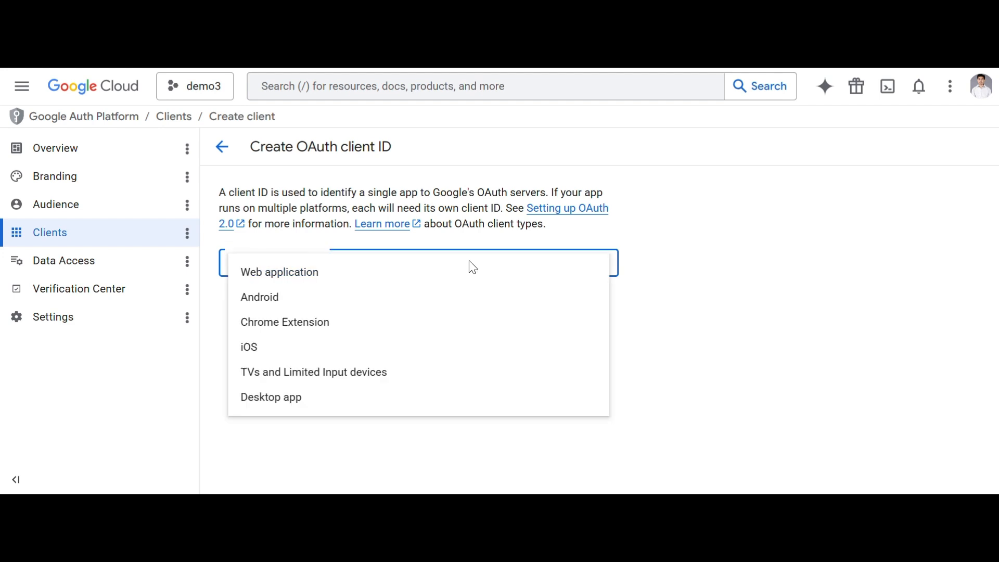
click(372, 273)
scroll(397, 301, down, 2)
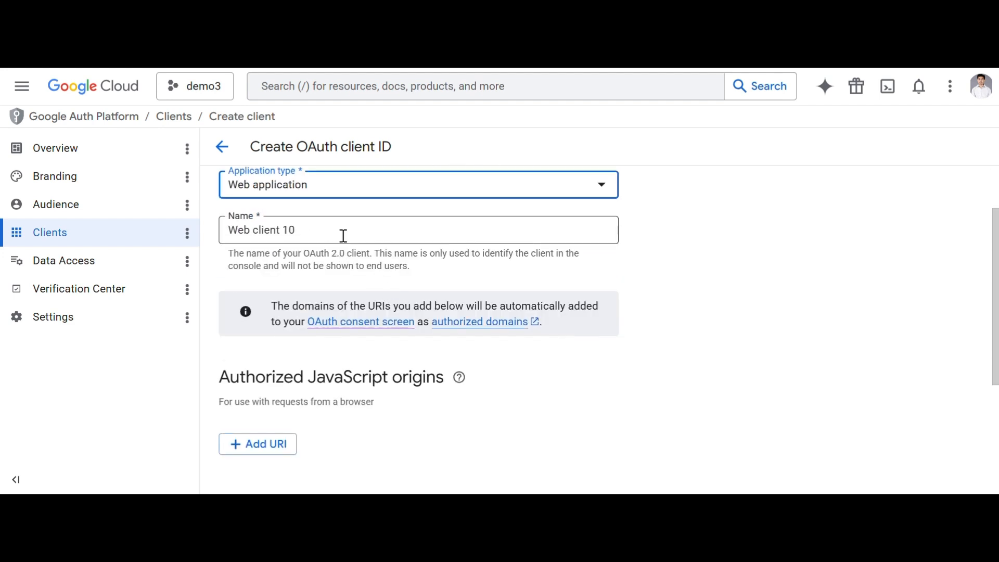
scroll(322, 260, down, 3)
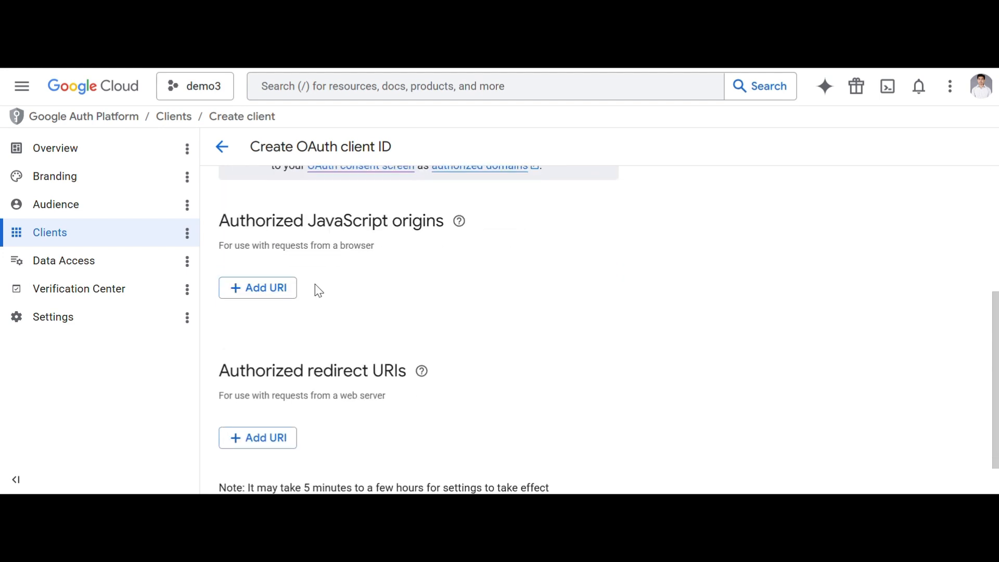
scroll(337, 255, down, 1)
click(245, 468)
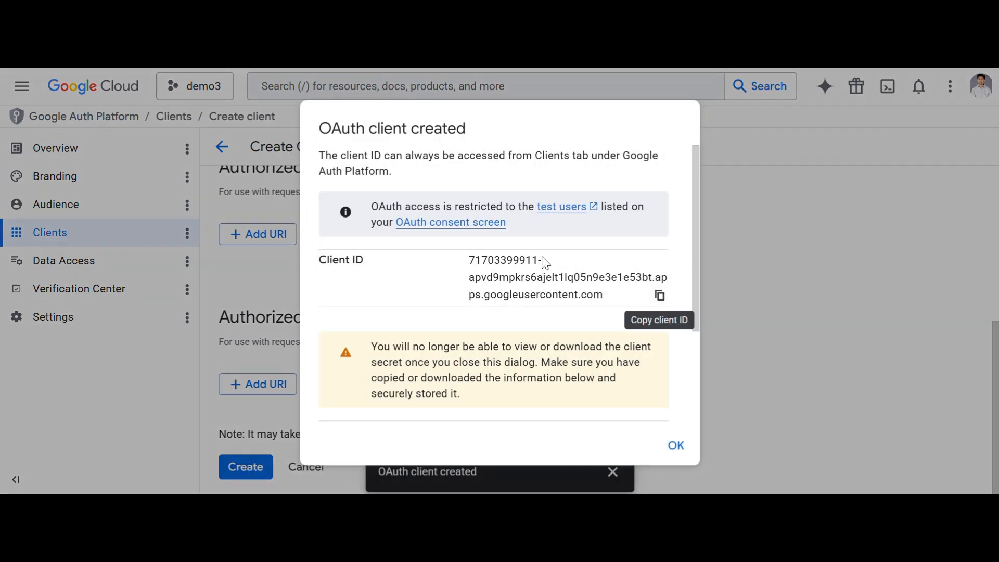
scroll(416, 268, down, 3)
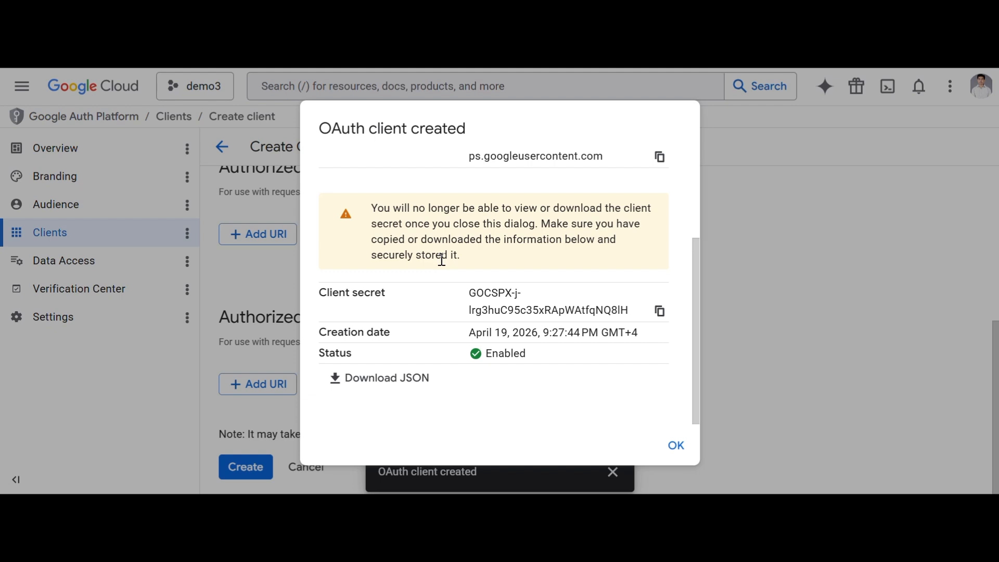
click(678, 446)
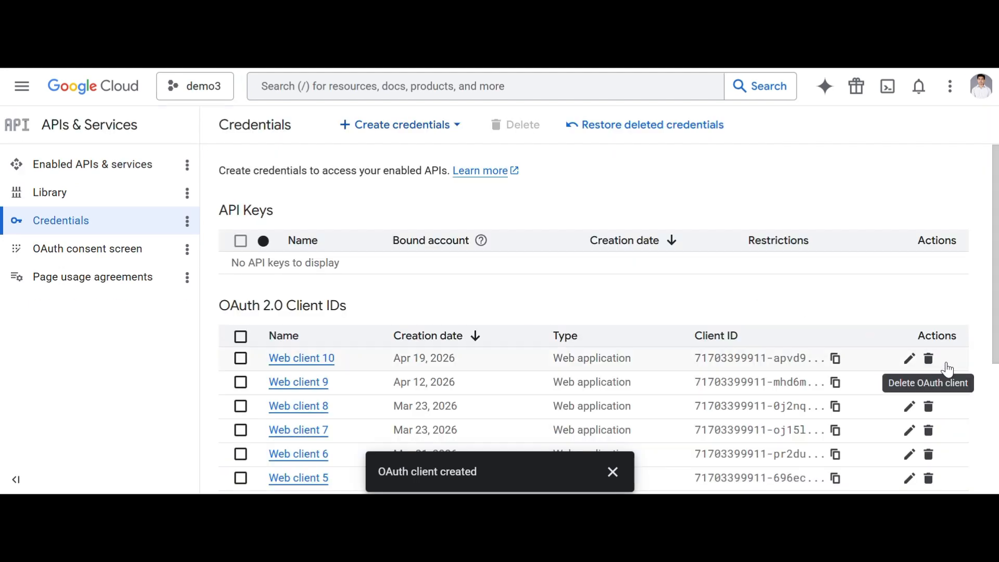
Step: Delete Web client 10 and start creating a new OAuth client ID
click(926, 365)
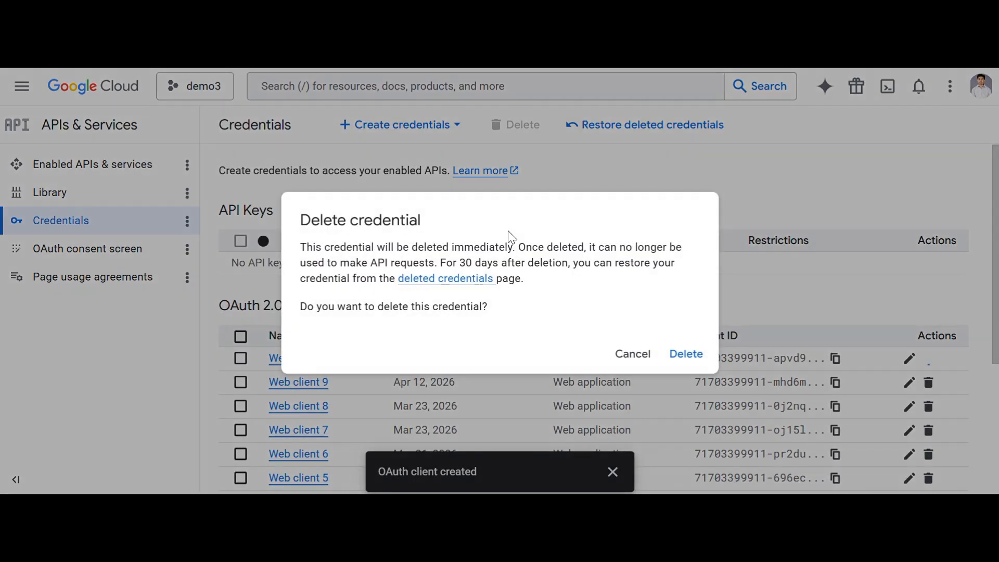
click(688, 355)
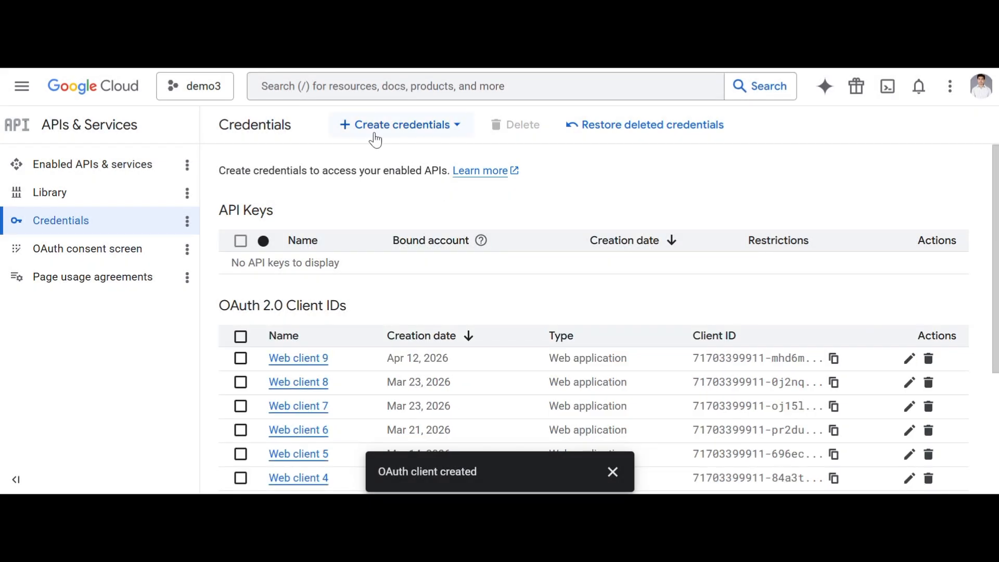
click(375, 134)
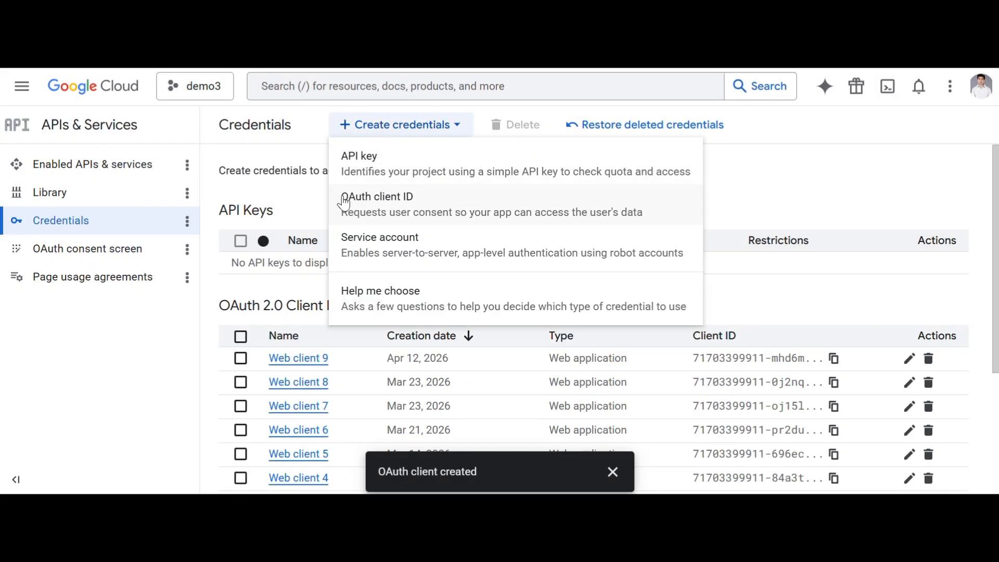
click(381, 204)
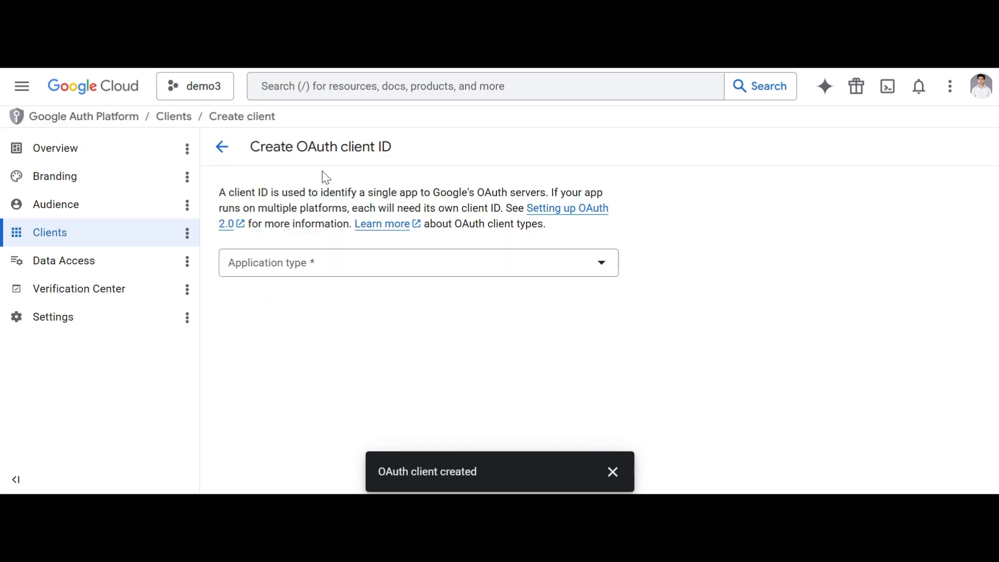
Step: Set the new client's type to Web application and find Authorized redirect URIs, then switch to n8n
click(317, 273)
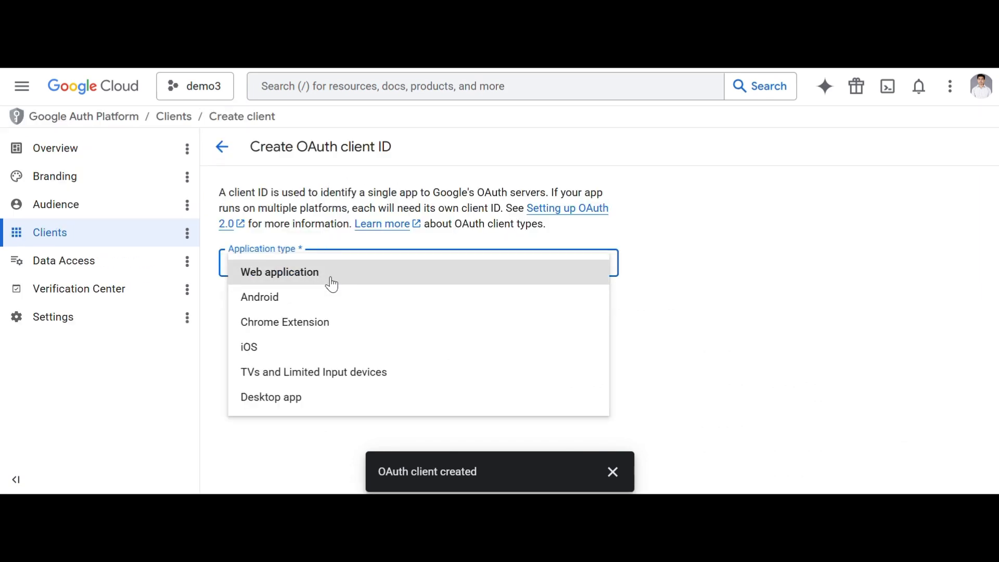
click(329, 276)
scroll(358, 296, down, 5)
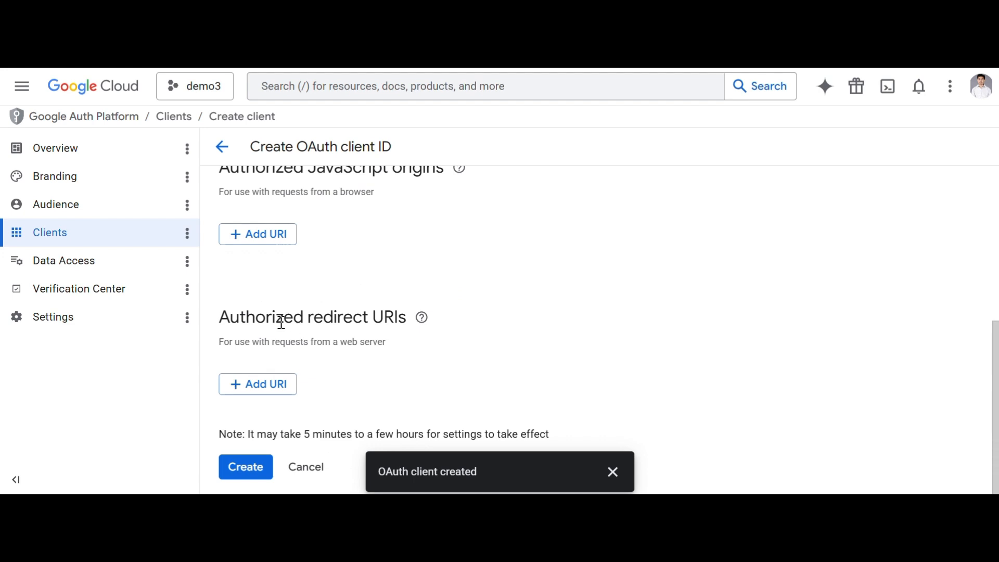
drag(240, 317, 370, 339)
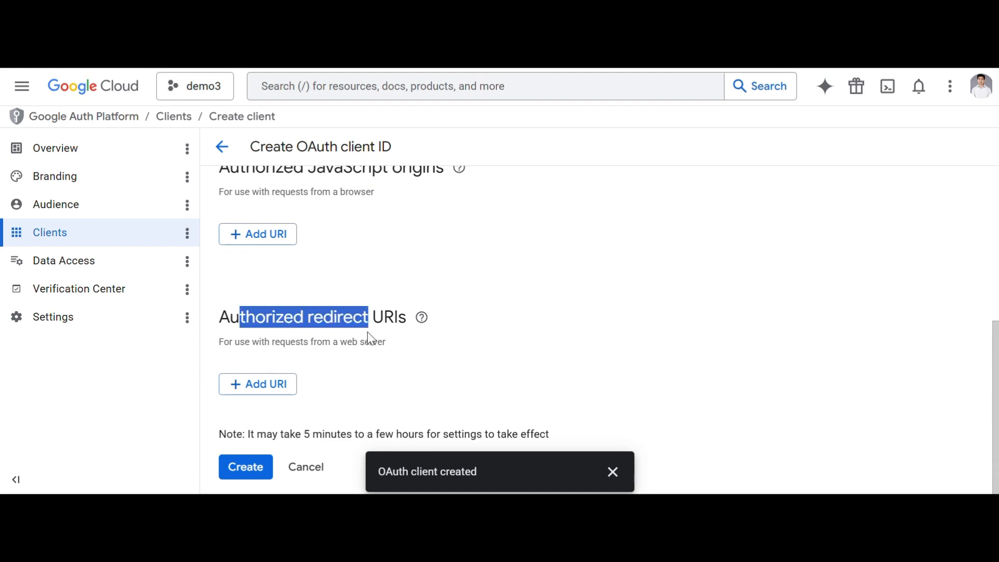
key(alt+Tab)
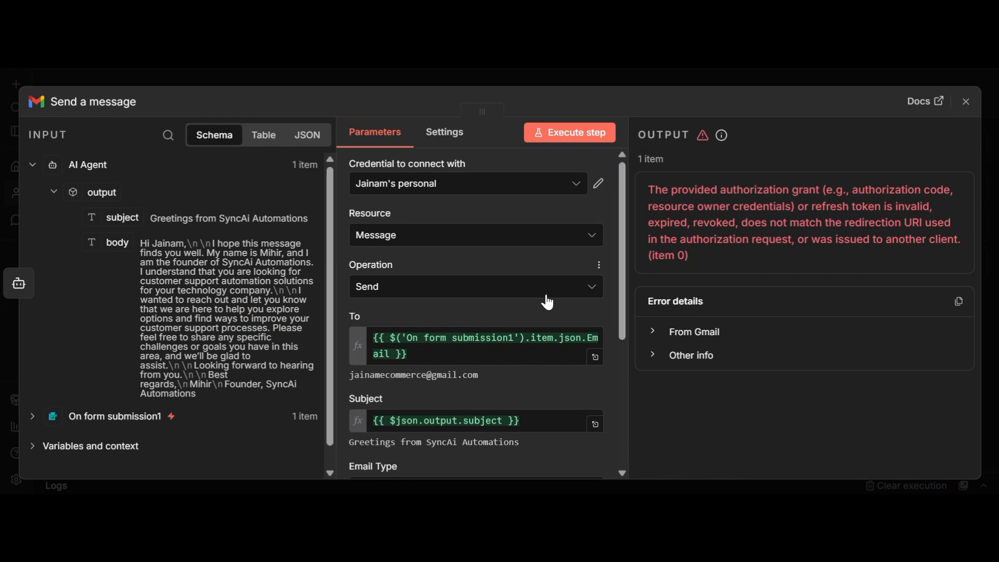
Step: Copy the OAuth Redirect URL from the Gmail credential's settings and return to Google Cloud
click(600, 187)
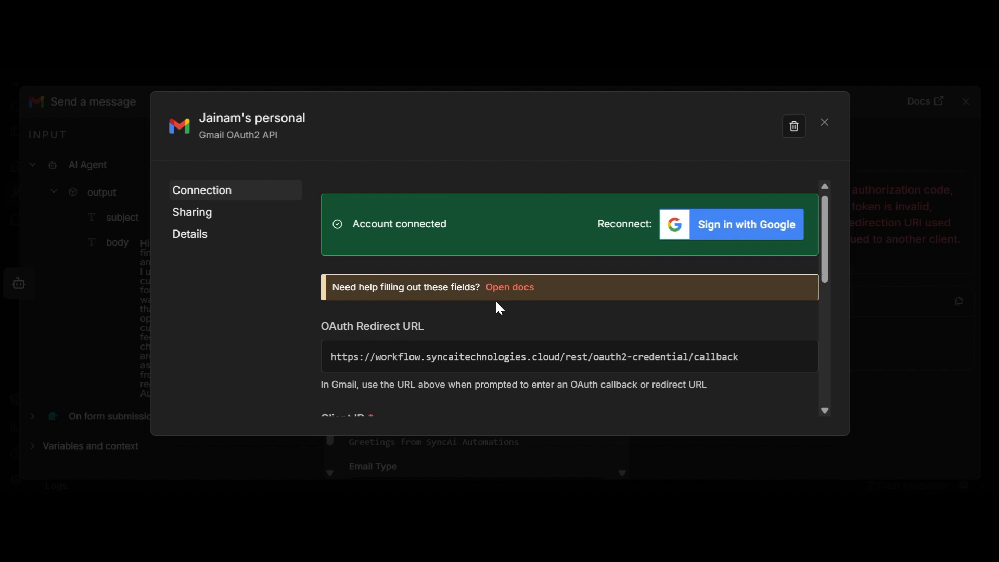
scroll(401, 297, down, 5)
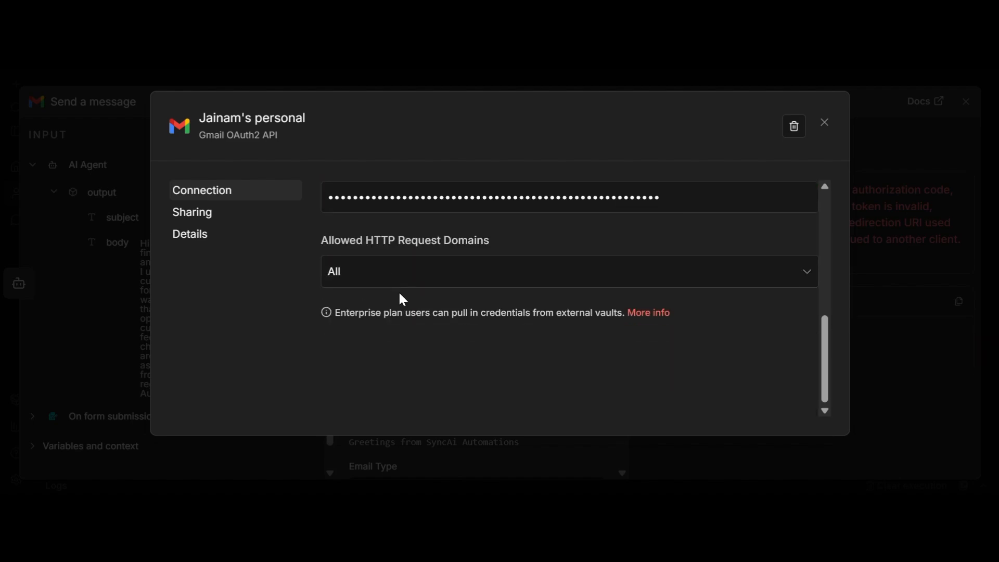
scroll(404, 298, up, 5)
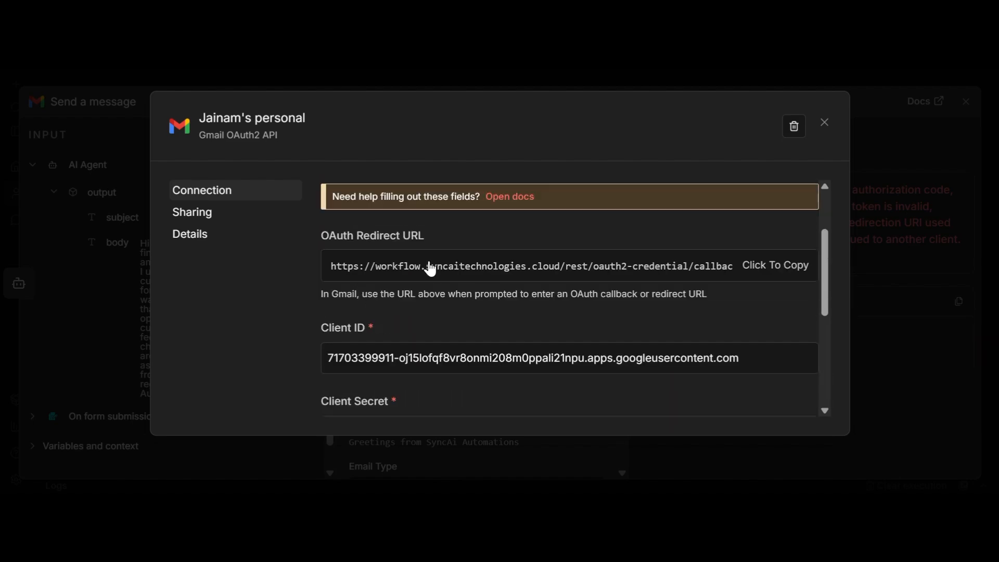
click(755, 278)
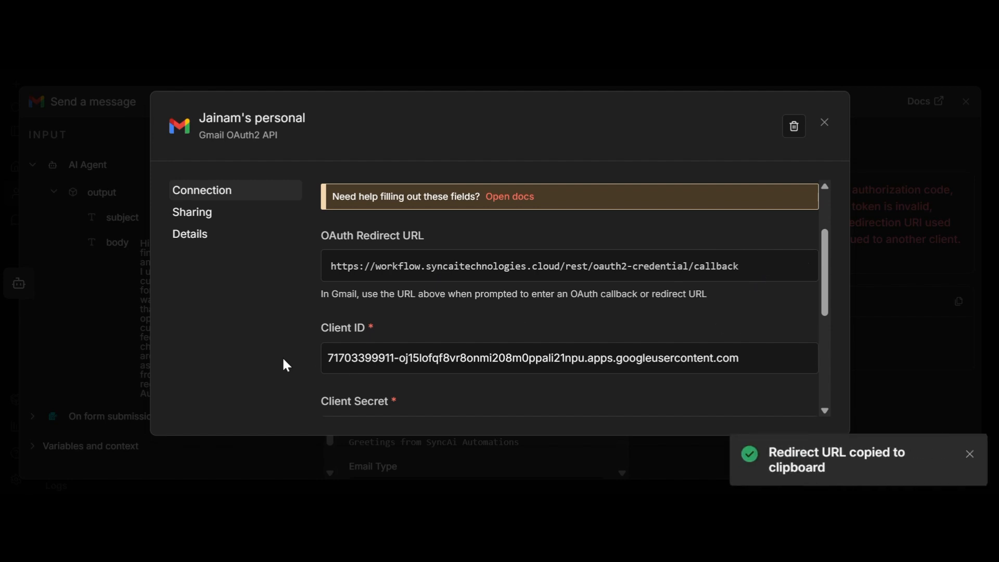
key(alt+Tab)
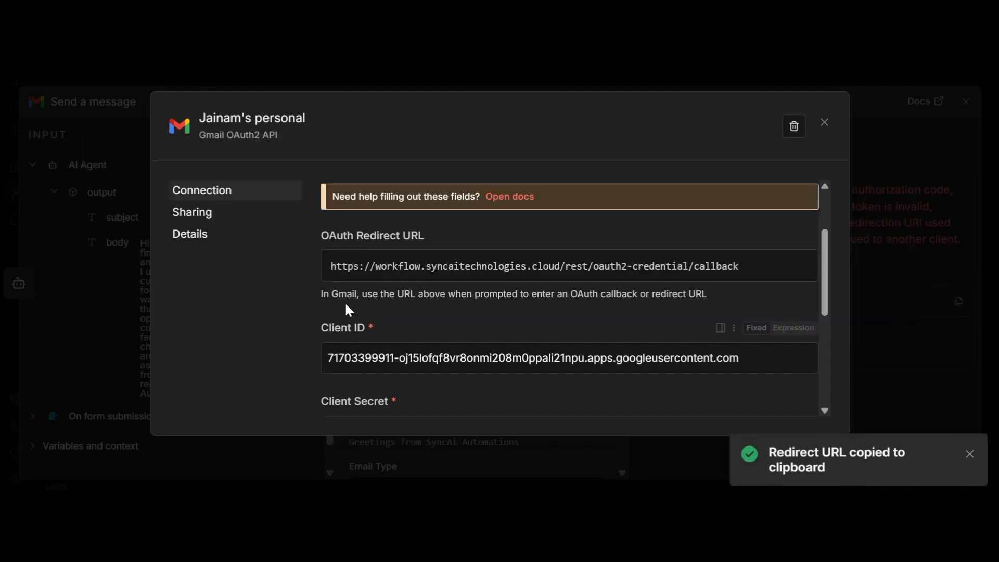
key(alt+Tab)
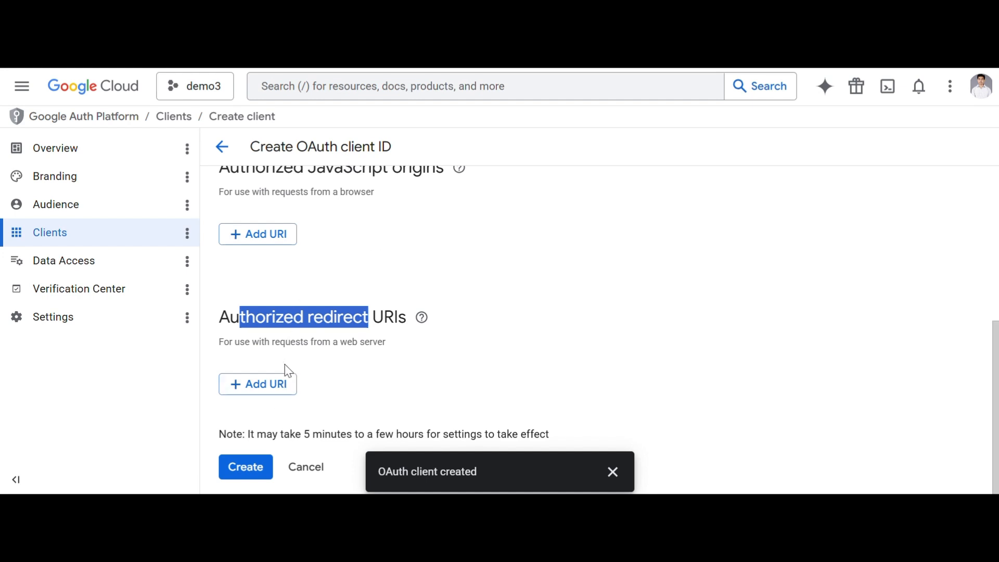
Step: Add n8n's callback URL as an authorized redirect URI, create the client, and copy its client ID
click(279, 384)
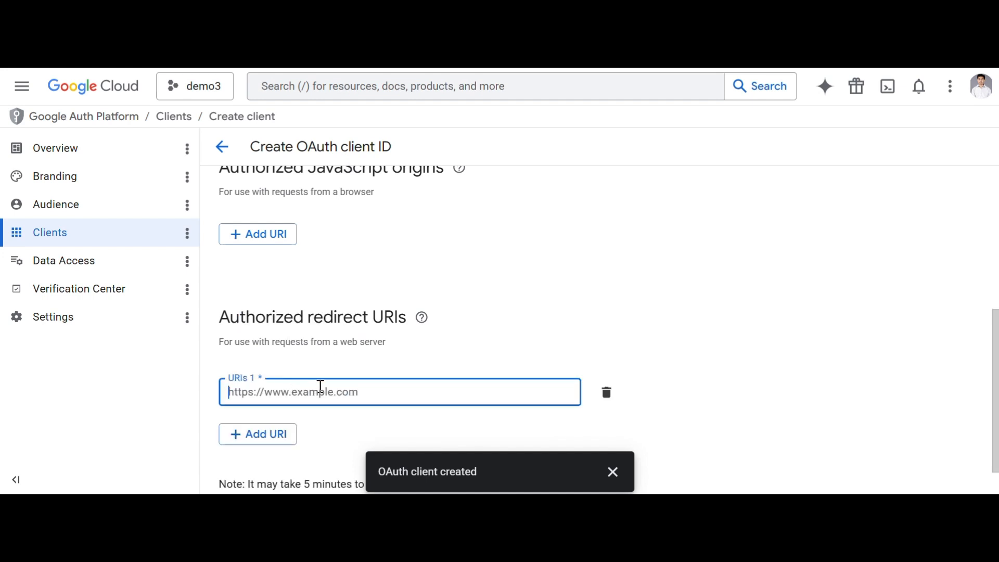
key(ctrl+v)
scroll(272, 458, down, 1)
click(268, 469)
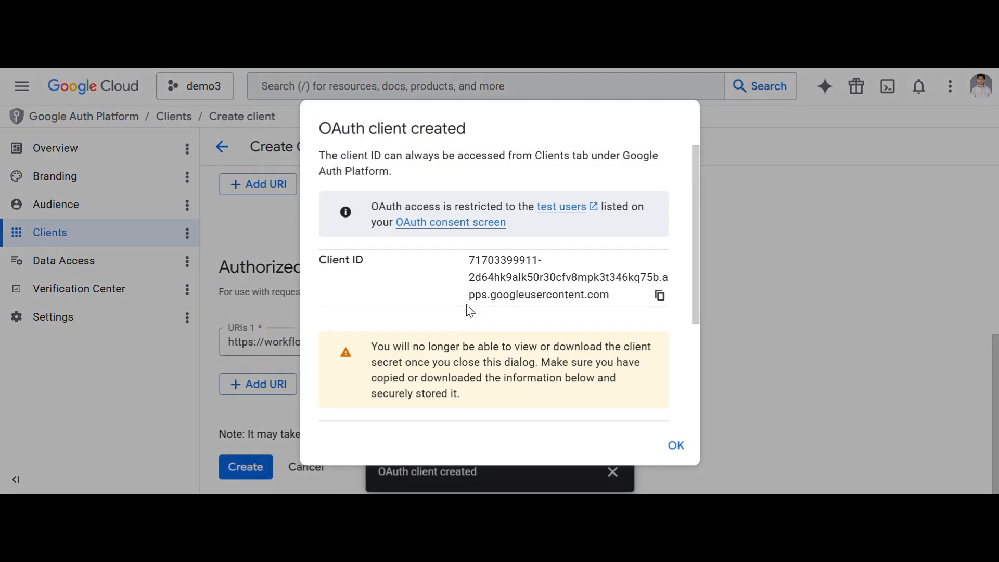
click(659, 298)
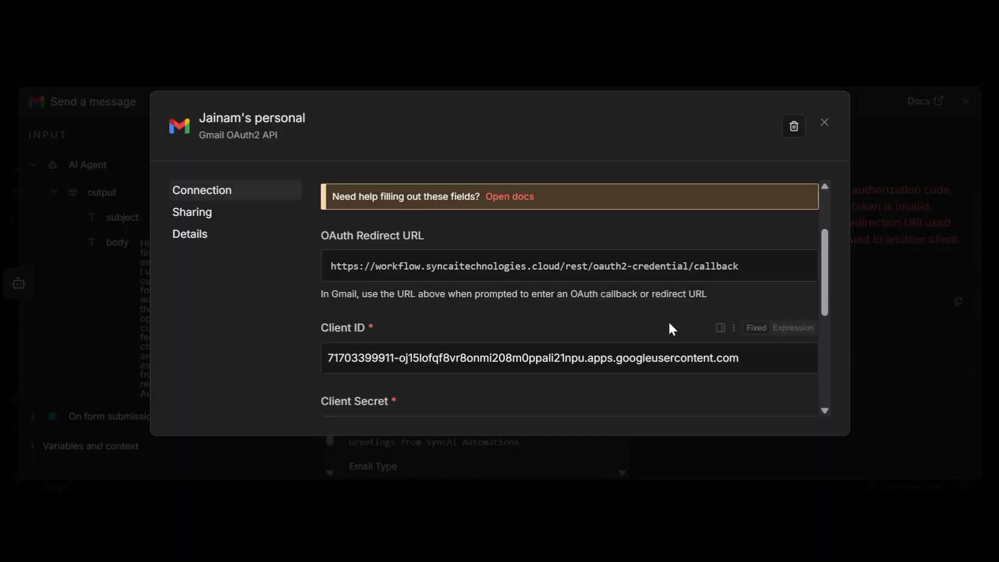
Step: Replace the credential's old Client ID with the newly copied Google client ID
scroll(601, 345, down, 3)
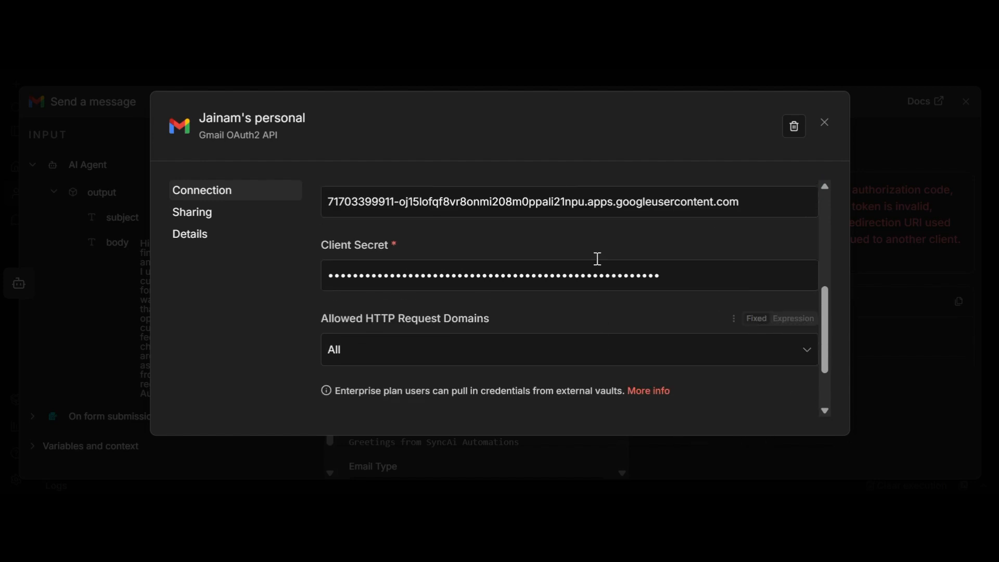
double_click(691, 201)
click(691, 201)
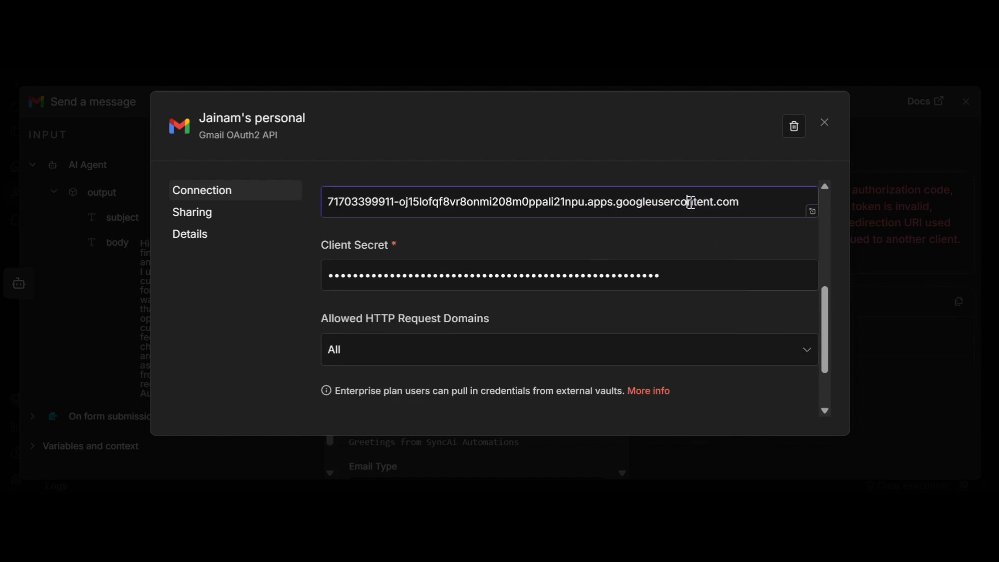
triple_click(713, 201)
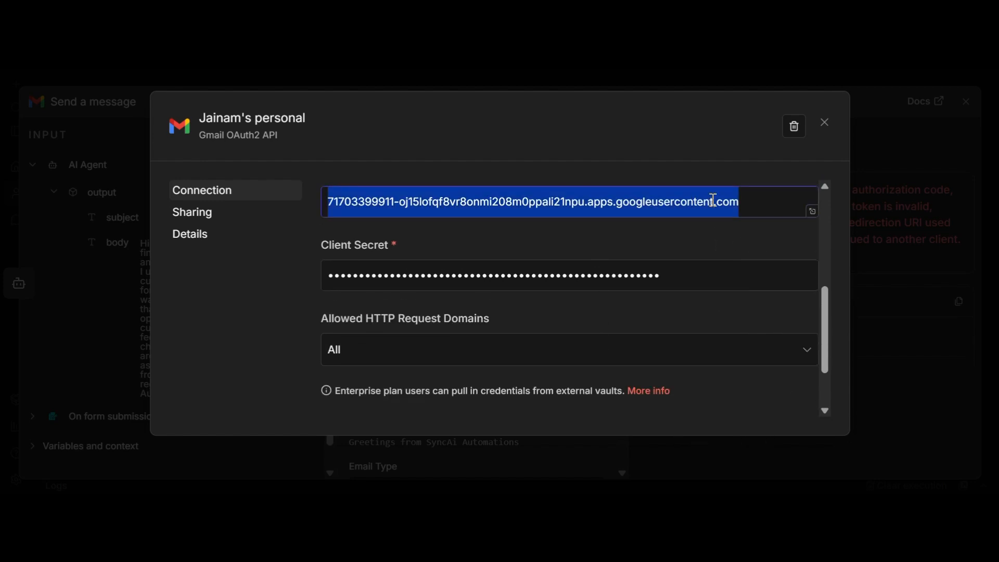
key(ctrl+v)
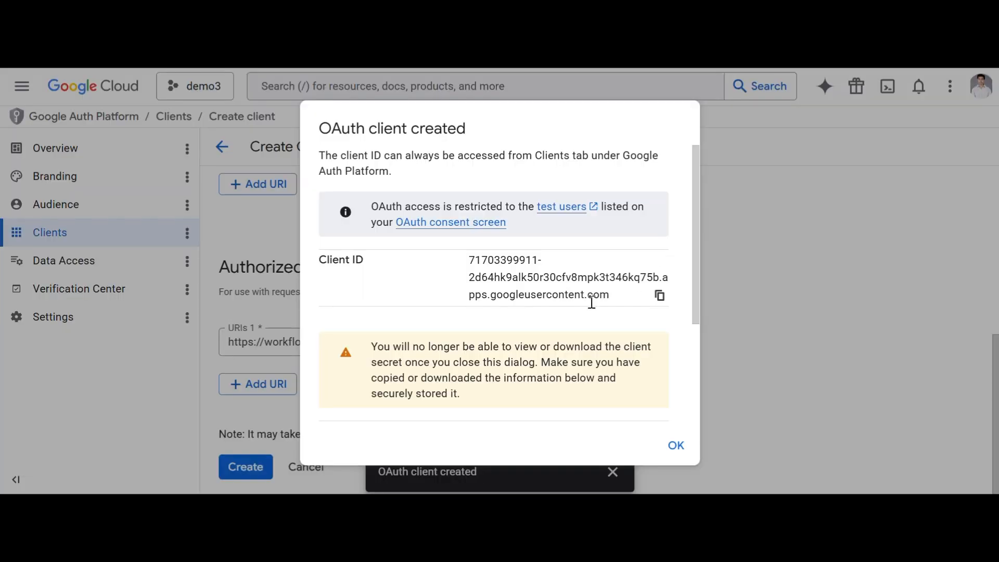
Step: Put the new client secret into Client Secret and save the credential to start Google sign-in
scroll(591, 291, down, 3)
click(659, 313)
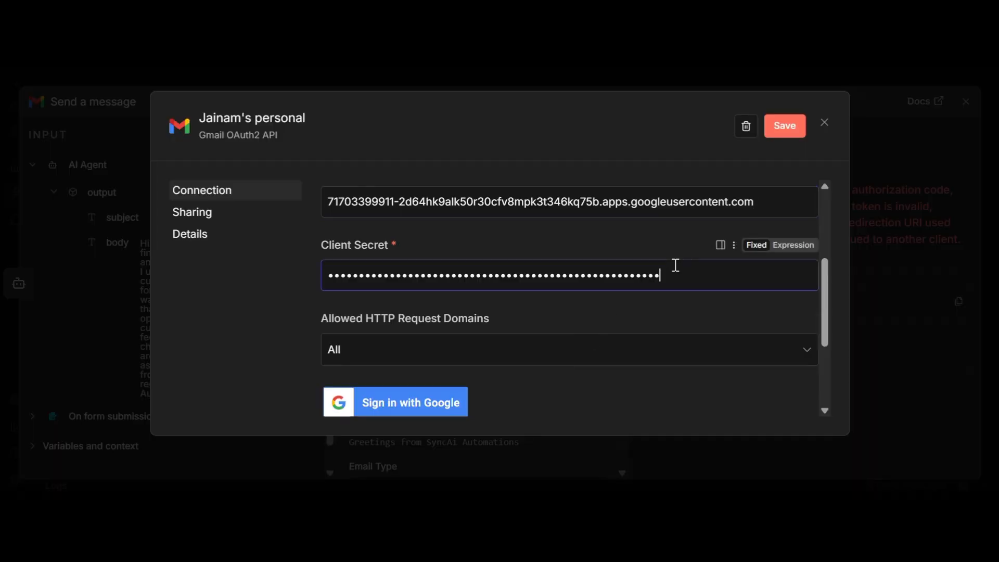
key(BackSpace)
key(BackSpace)
key(BackSpace)
key(BackSpace)
key(BackSpace)
key(BackSpace)
key(BackSpace)
key(BackSpace)
key(BackSpace)
key(BackSpace)
key(BackSpace)
key(BackSpace)
key(BackSpace)
key(BackSpace)
key(BackSpace)
key(BackSpace)
key(BackSpace)
key(BackSpace)
key(BackSpace)
key(BackSpace)
click(444, 408)
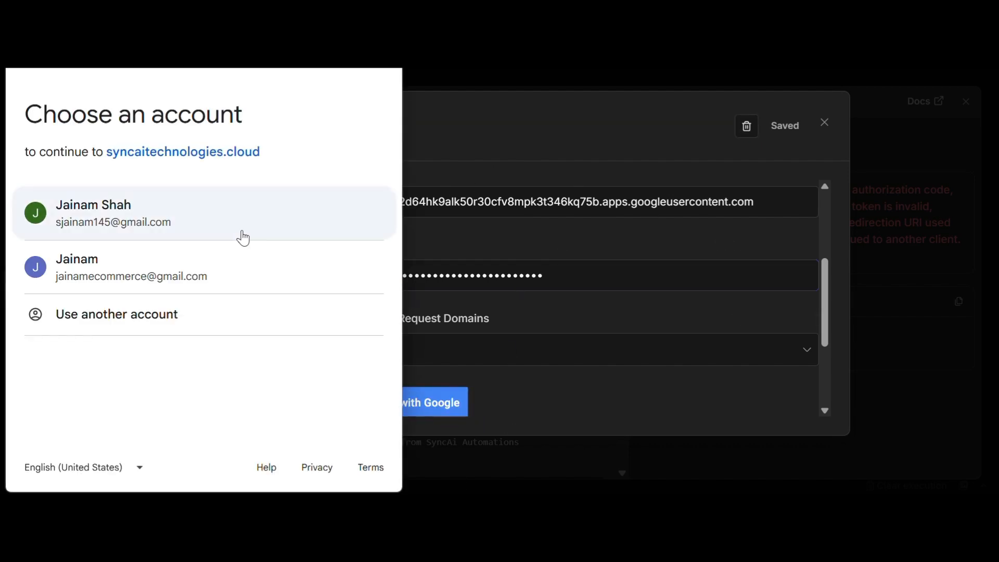
Step: Sign in with the Google account, pass the unverified-app warning, and grant all Gmail permissions
click(136, 224)
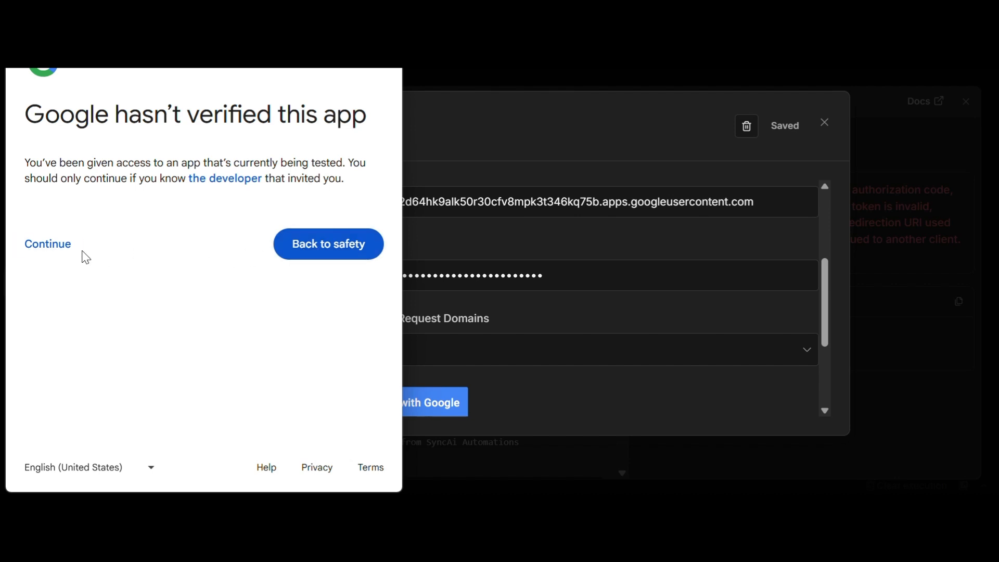
click(83, 255)
click(34, 326)
scroll(198, 364, down, 10)
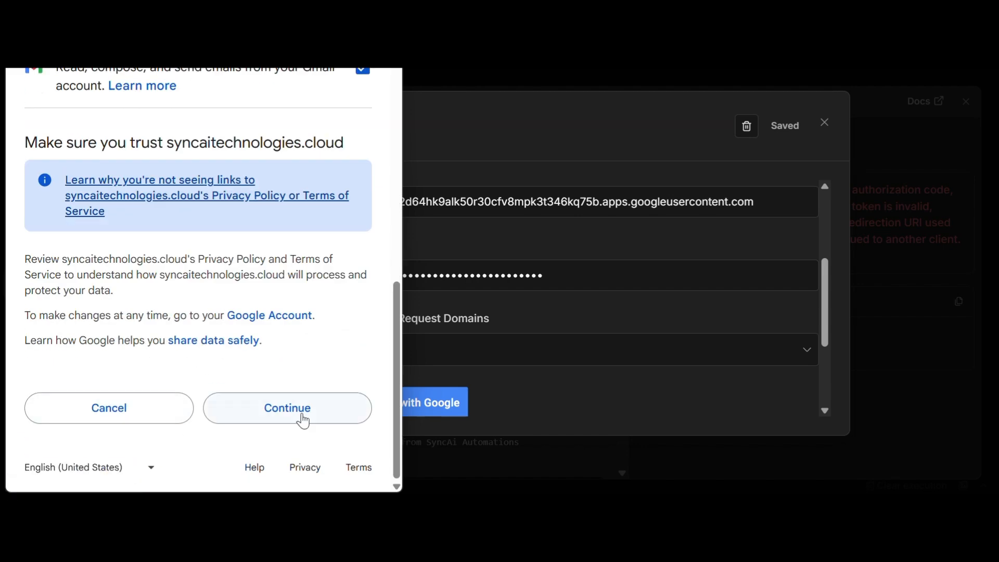
click(301, 417)
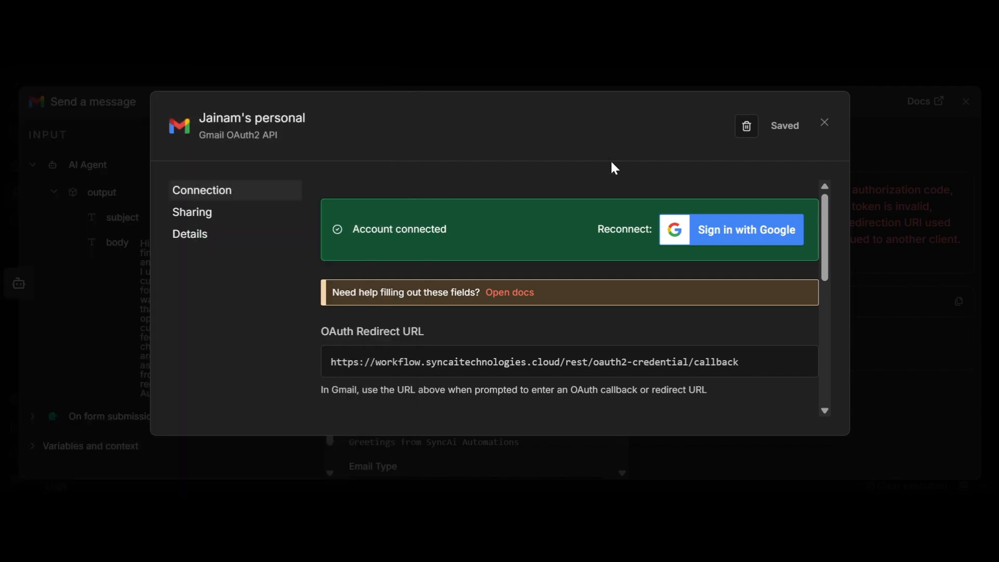
Step: Close the Gmail credential settings, decline the password prompt, and execute the Send a message node
scroll(518, 197, down, 10)
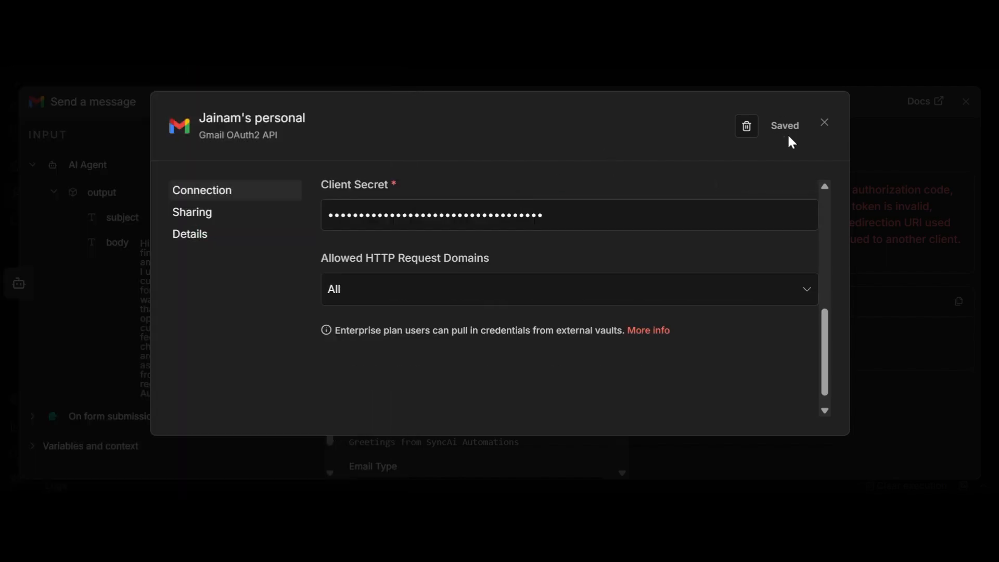
click(831, 123)
click(891, 263)
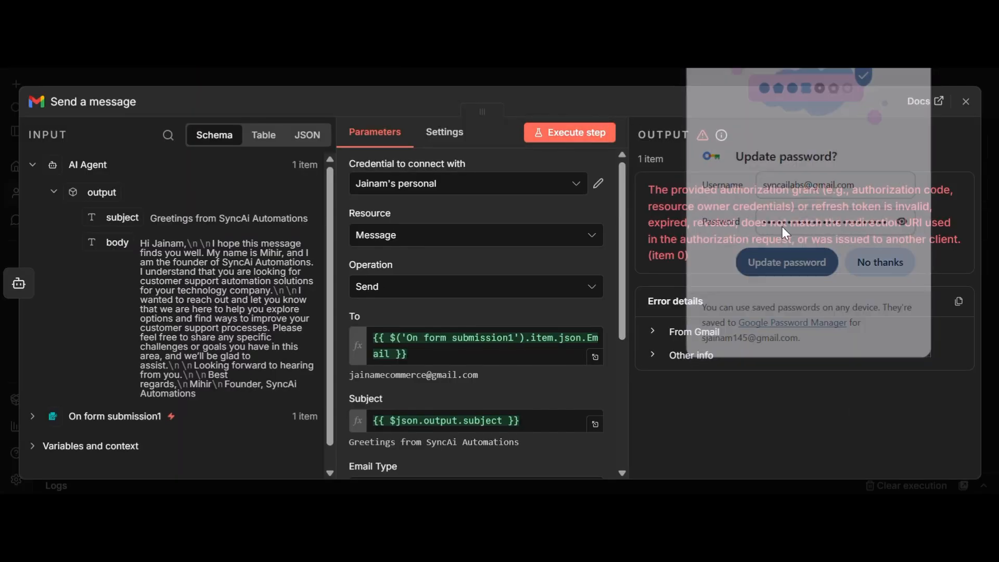
click(582, 137)
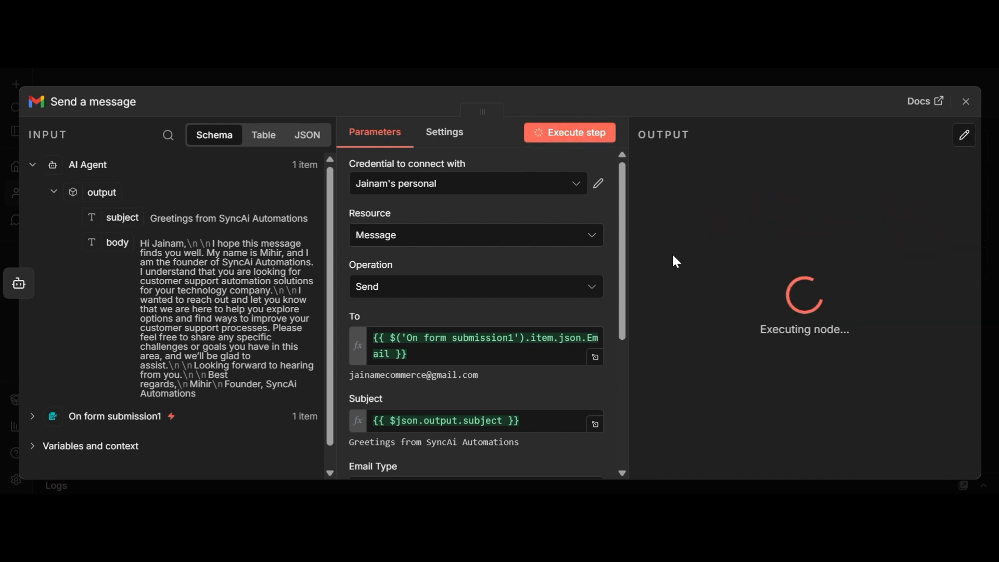
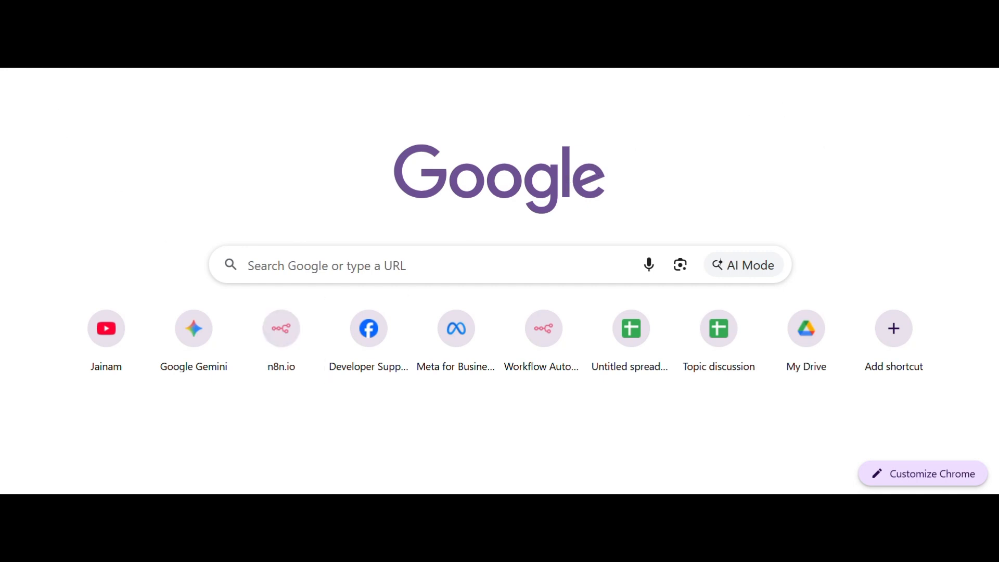
Step: Reload Chrome's new-tab page and go to Gmail, where 'Greetings from SyncAi Automations' has arrived
click(959, 40)
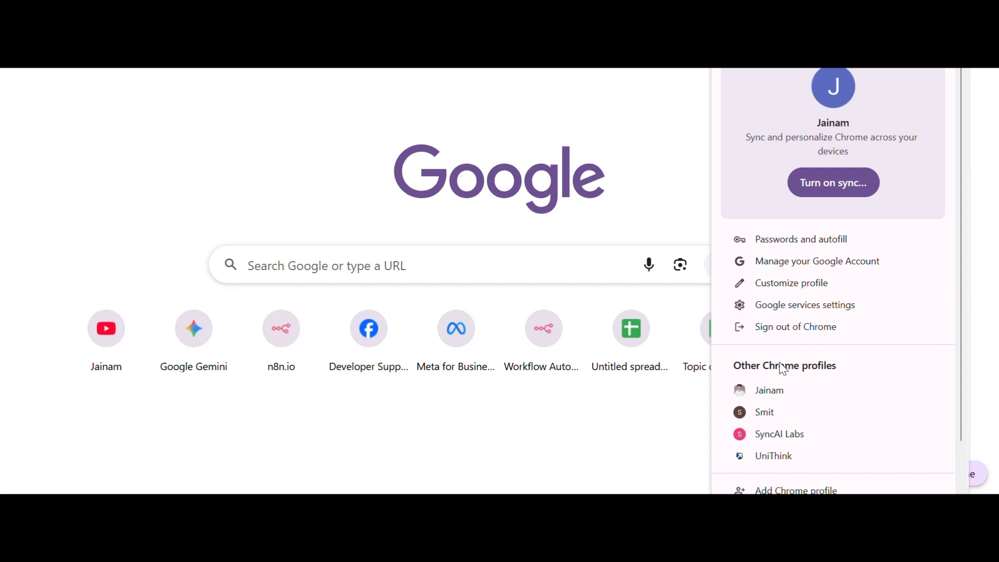
click(254, 78)
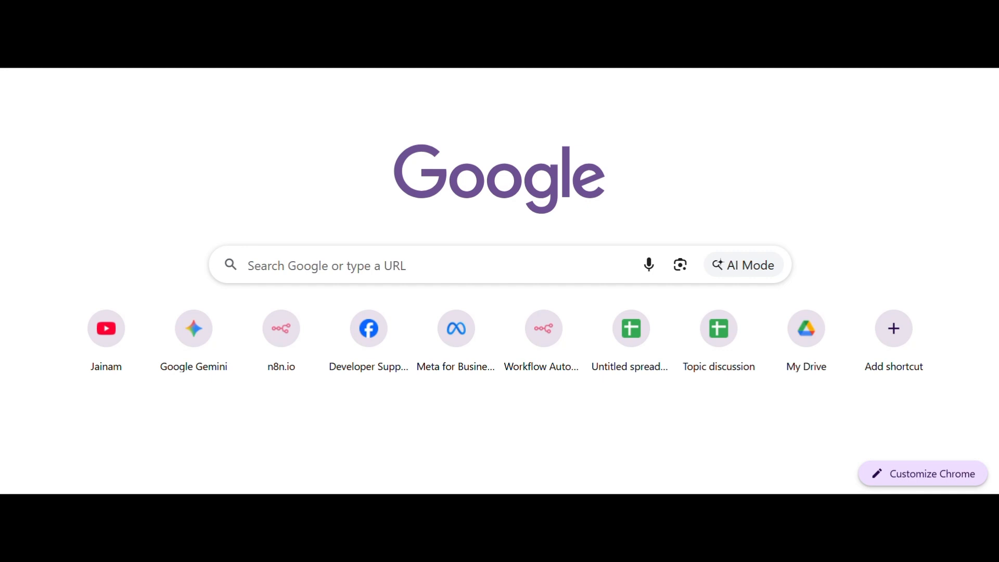
key(F5)
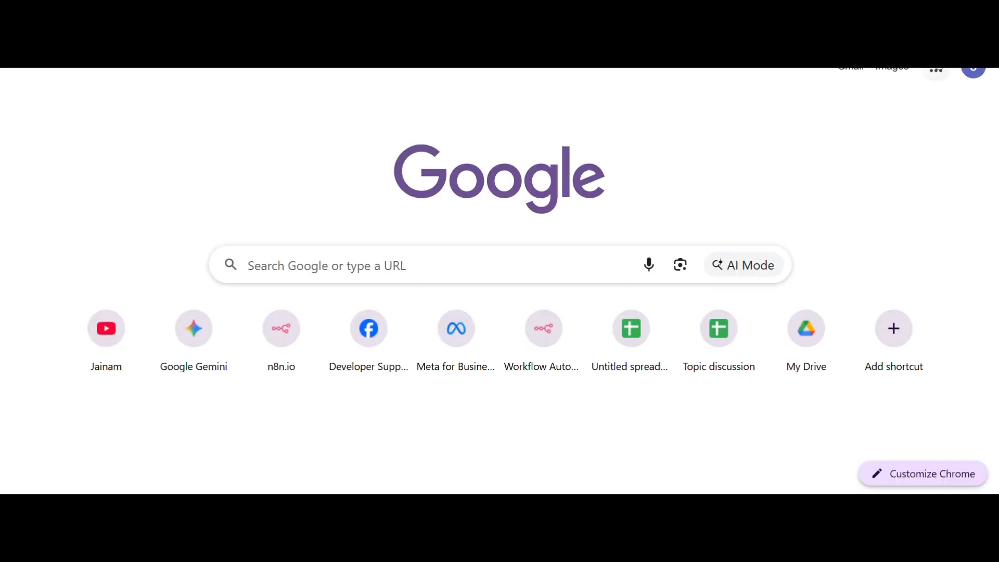
click(841, 71)
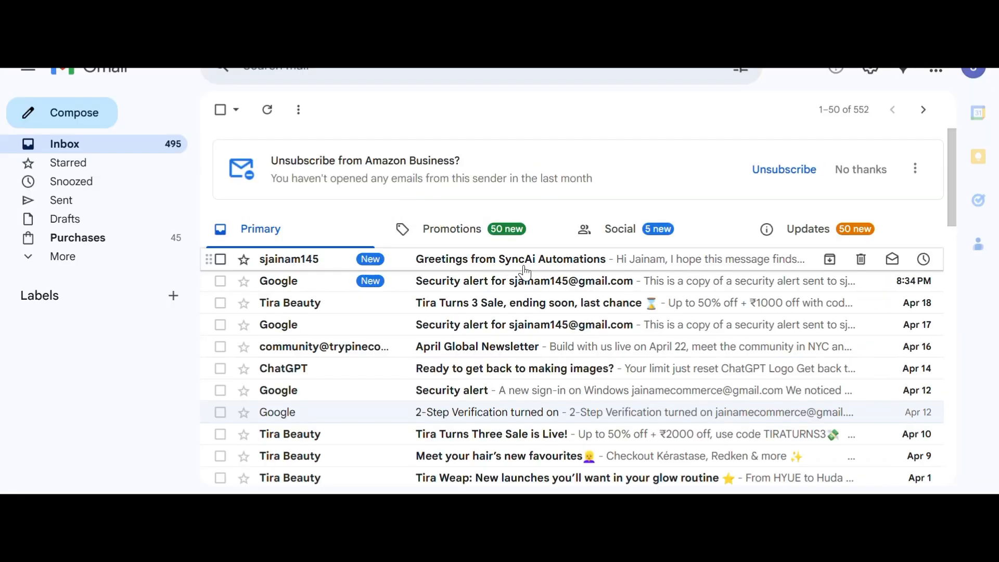
Step: Open the SyncAi greetings email, inspect its run-together body and n8n footer, then return to n8n
click(516, 265)
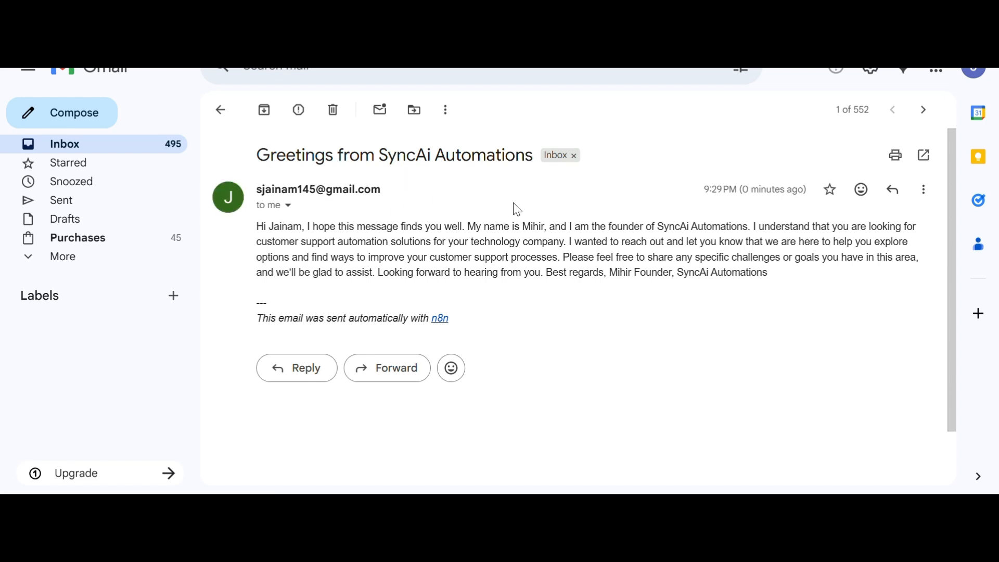
drag(539, 271, 343, 226)
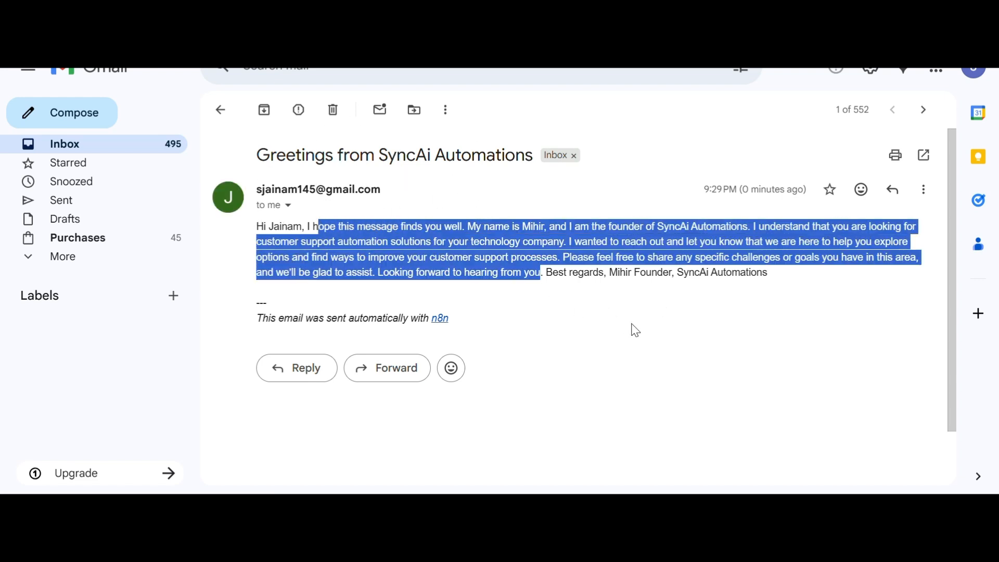
click(874, 322)
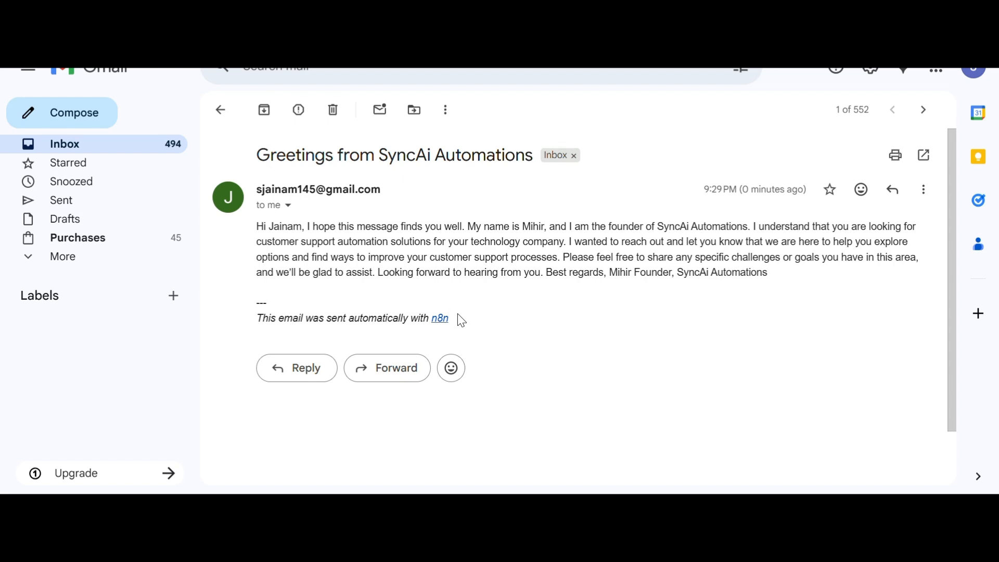
drag(332, 319, 610, 320)
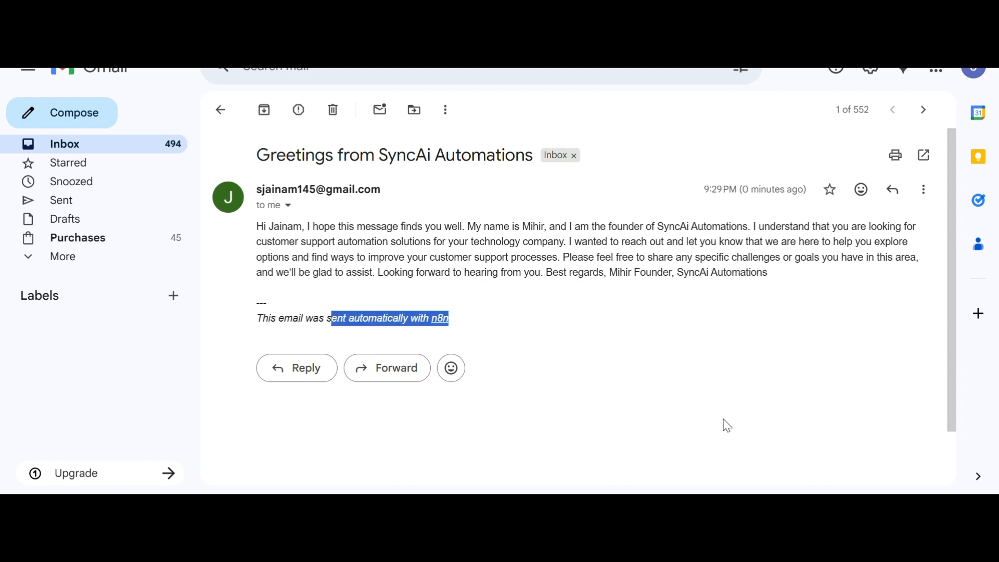
key(alt+Tab)
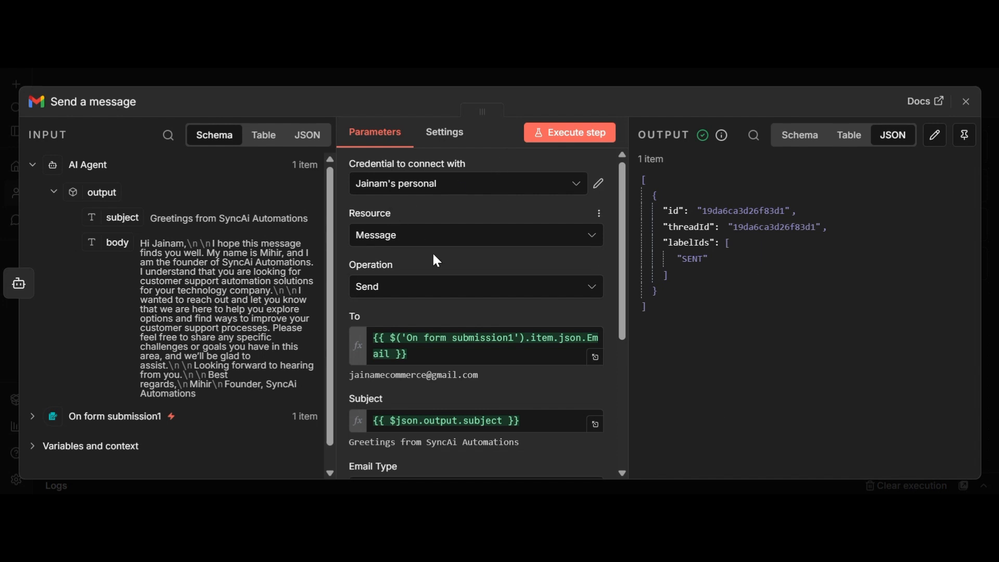
Step: Switch the Send a message node's Email Type from HTML to Text and re-send the test email
scroll(456, 281, down, 5)
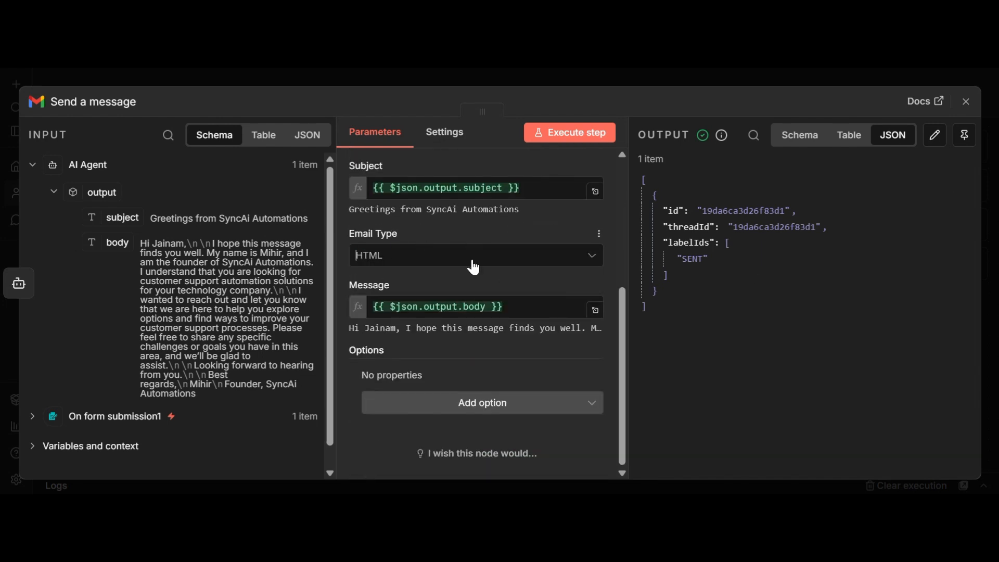
click(472, 259)
click(484, 295)
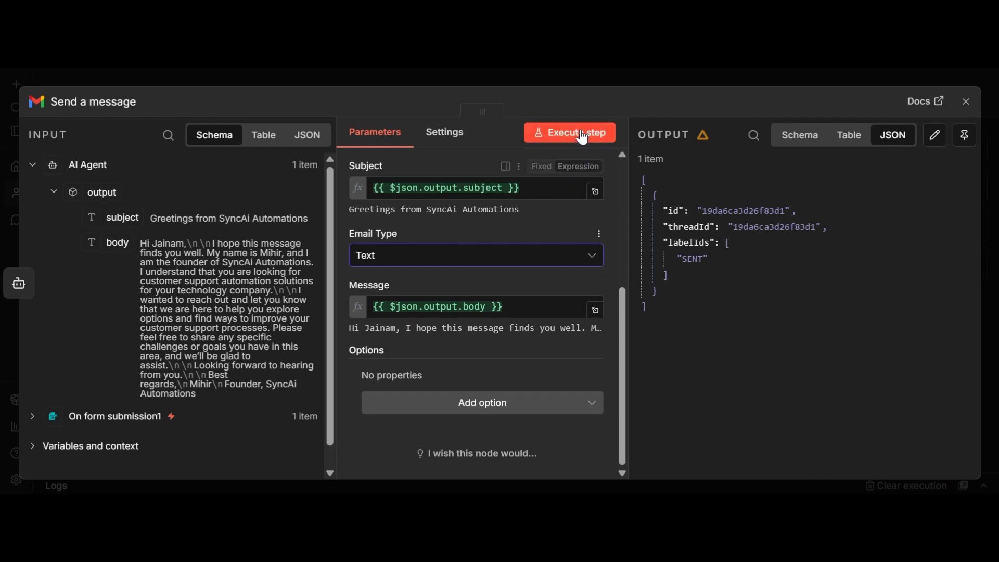
click(551, 133)
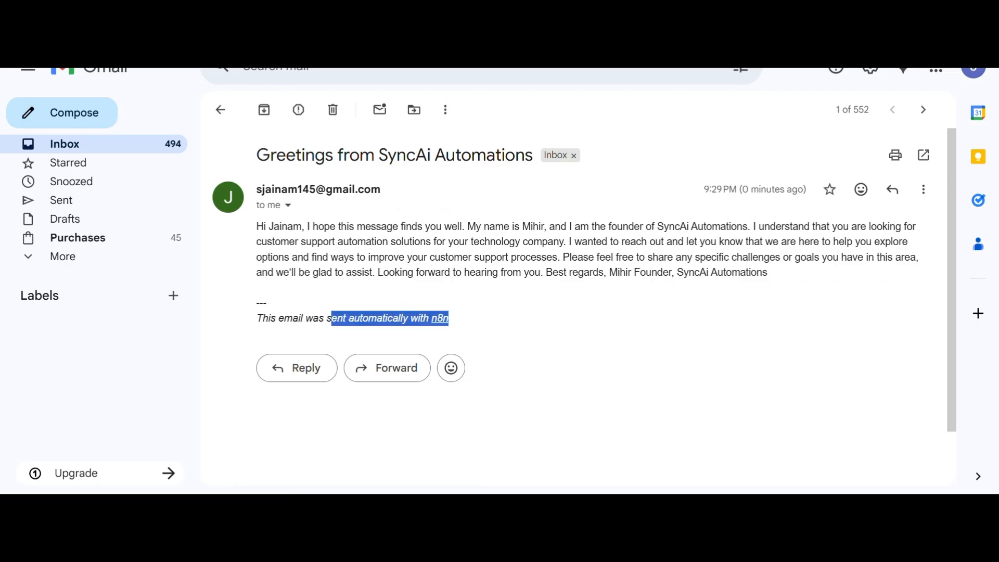
click(128, 73)
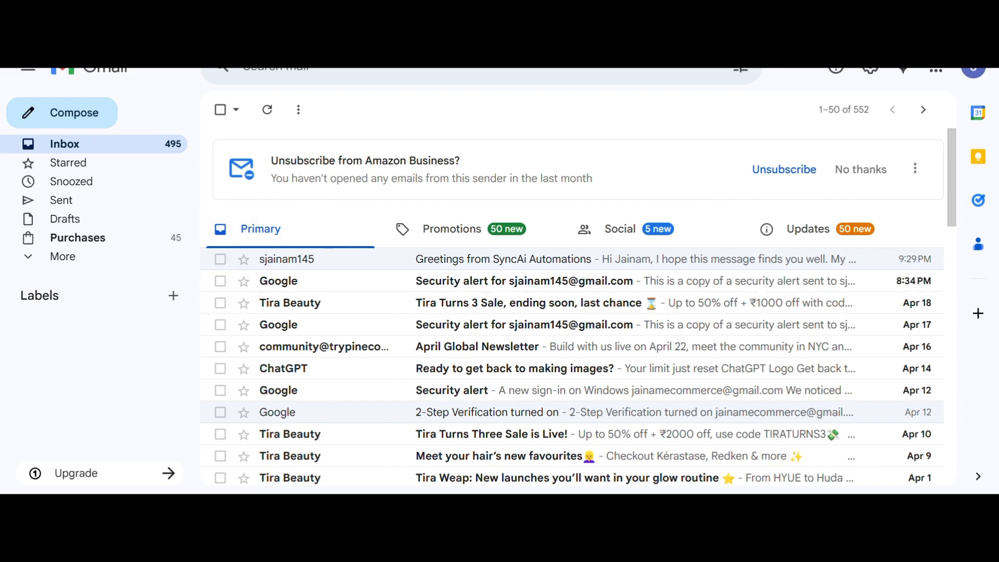
Step: Open the re-sent SyncAi email and confirm its paragraphs and signature lines are now separated
click(471, 257)
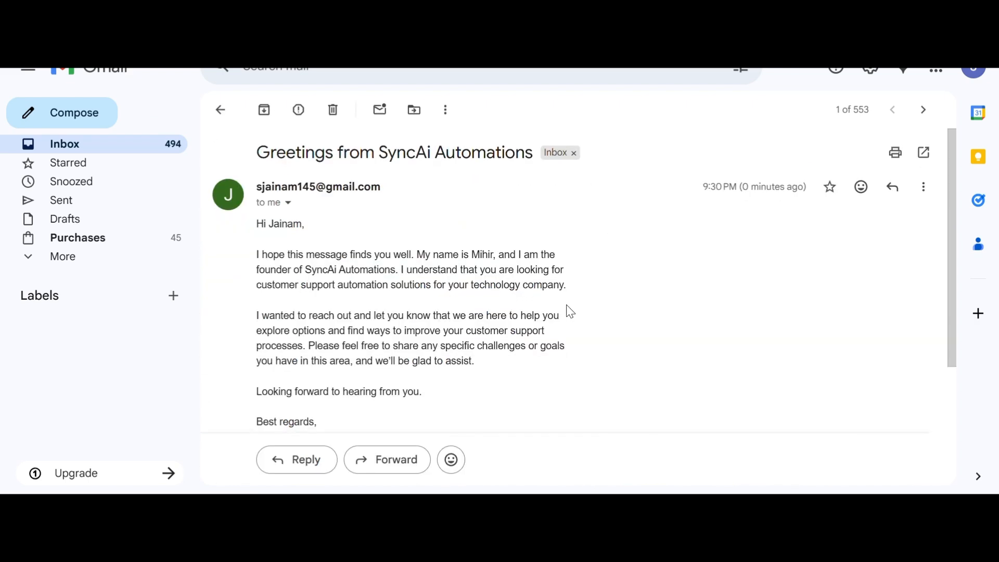
scroll(567, 310, down, 3)
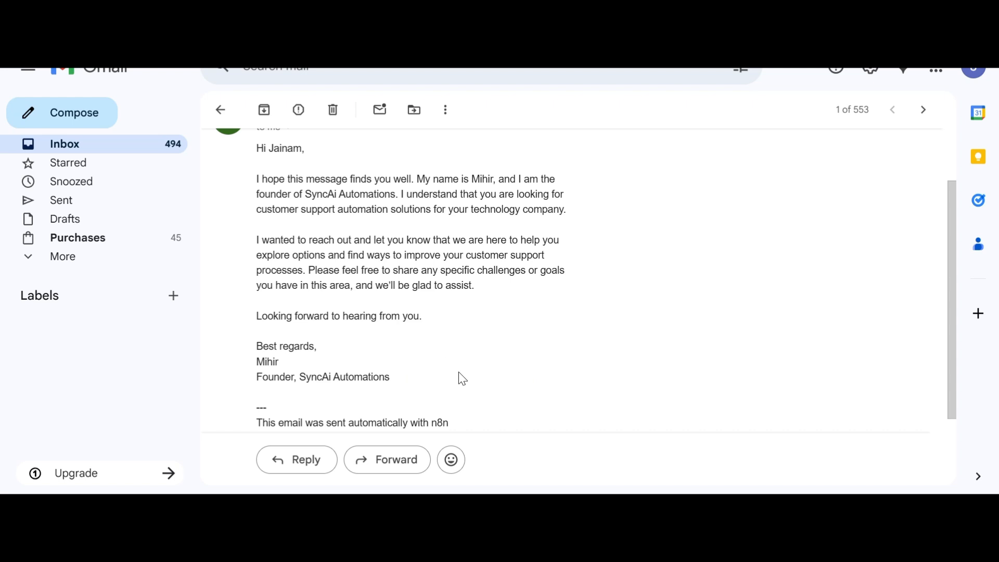
scroll(352, 354, down, 2)
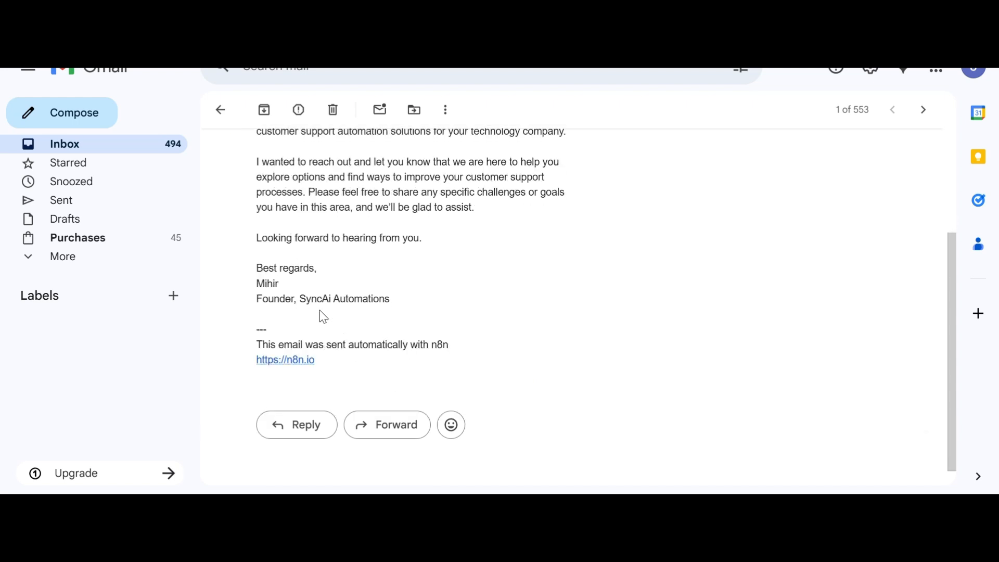
drag(254, 265, 319, 299)
click(262, 262)
drag(262, 261, 365, 316)
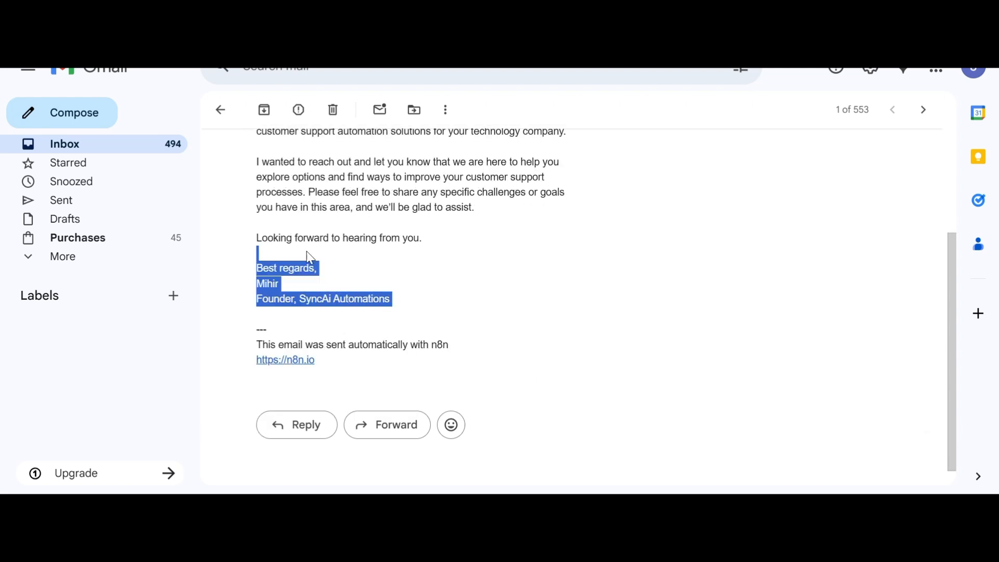
drag(259, 232, 352, 258)
scroll(413, 287, down, 1)
scroll(414, 287, up, 4)
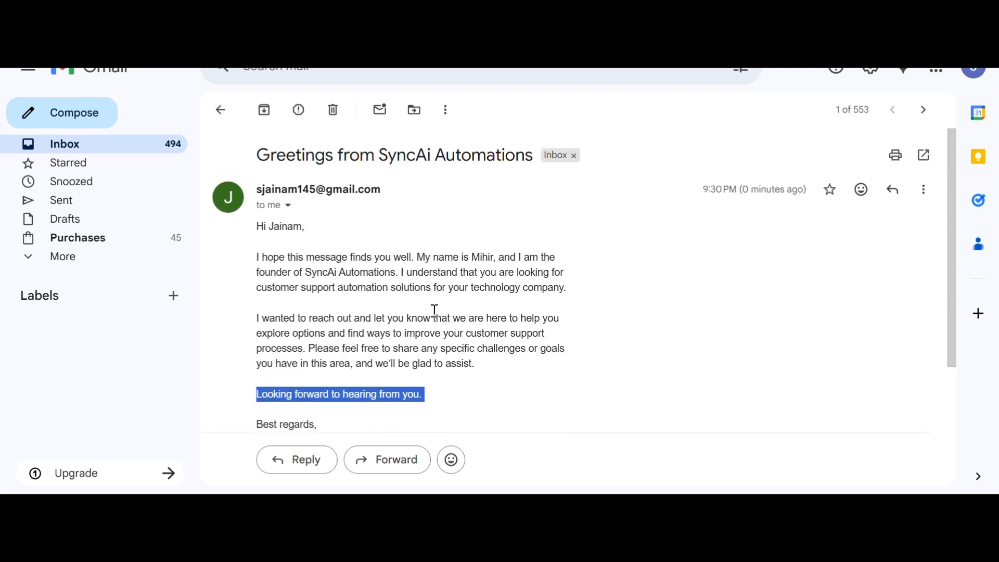
drag(214, 285, 497, 319)
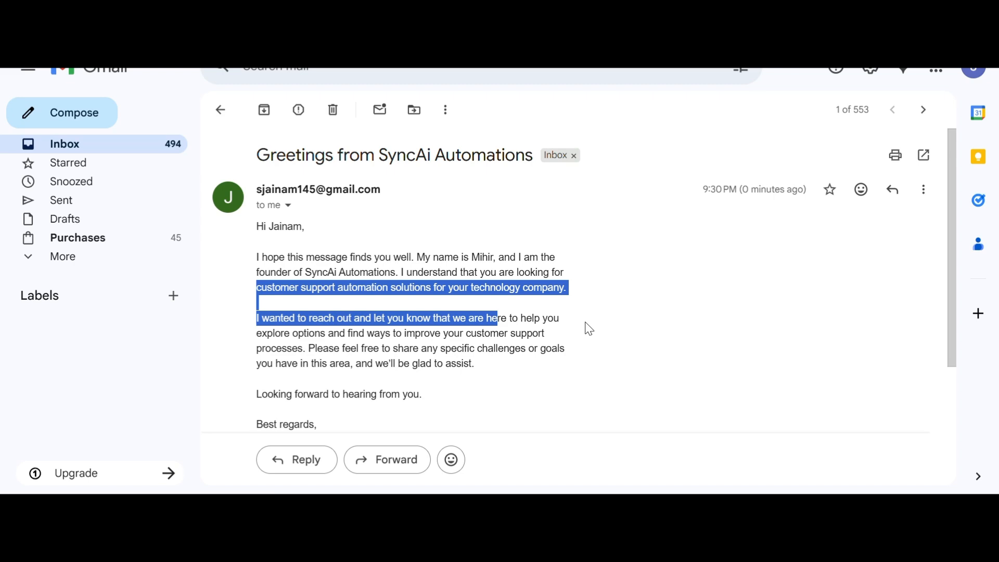
click(616, 315)
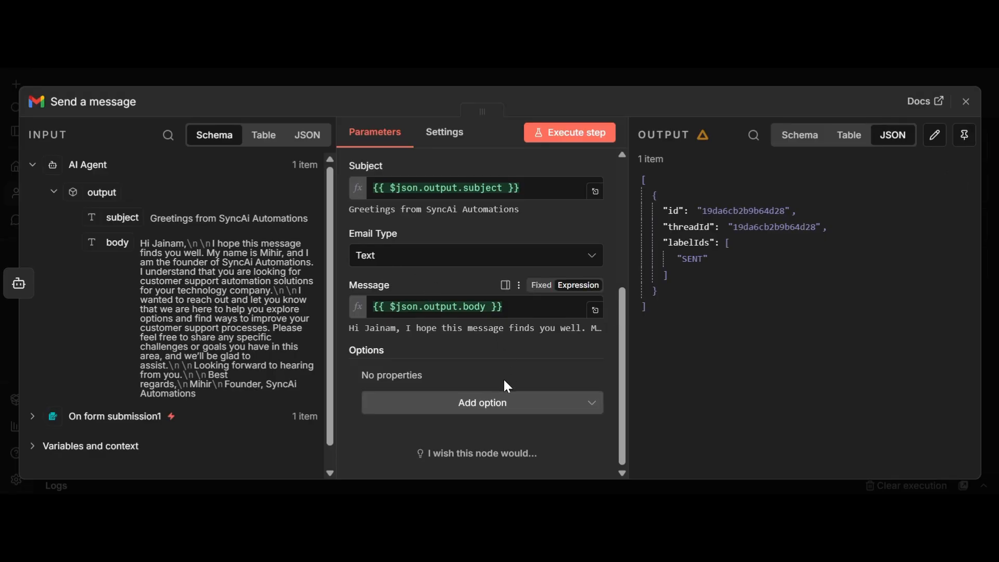
Step: Add the Append n8n Attribution option switched off and re-run the Send a message node
click(503, 406)
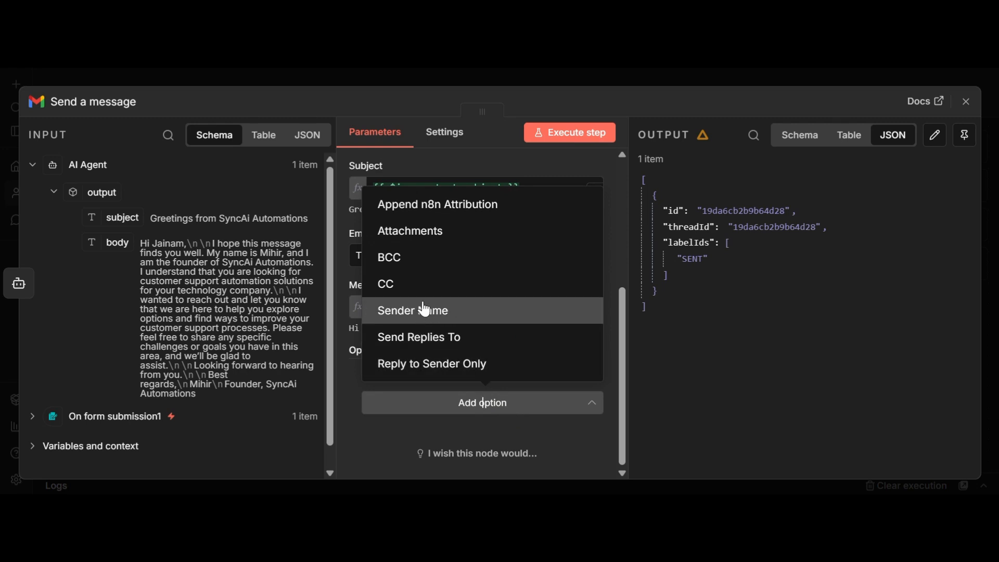
click(441, 205)
click(390, 396)
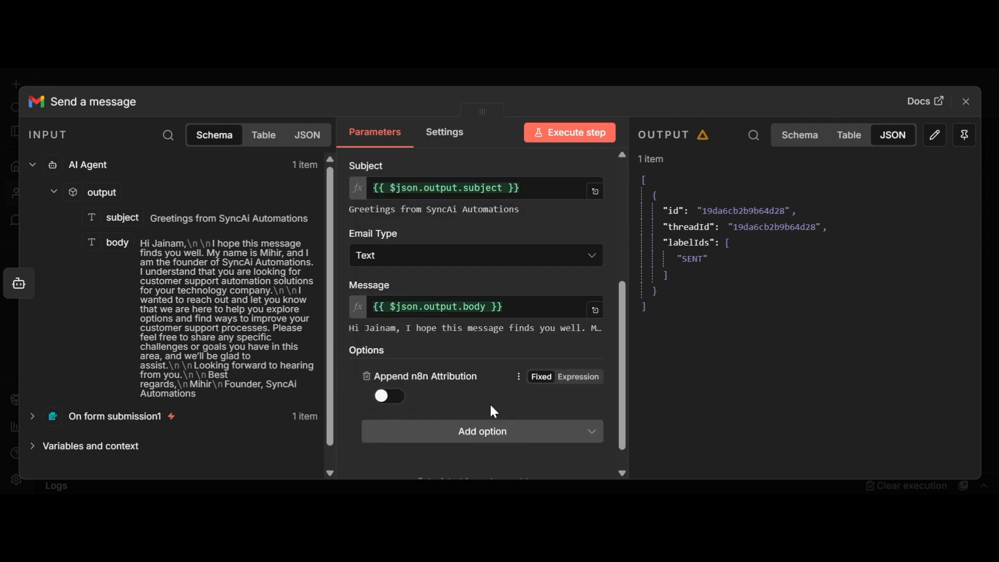
click(597, 133)
click(966, 102)
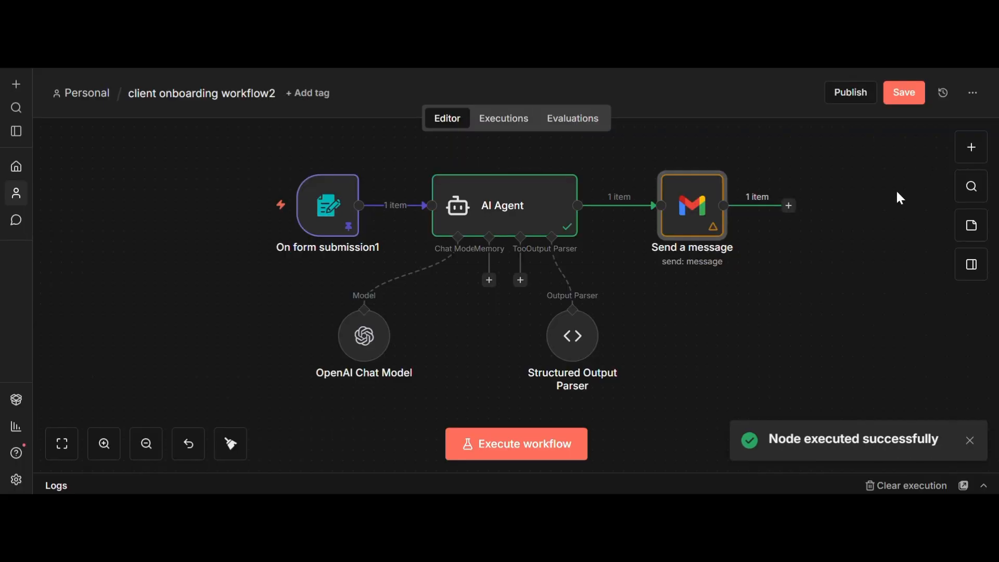
key(alt+Tab)
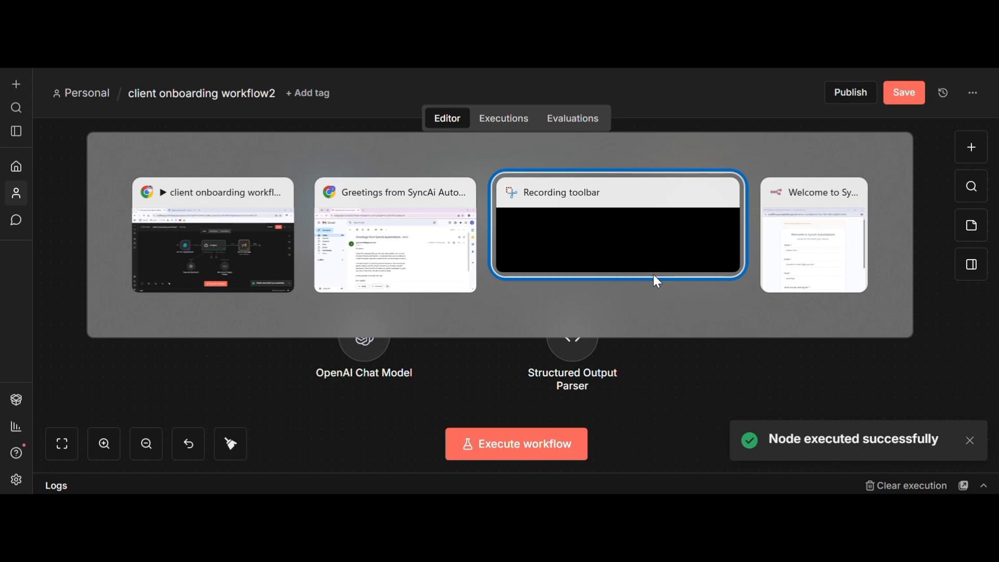
key(alt+Tab)
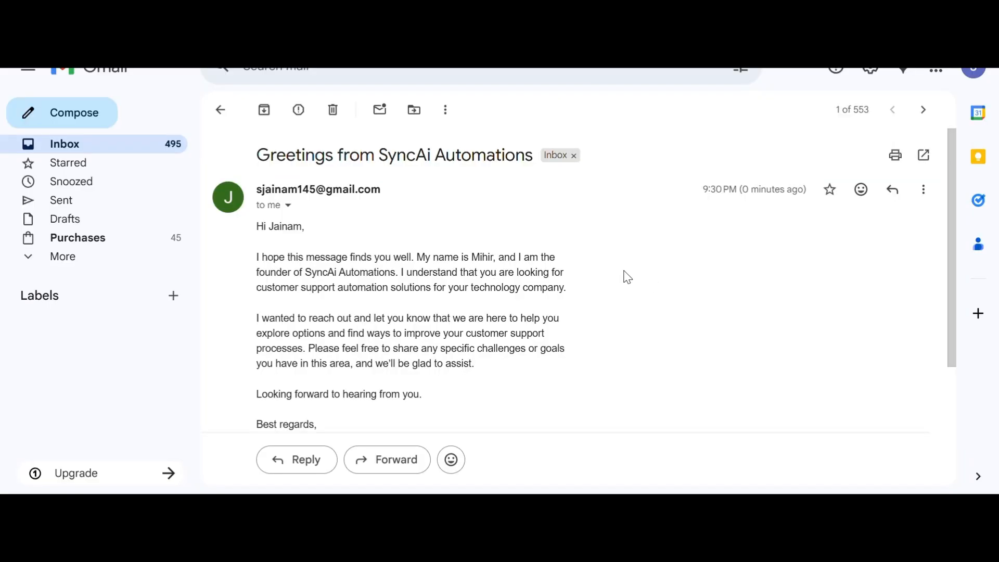
click(16, 31)
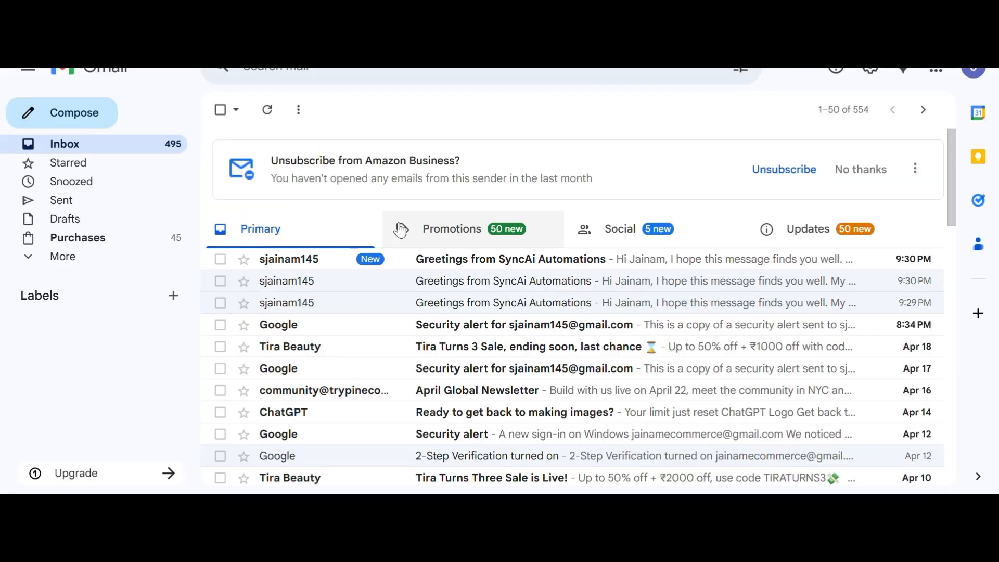
click(460, 257)
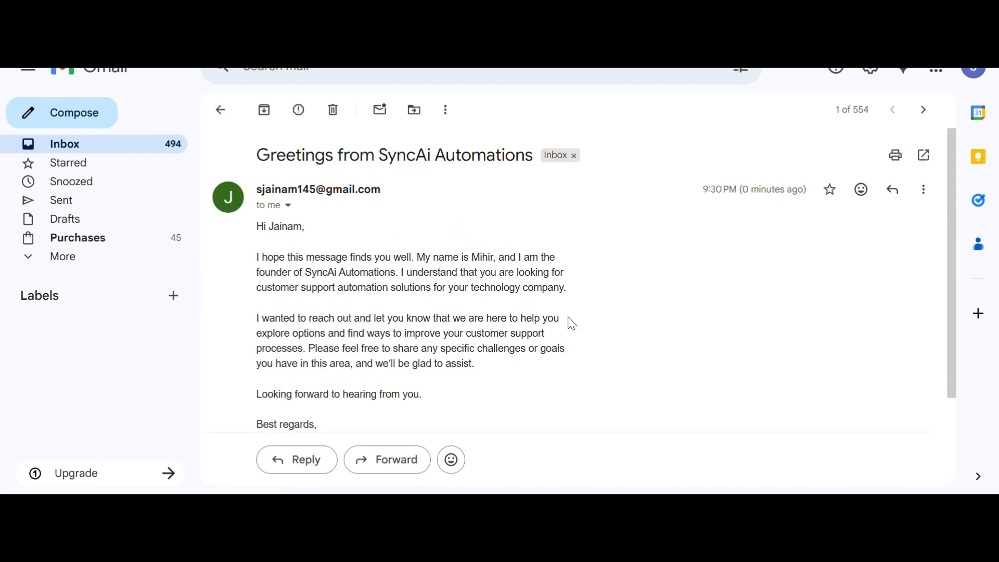
scroll(568, 324, down, 2)
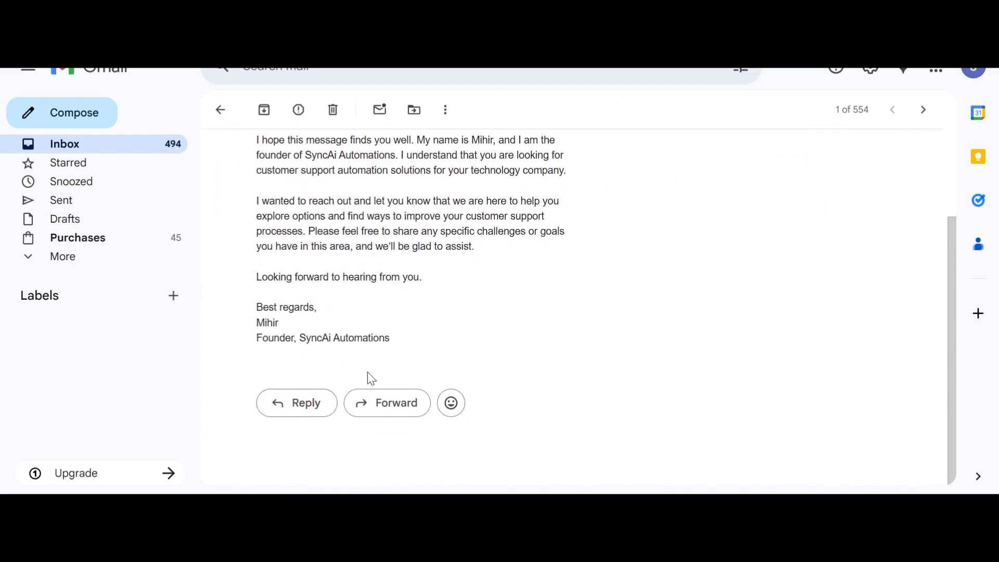
drag(255, 321, 399, 352)
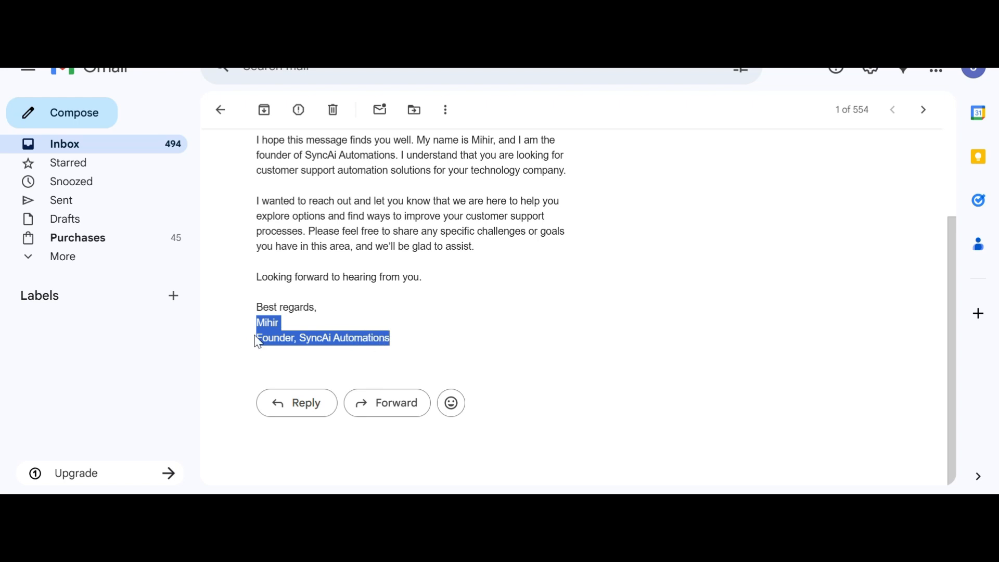
click(425, 339)
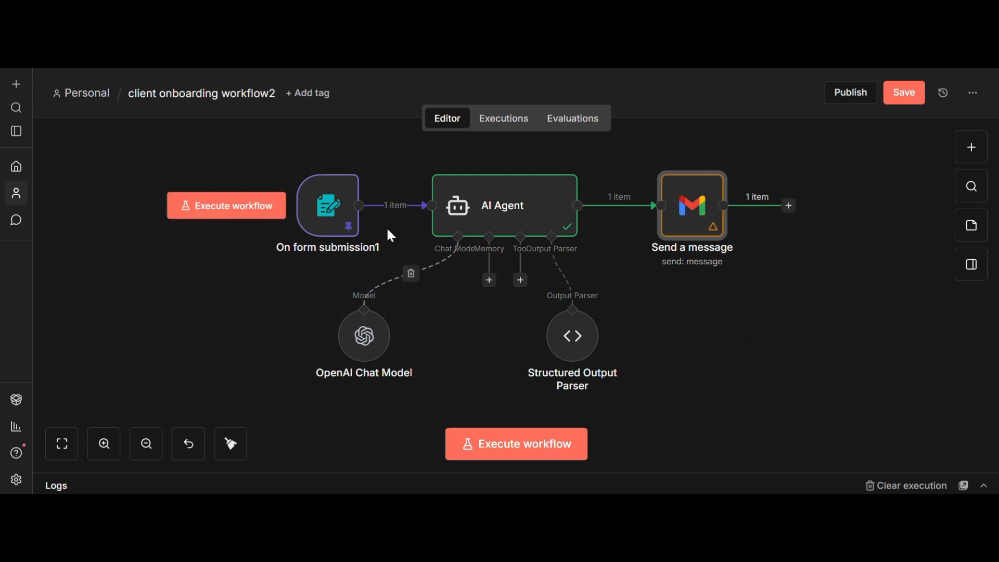
Step: Nudge the OpenAI Chat Model node into place and check the form trigger's settings
mouse_move(334, 213)
drag(364, 338, 407, 350)
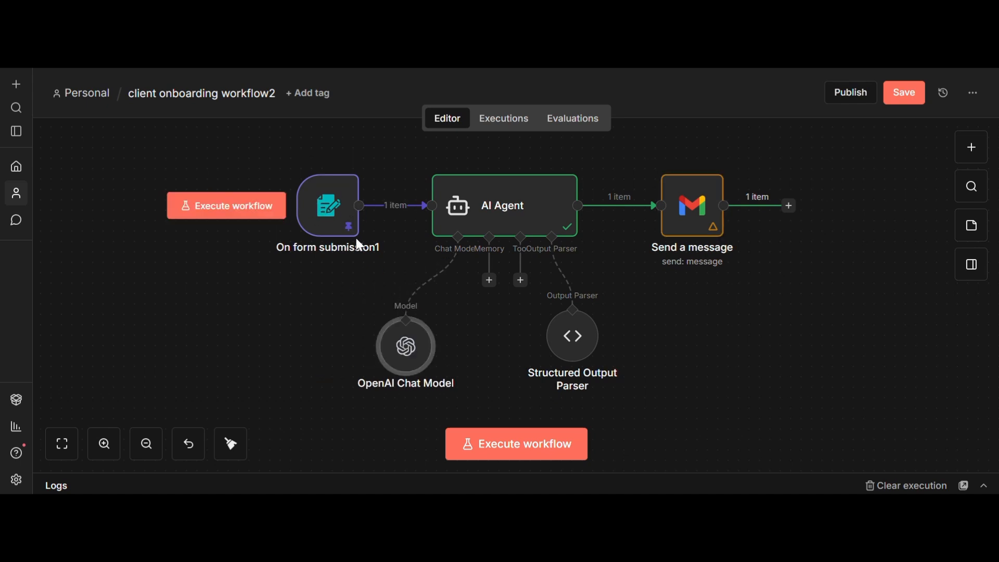
click(334, 233)
double_click(335, 234)
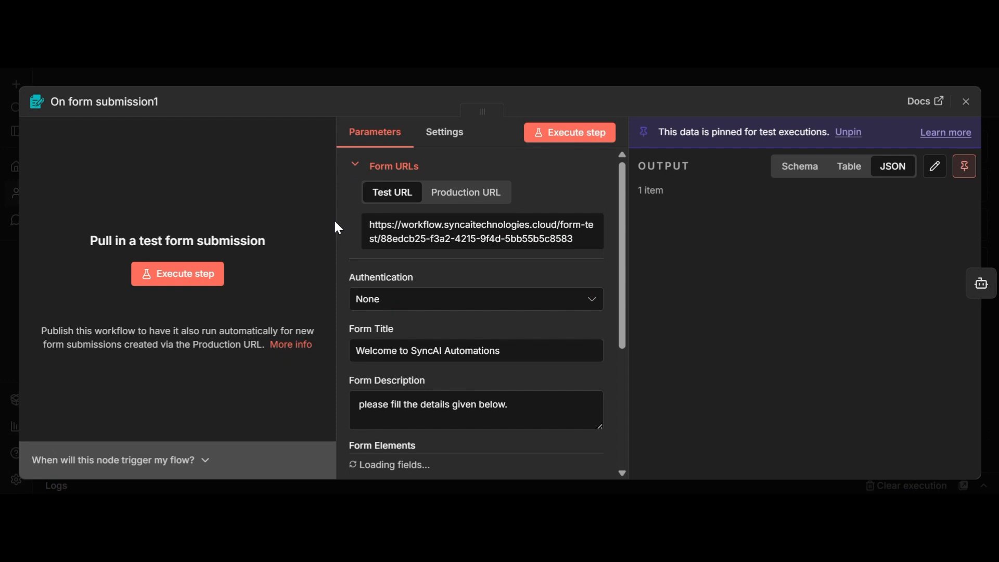
click(966, 102)
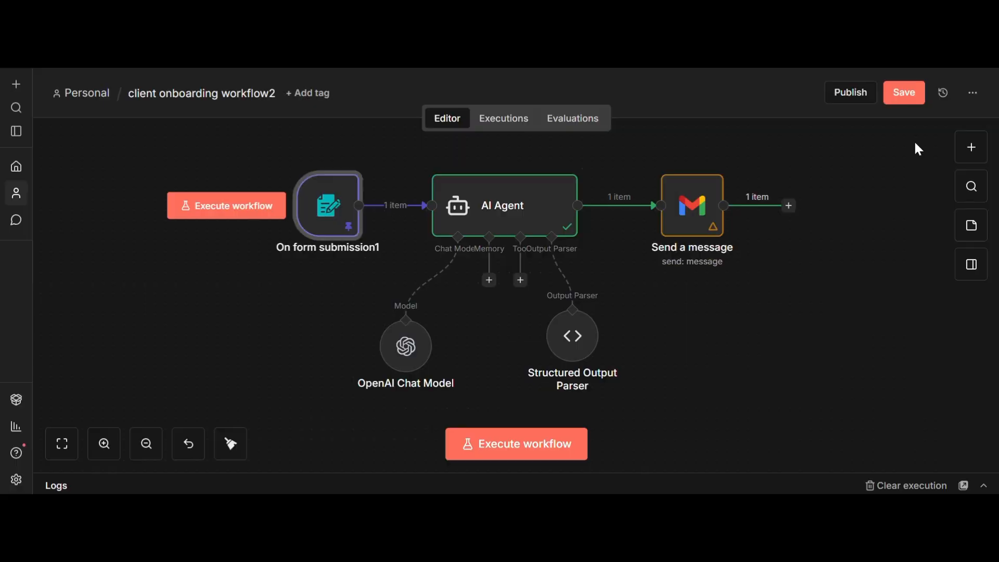
Step: Unpin the On form submission1 node's test data and execute the workflow to open the test form
click(250, 215)
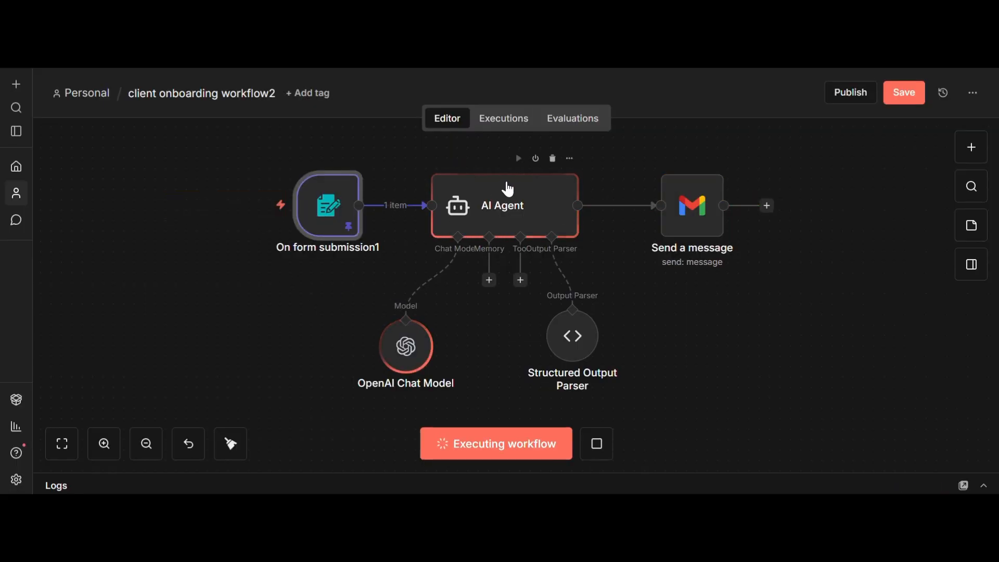
click(598, 444)
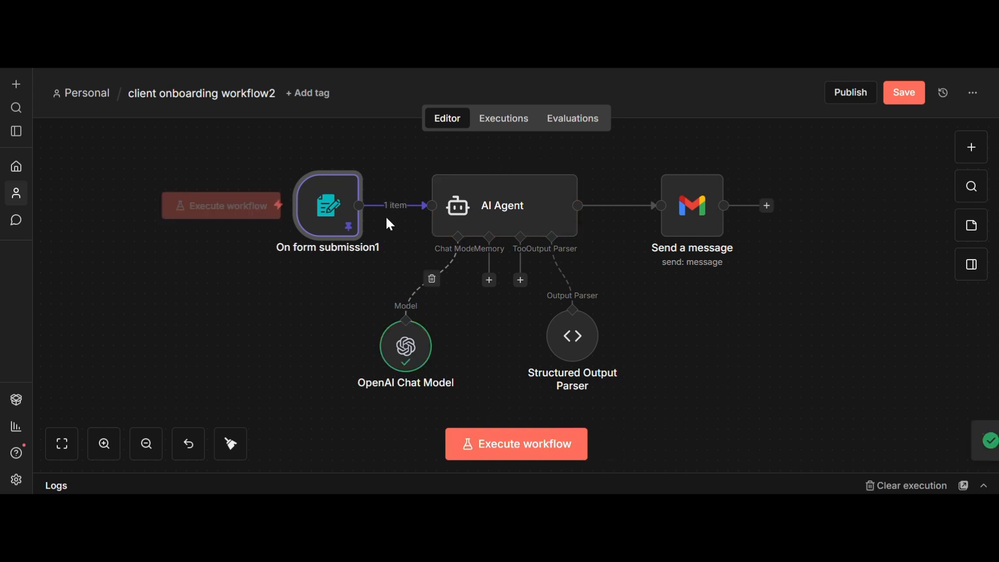
right_click(360, 172)
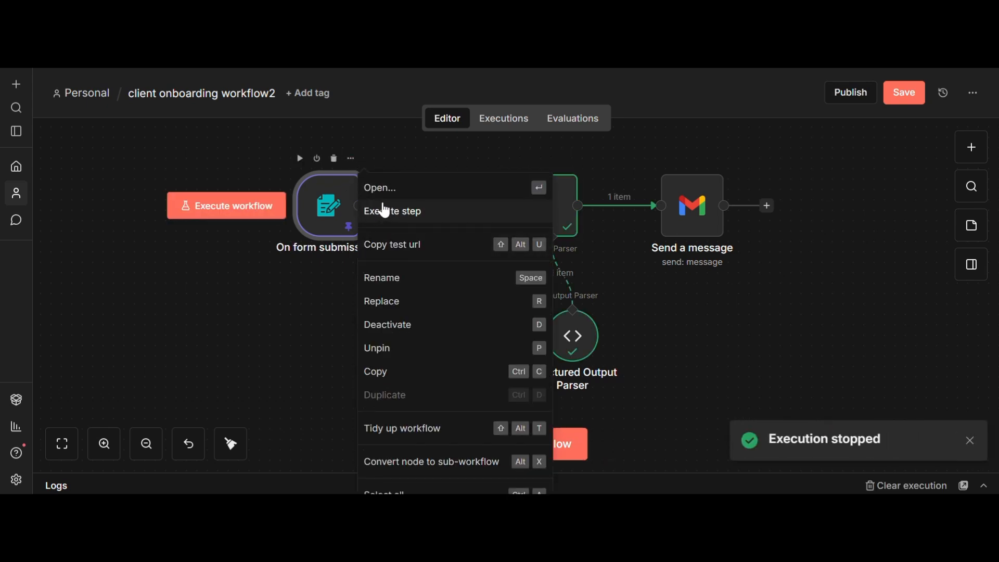
click(412, 351)
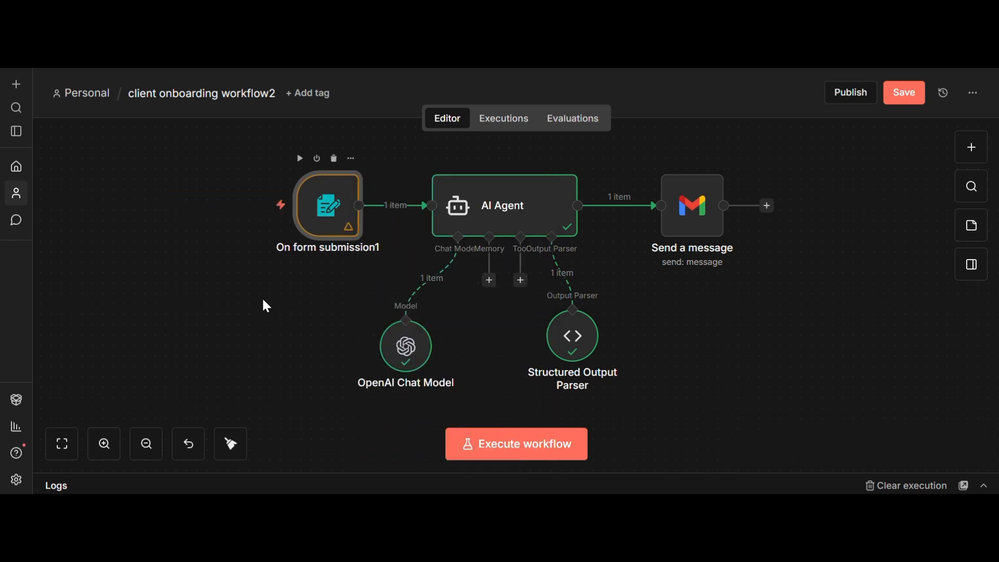
click(249, 211)
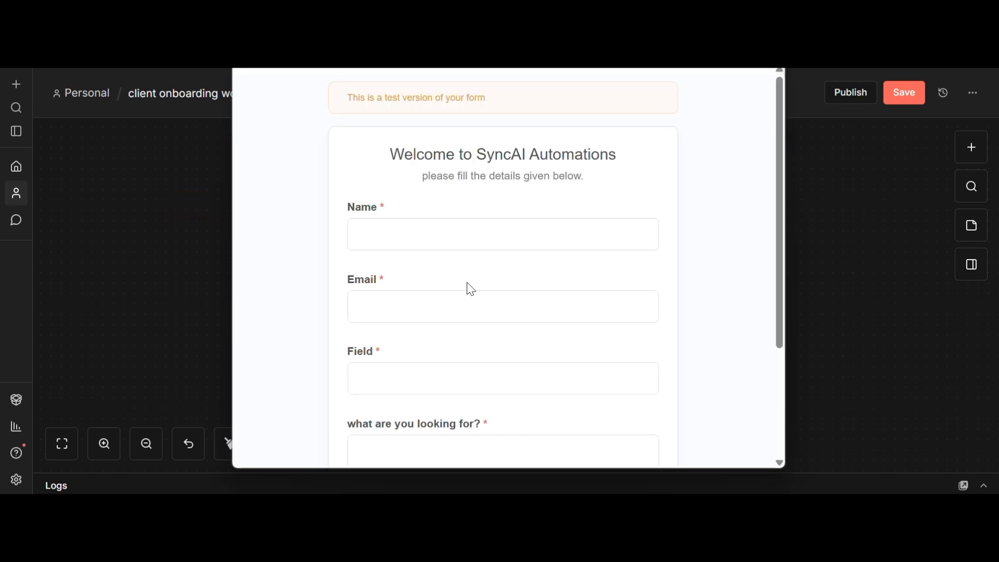
Step: Fill the test form with a name, the client's email address, and marketing as the Field
click(435, 231)
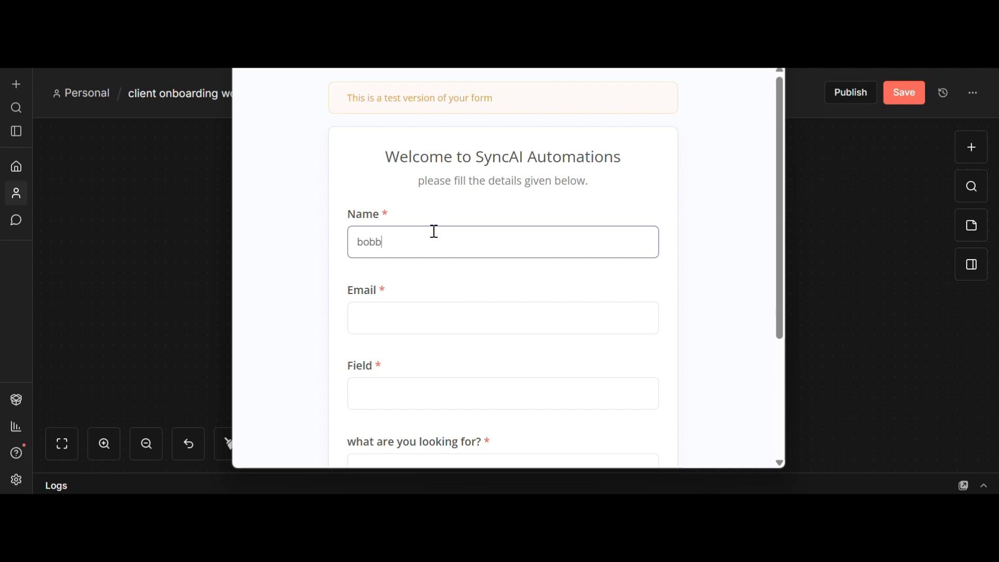
key(Tab)
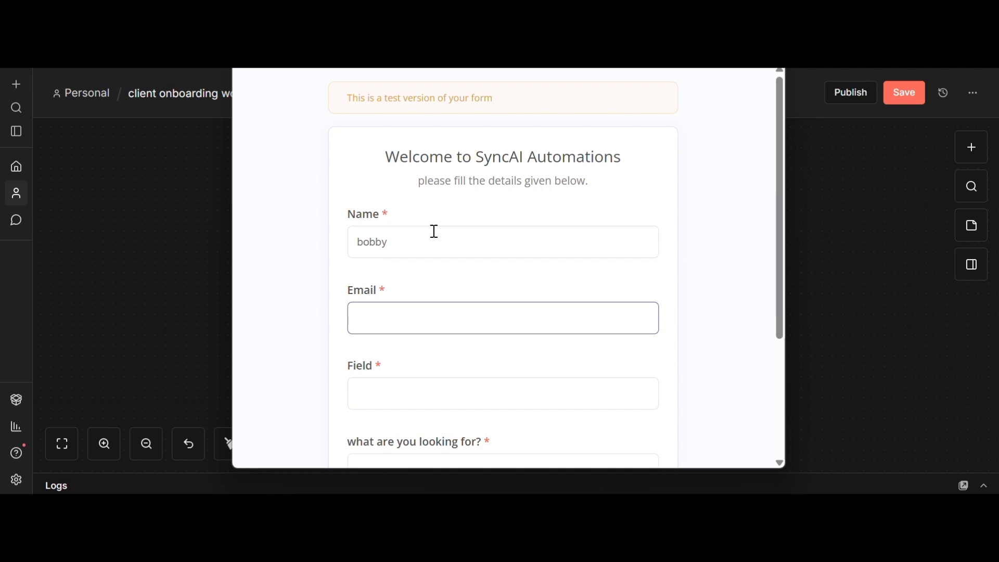
text(e)
key(BackSpace)
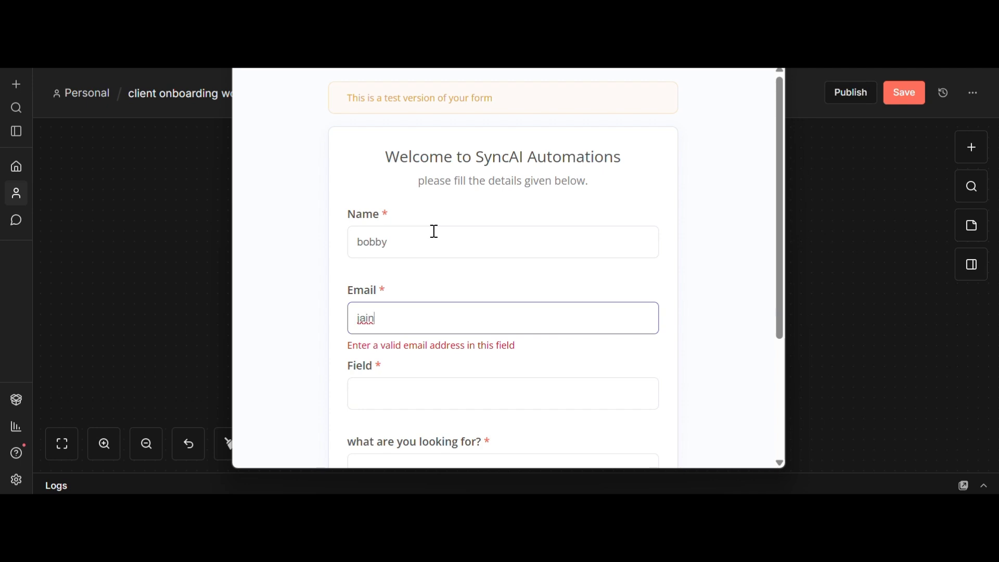
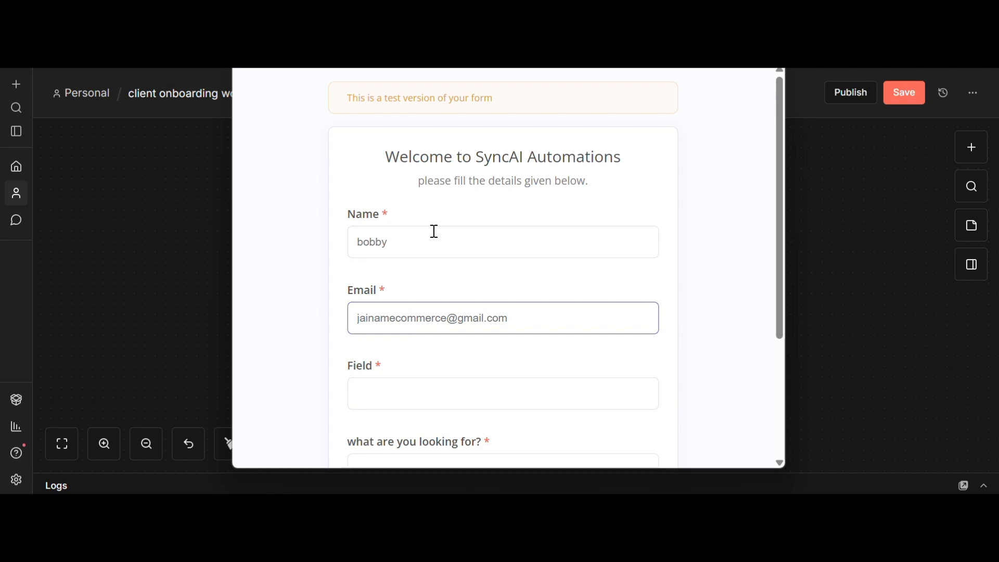
key(Tab)
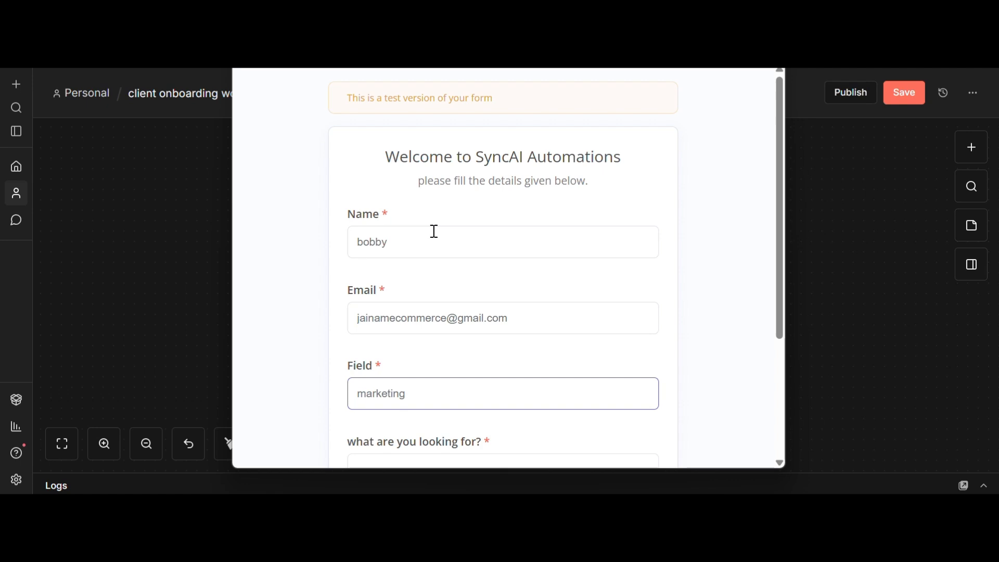
key(Tab)
scroll(435, 231, down, 2)
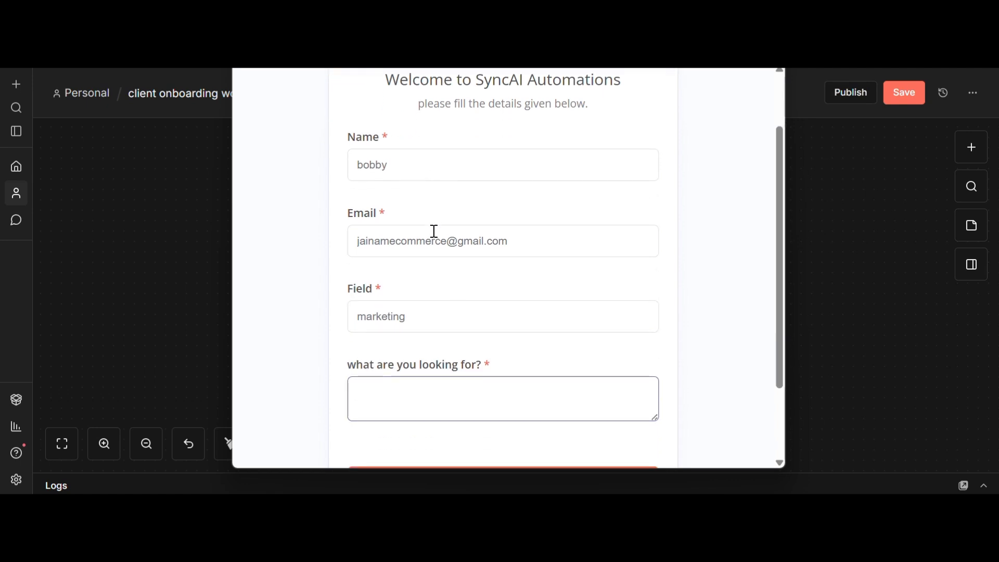
Step: Request an automation that creates posts for the agency every day, and submit the test form
text(i want)
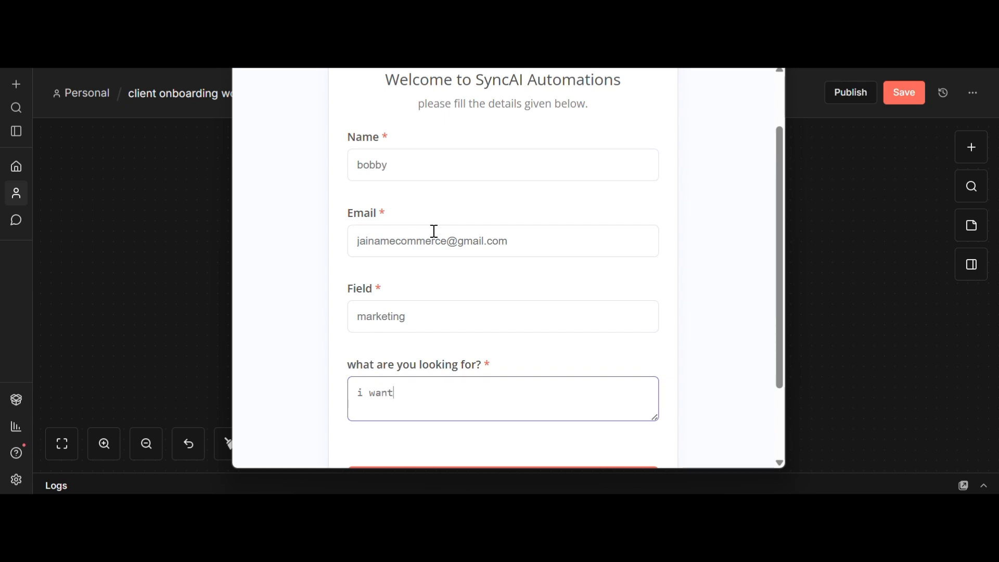
text(lp in maki)
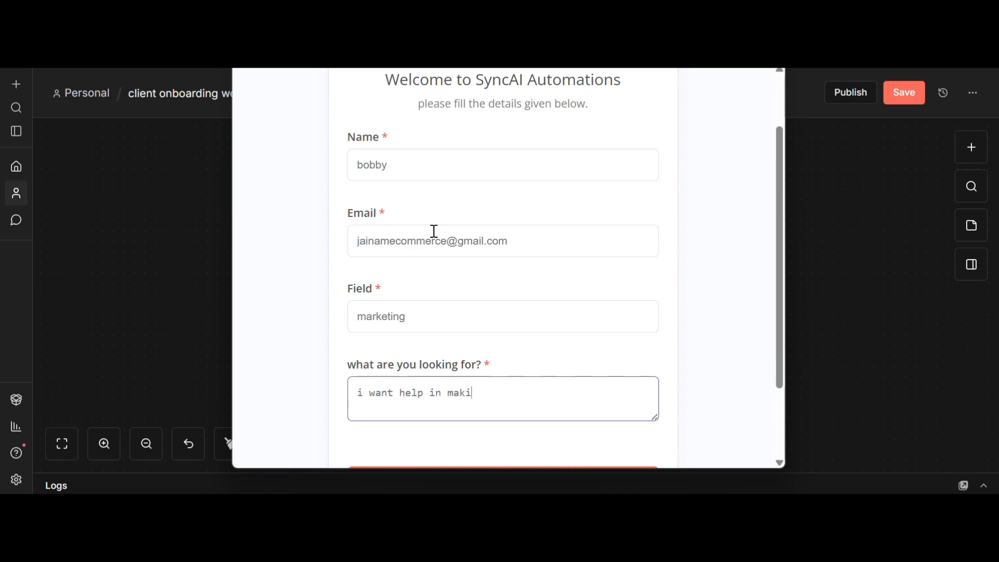
text(ng a)
text(ut)
text(omation )
text(of)
key(BackSpace)
key(BackSpace)
key(BackSpace)
text(which cr)
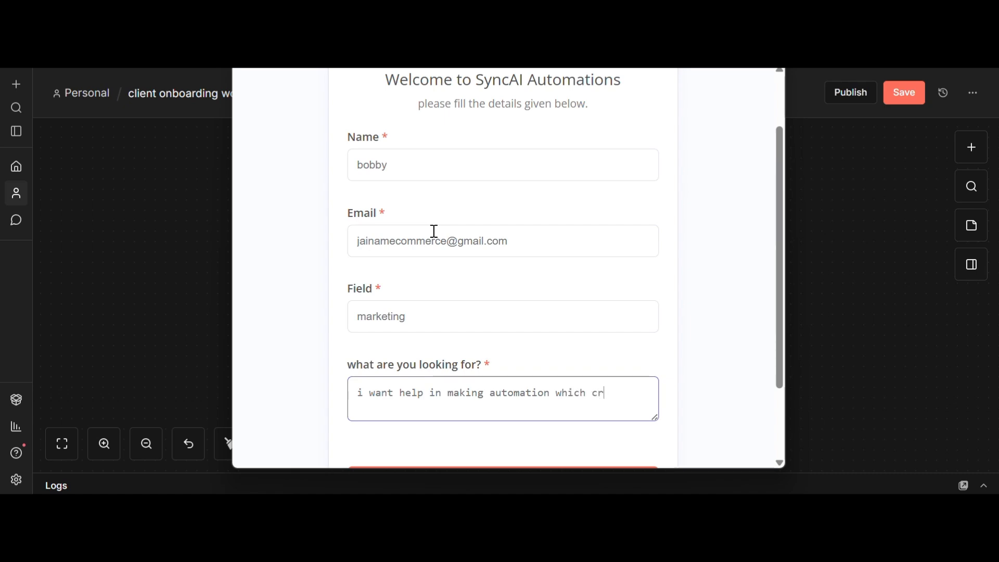
text(eates)
text(posts for my a)
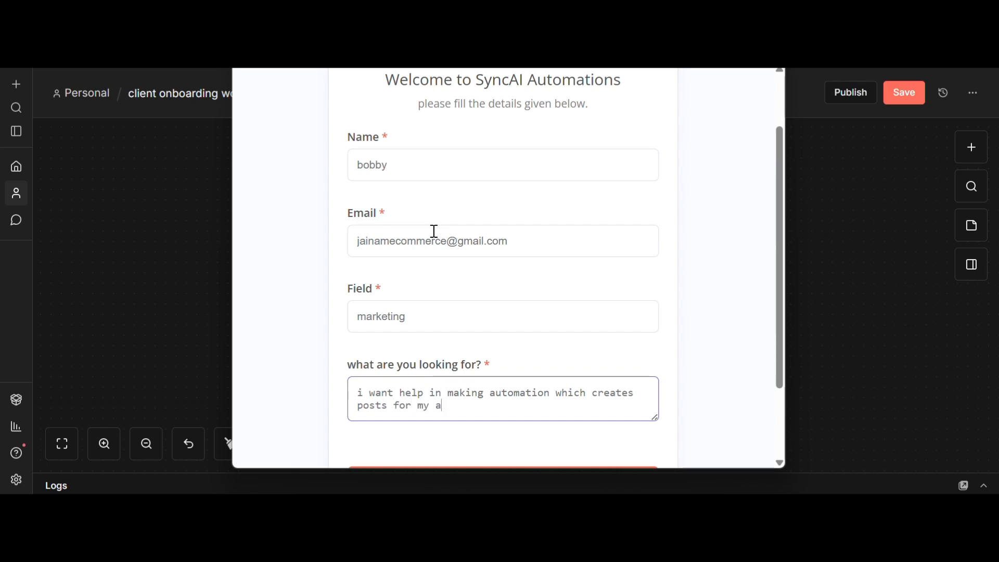
text(cgency)
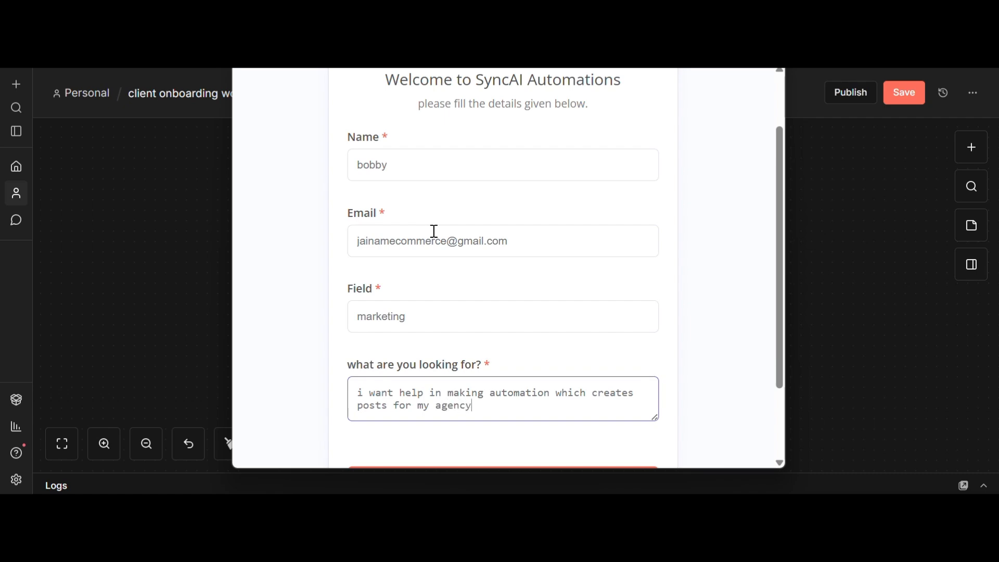
text( every day)
scroll(506, 234, down, 2)
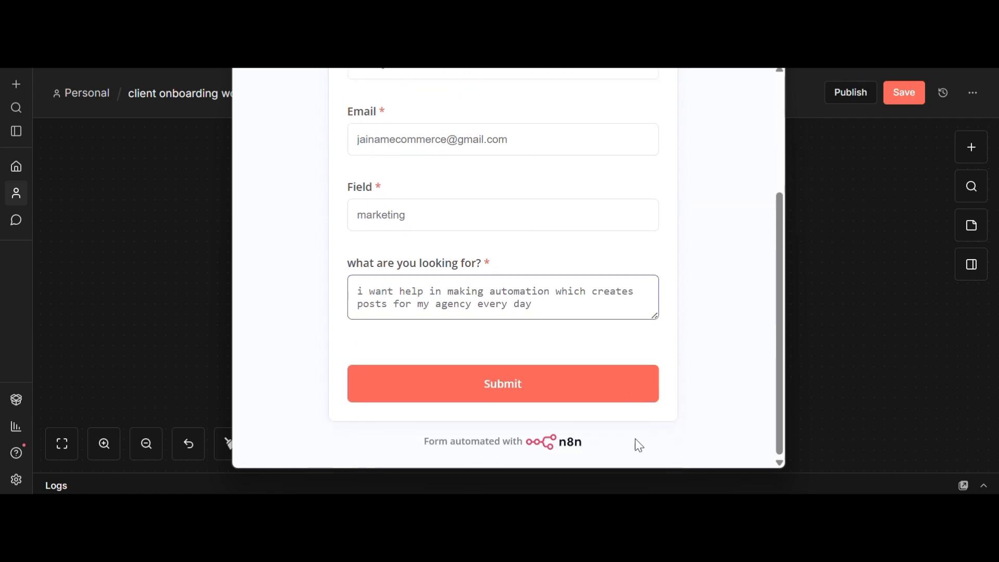
click(568, 404)
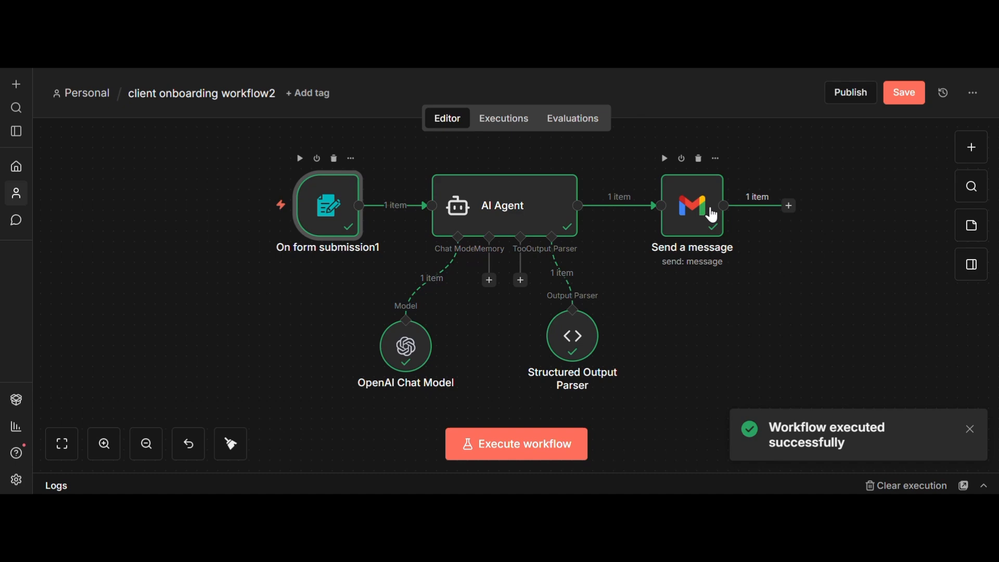
key(alt+Tab)
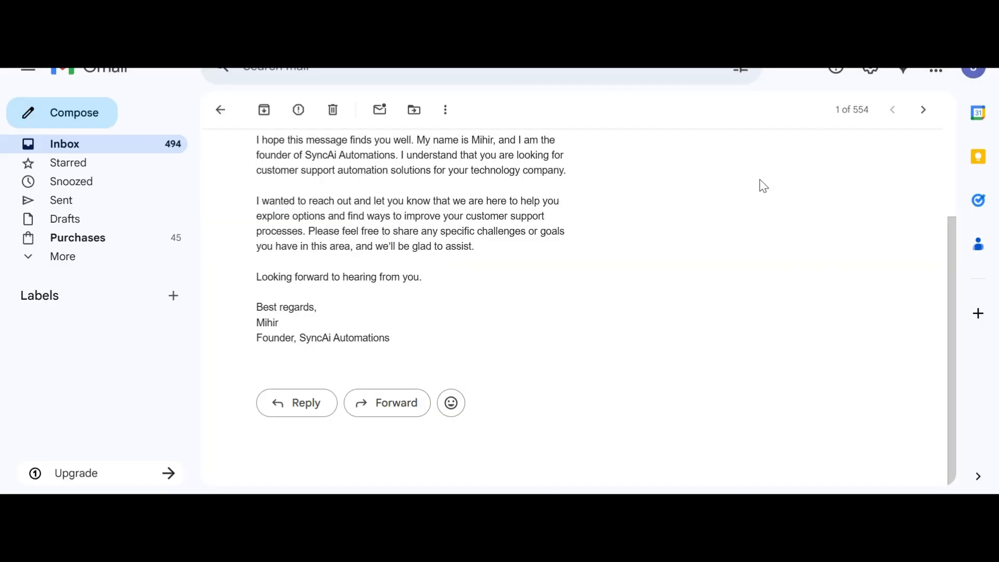
Step: Open the new personalised email about daily post automation and read down to the founder signature
key(alt+Left)
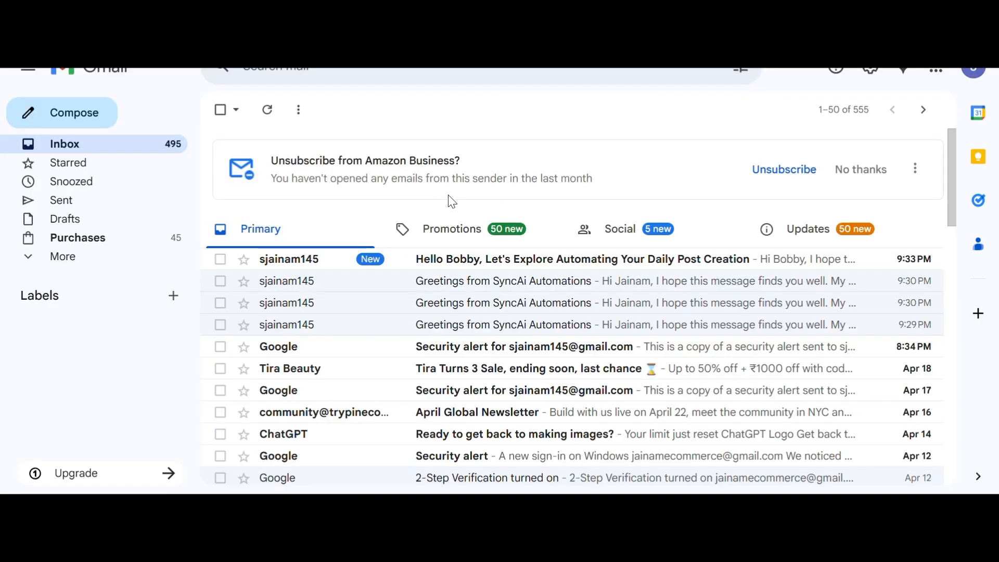
click(472, 261)
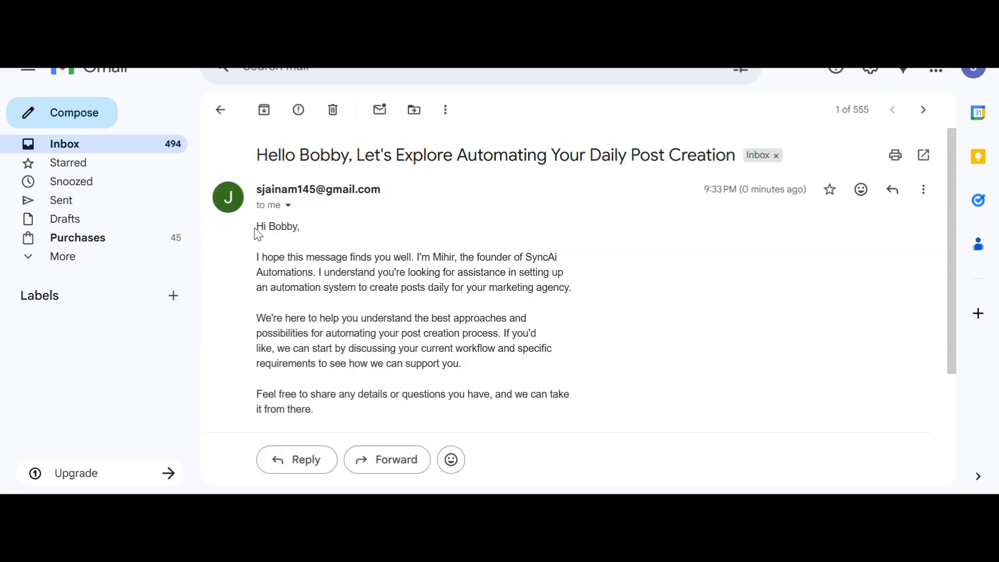
drag(255, 231, 333, 269)
click(275, 255)
scroll(255, 395, down, 3)
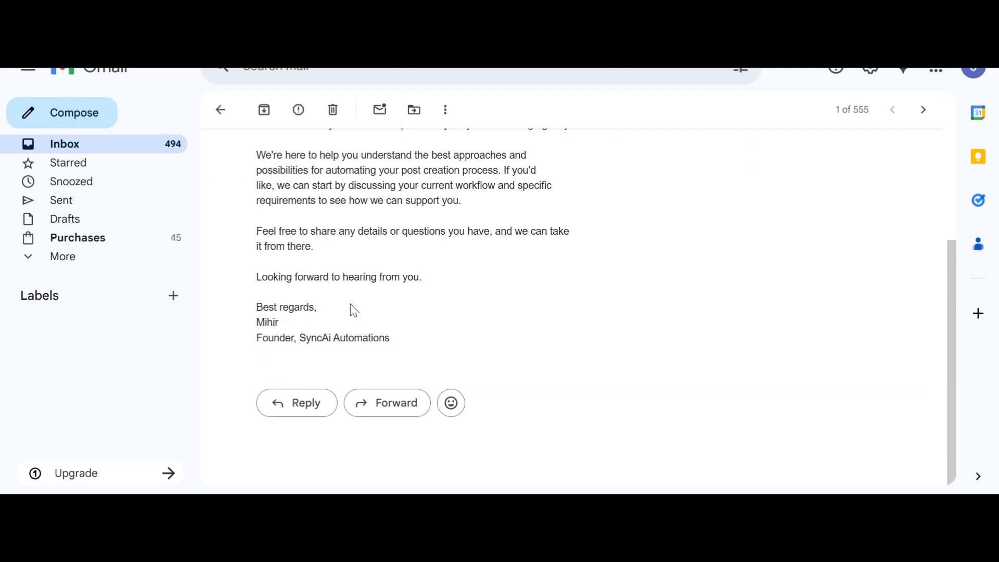